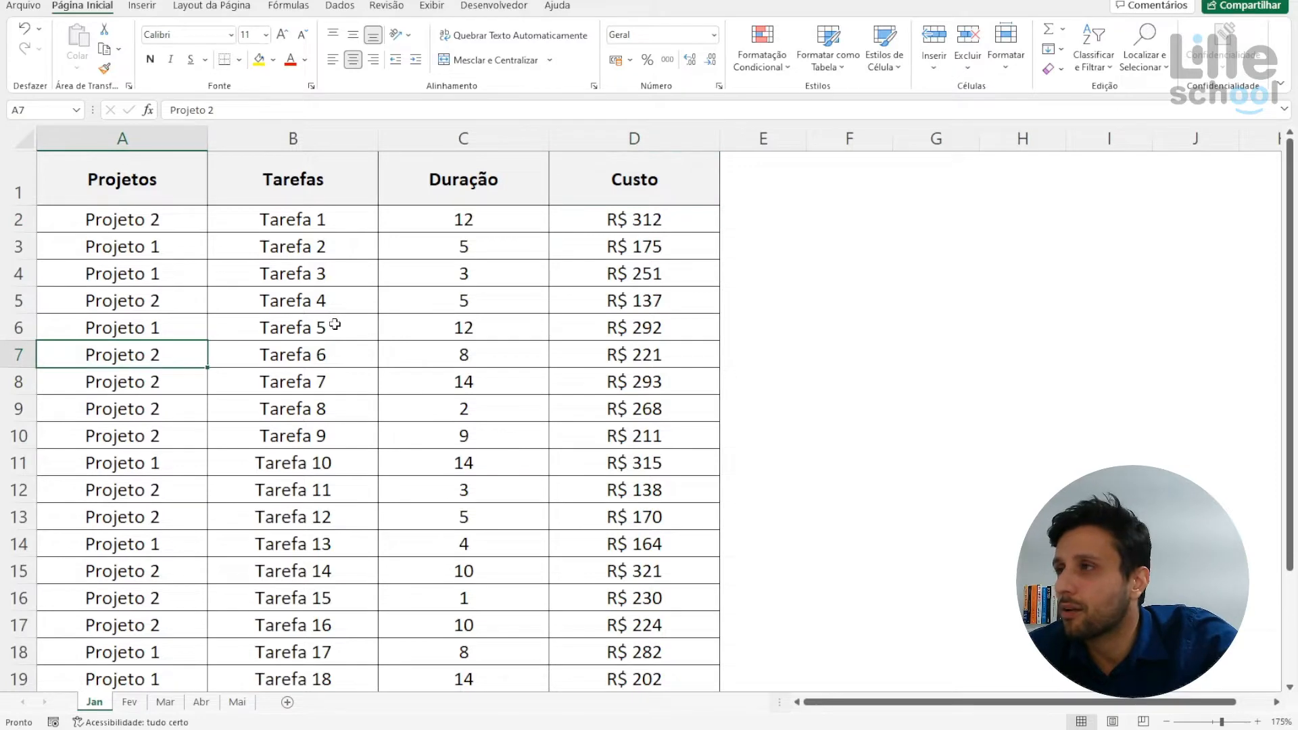
- Examine the project tasks, durations and costs on the monthly sheets from Jan to Mai
click(335, 325)
scroll(440, 357, down, 3)
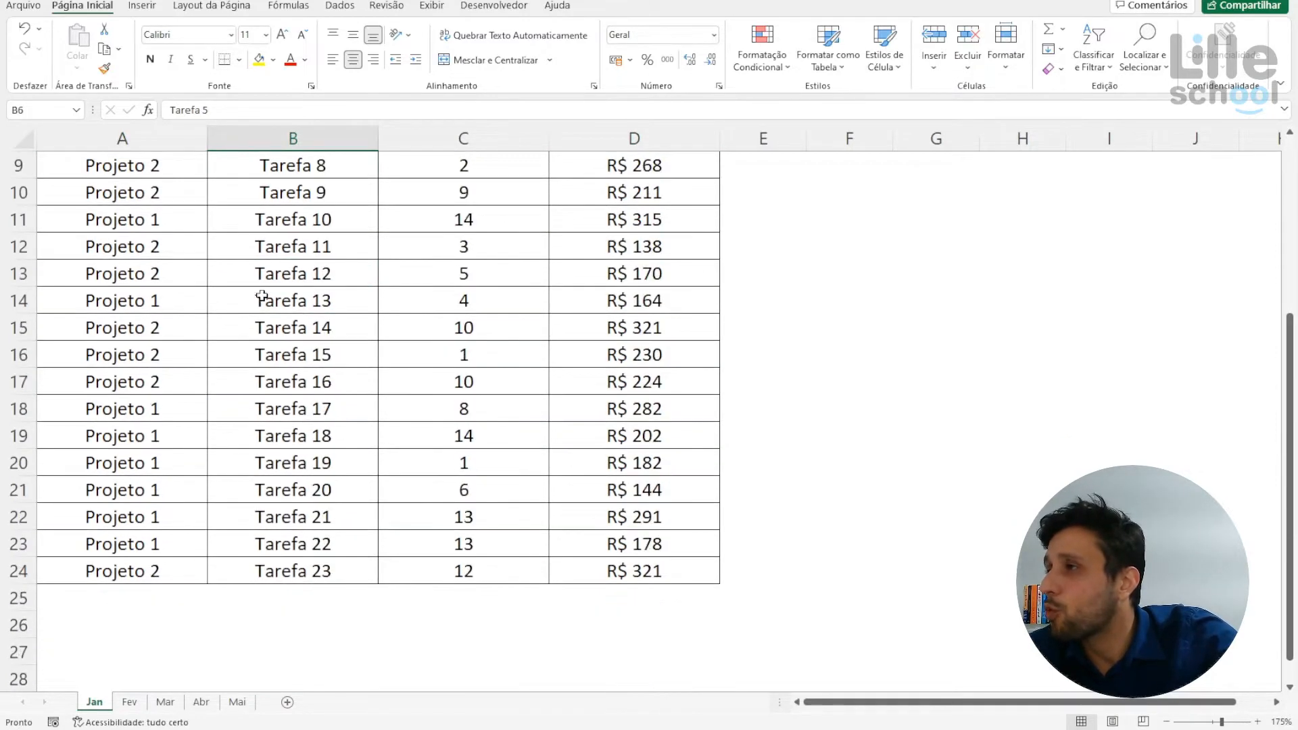
scroll(261, 296, up, 3)
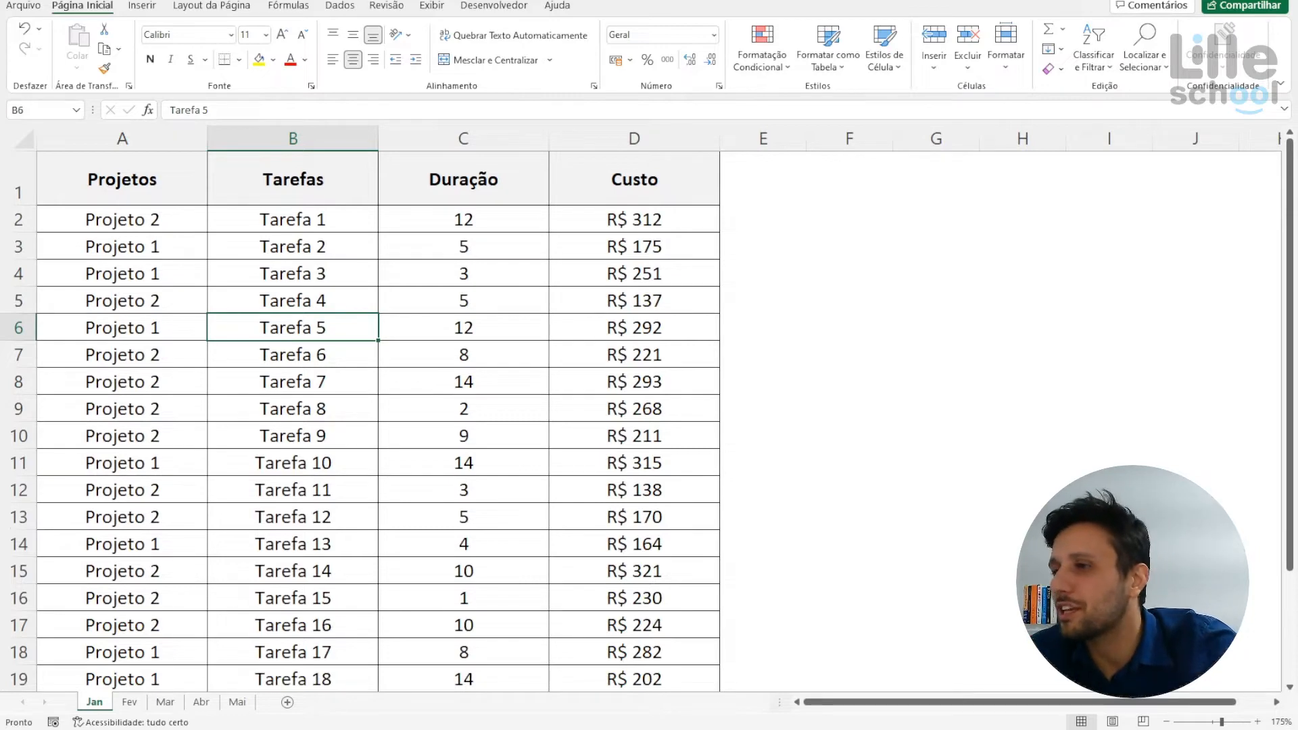
click(259, 429)
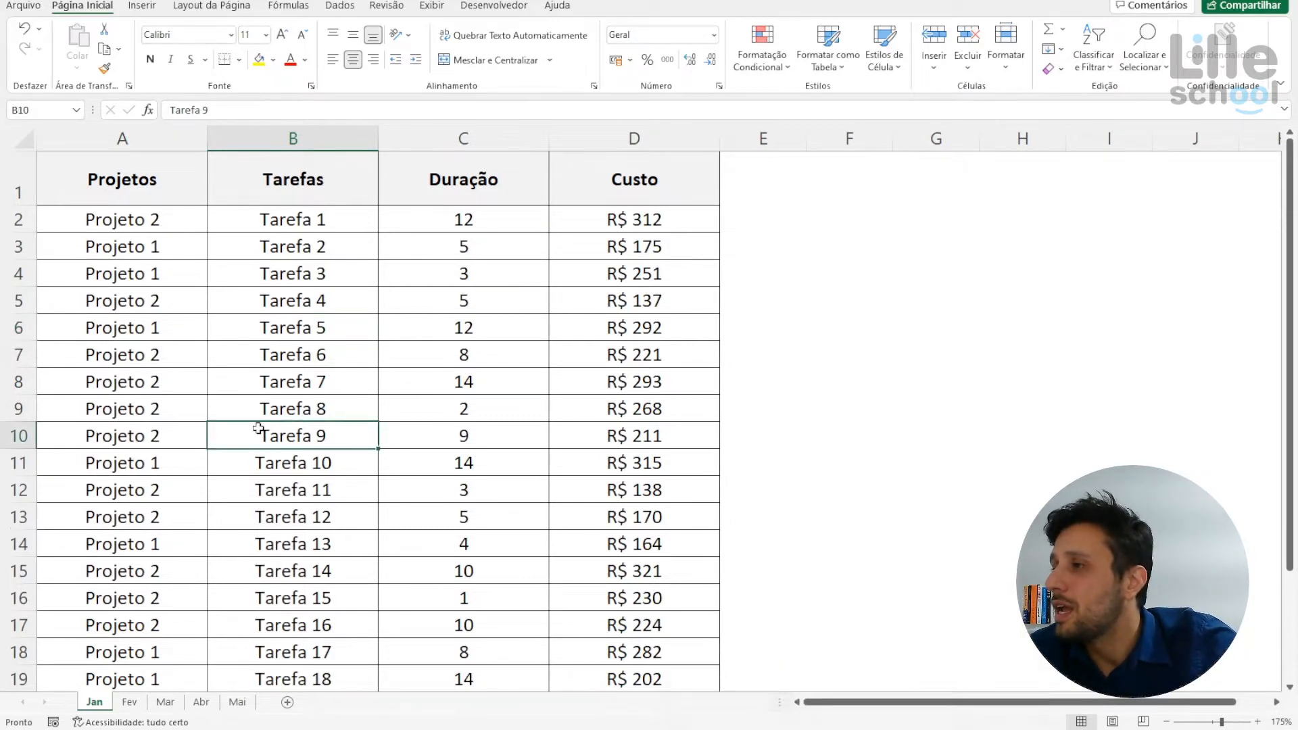
click(146, 703)
click(166, 704)
click(200, 704)
click(236, 703)
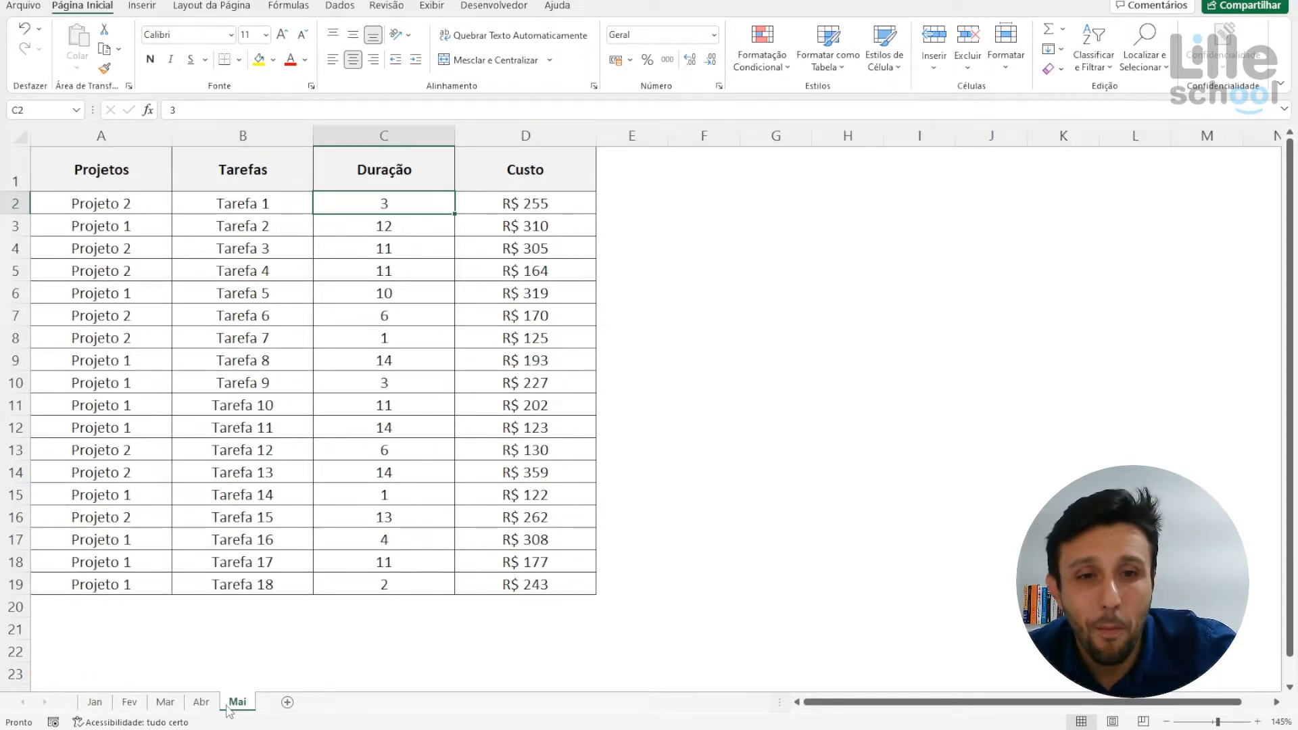
click(93, 704)
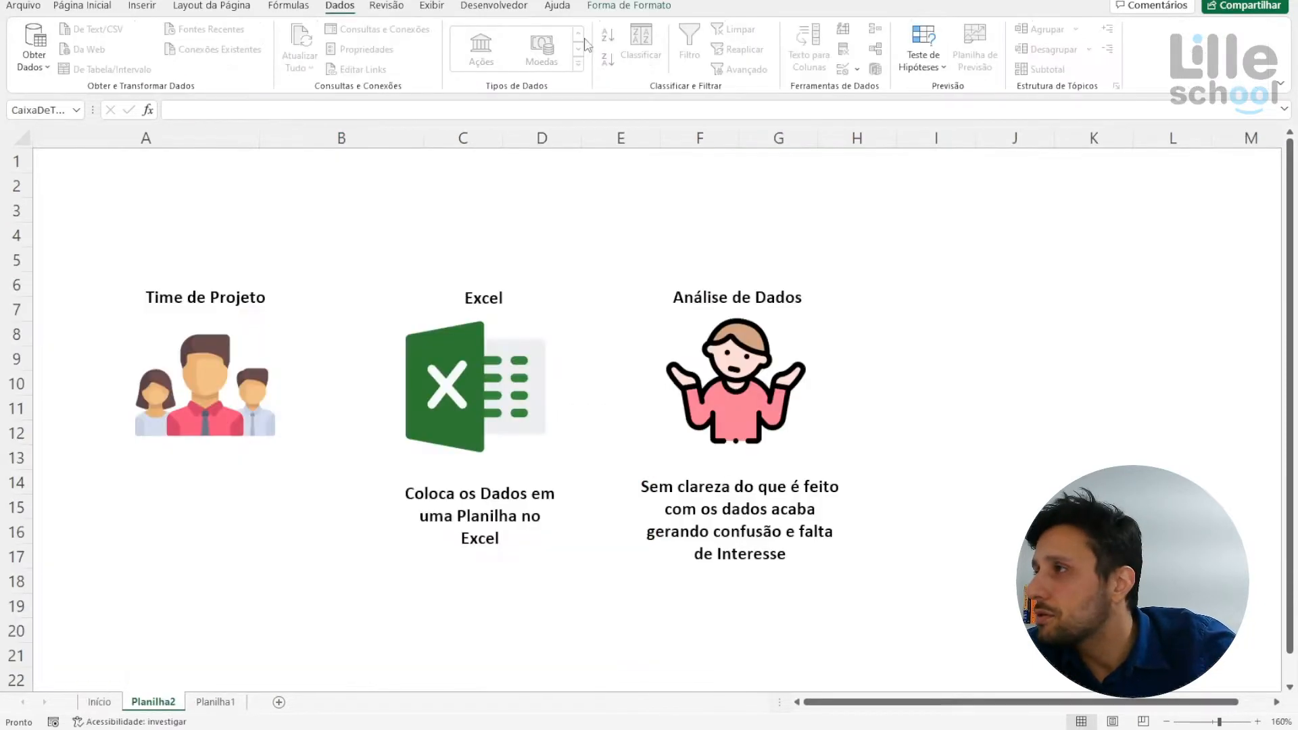
click(477, 494)
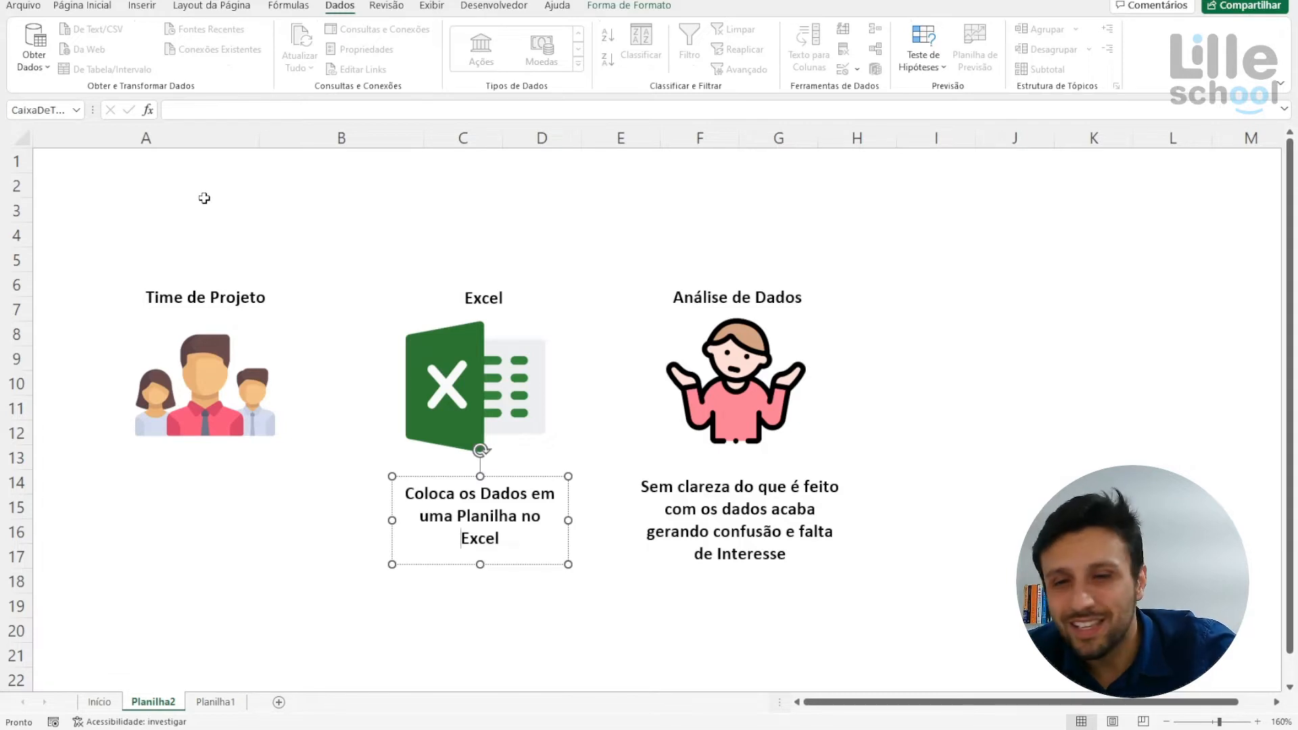
click(261, 252)
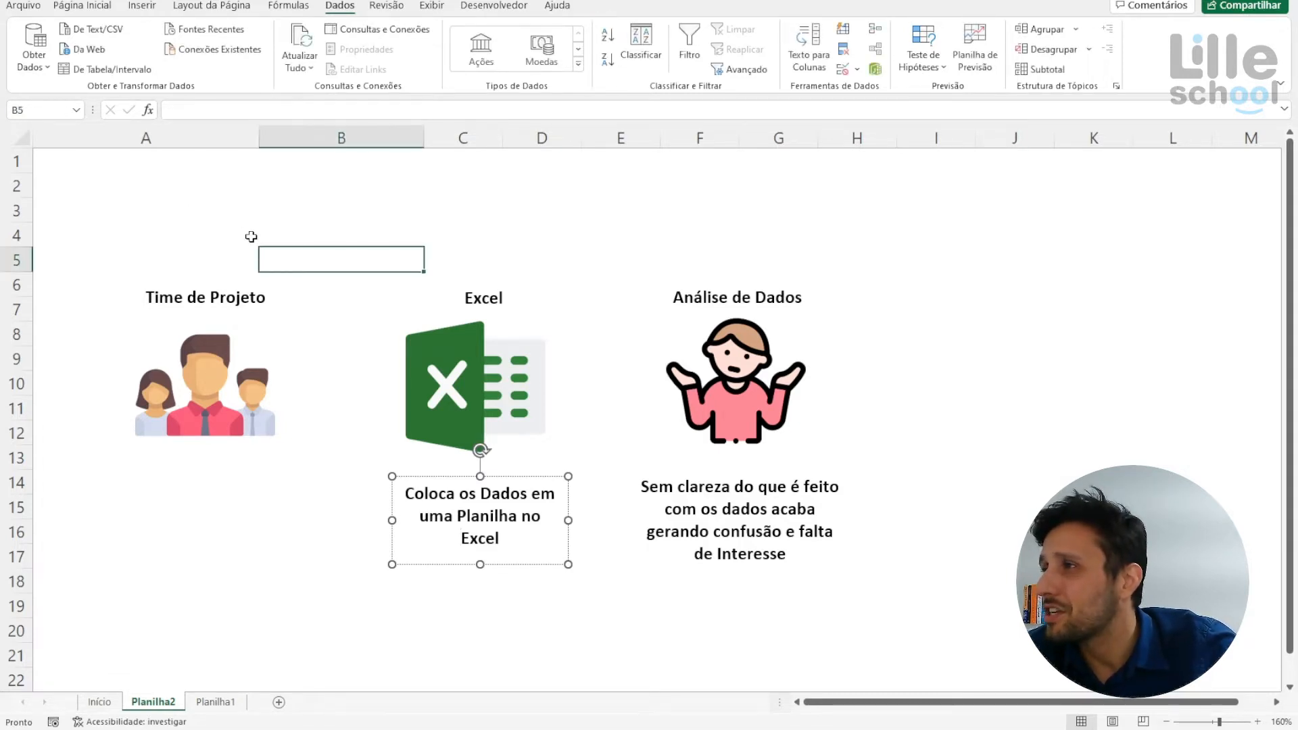
click(220, 215)
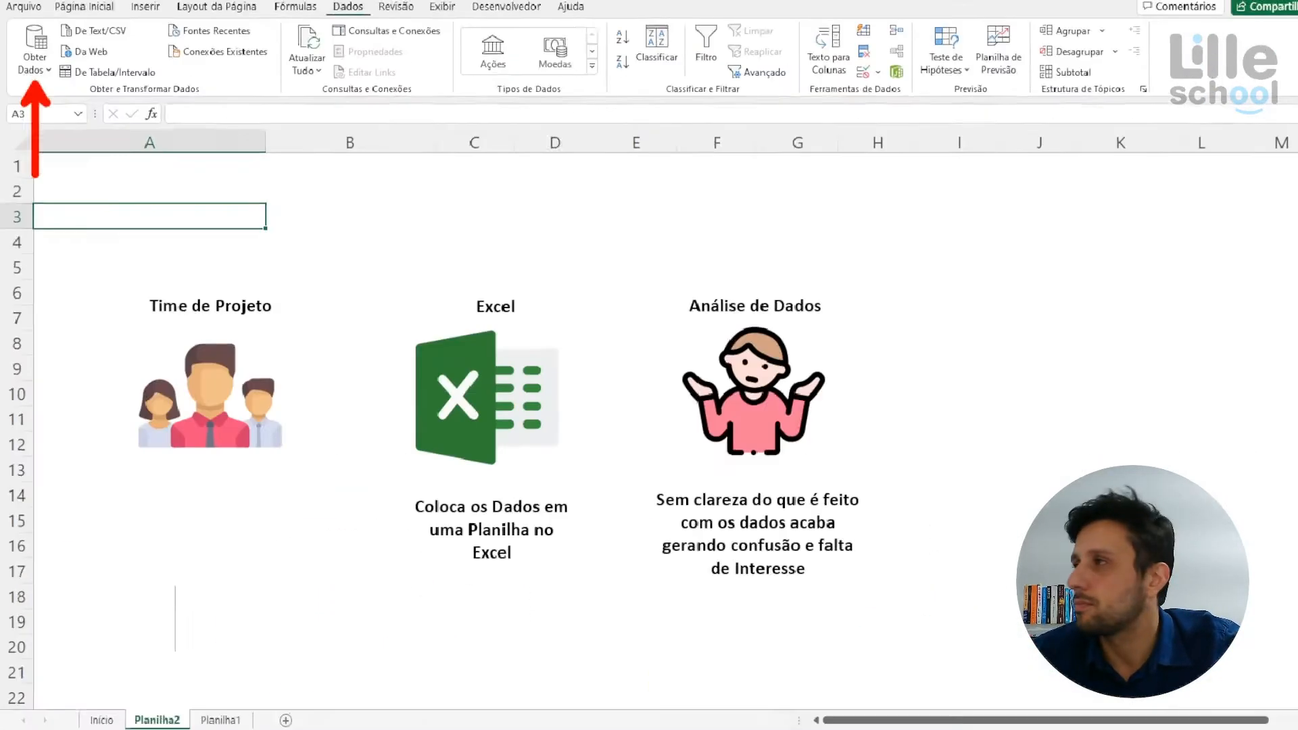
- Start a data import from the Excel workbook Modelo_v0
click(78, 105)
mouse_move(76, 97)
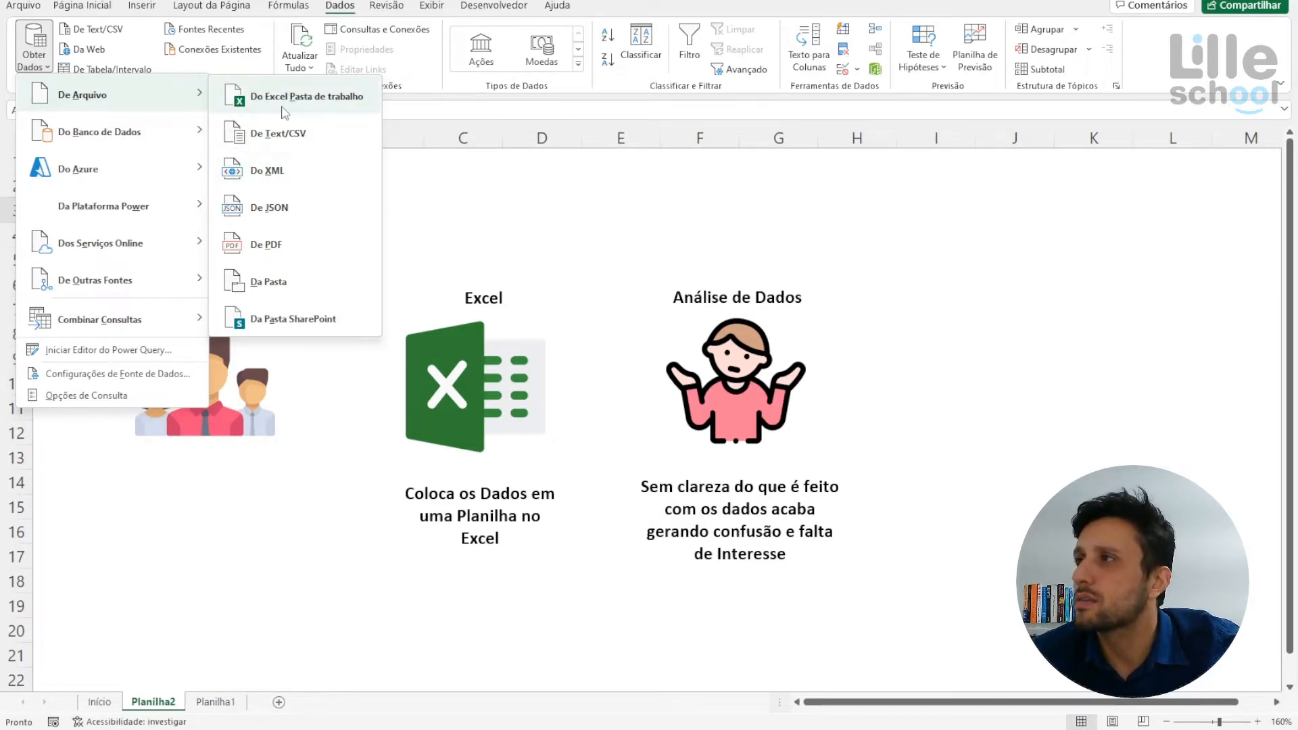
click(294, 96)
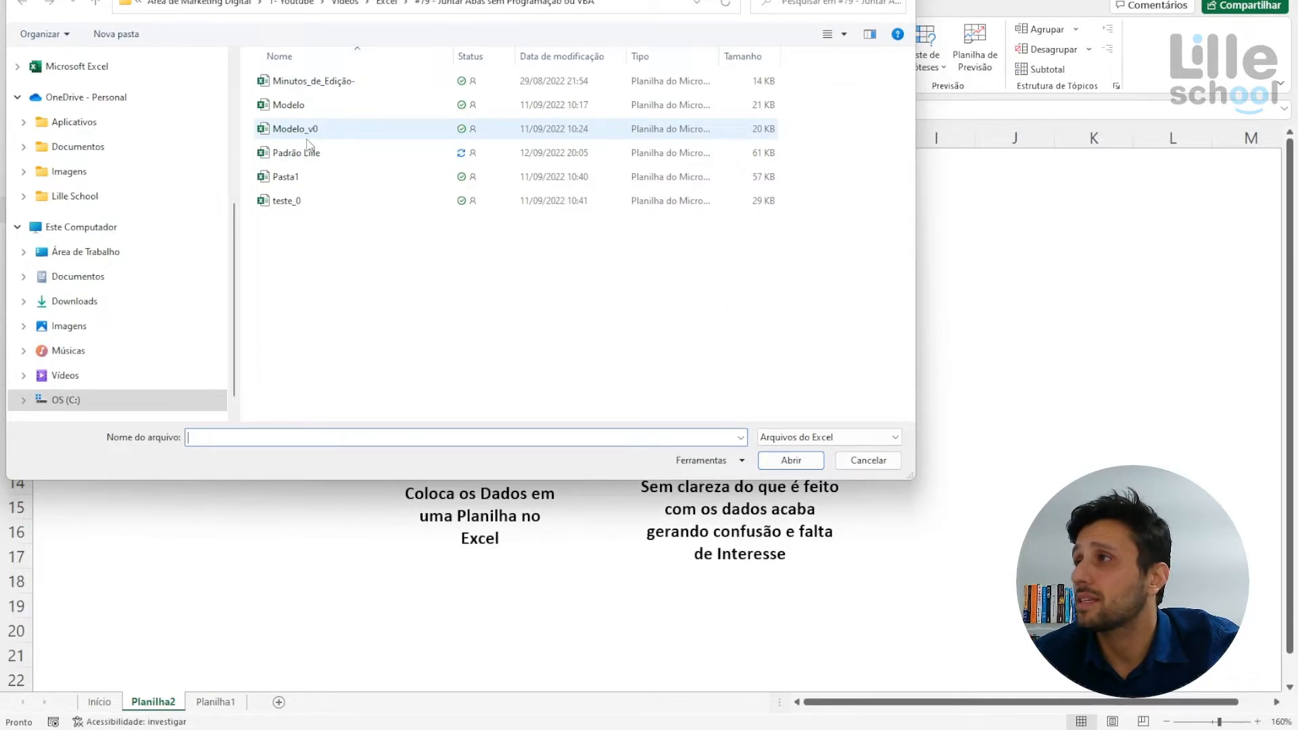
double_click(307, 133)
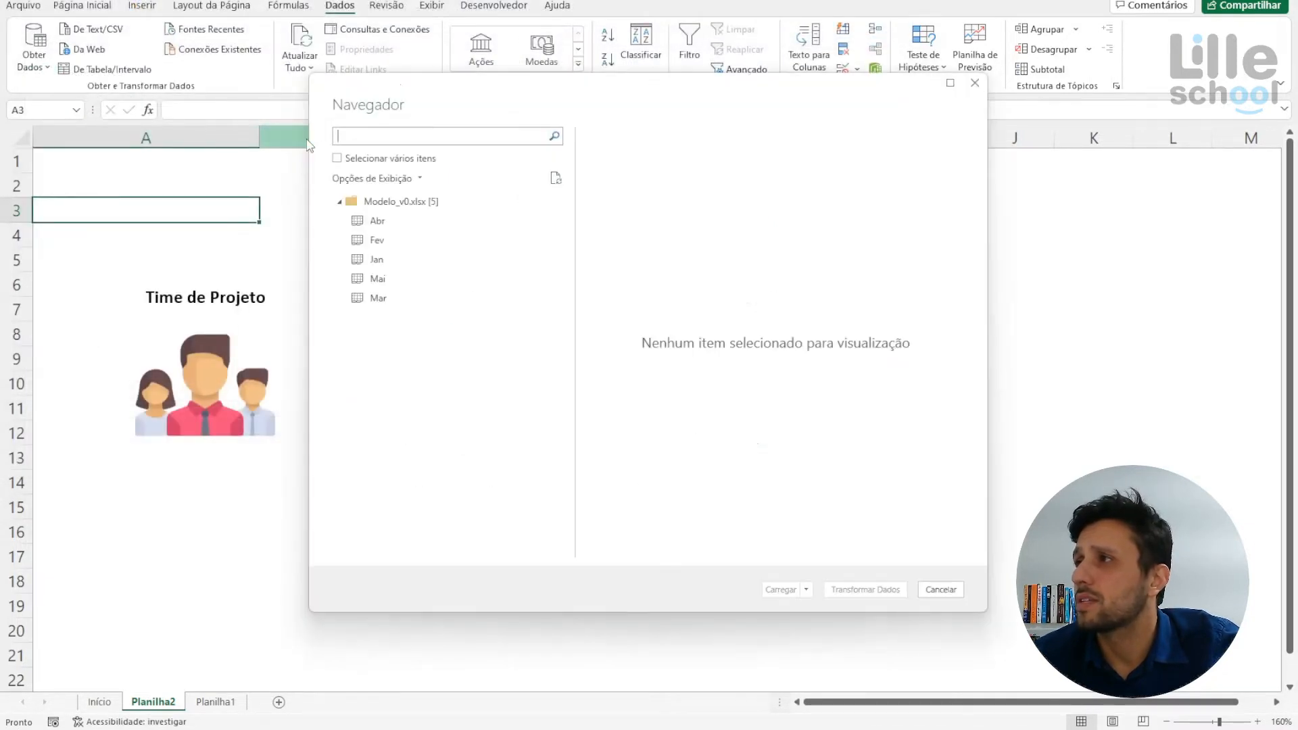
- Choose the Abr sheet as the import source, open it for data transformation and refresh its preview
click(393, 238)
click(380, 221)
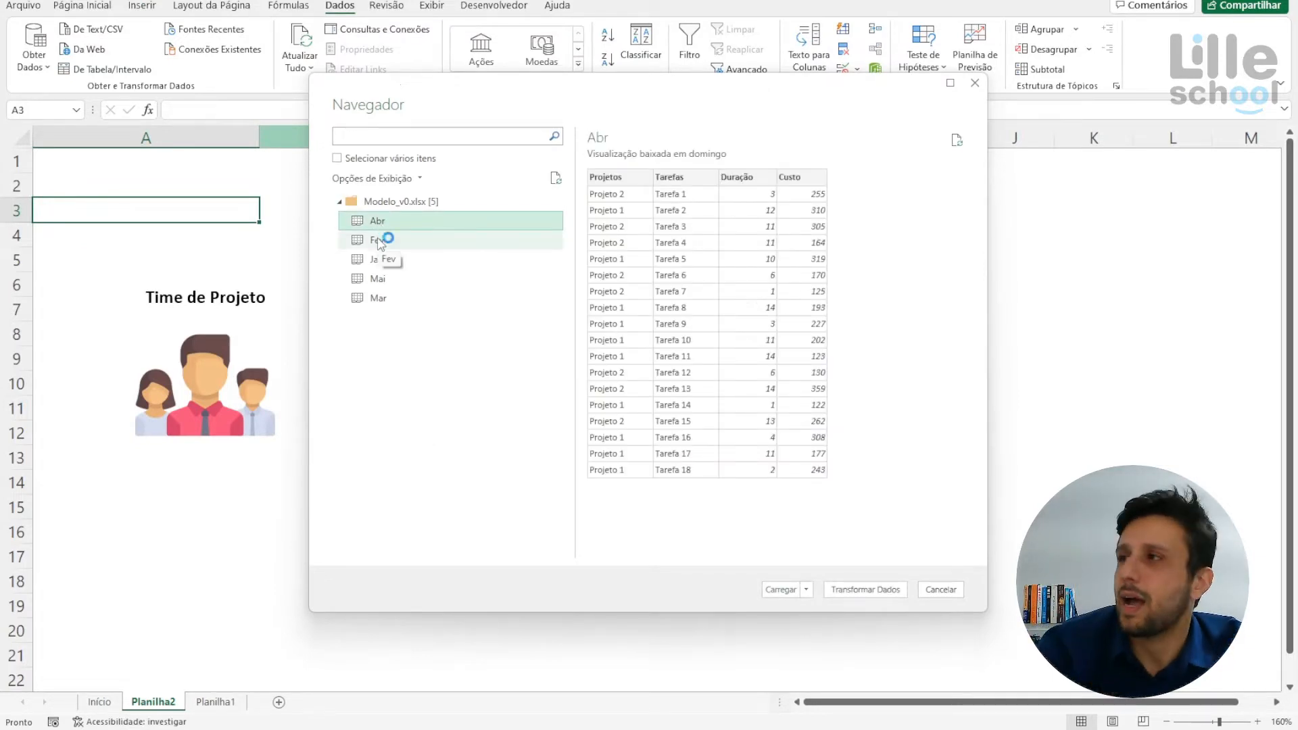
click(378, 241)
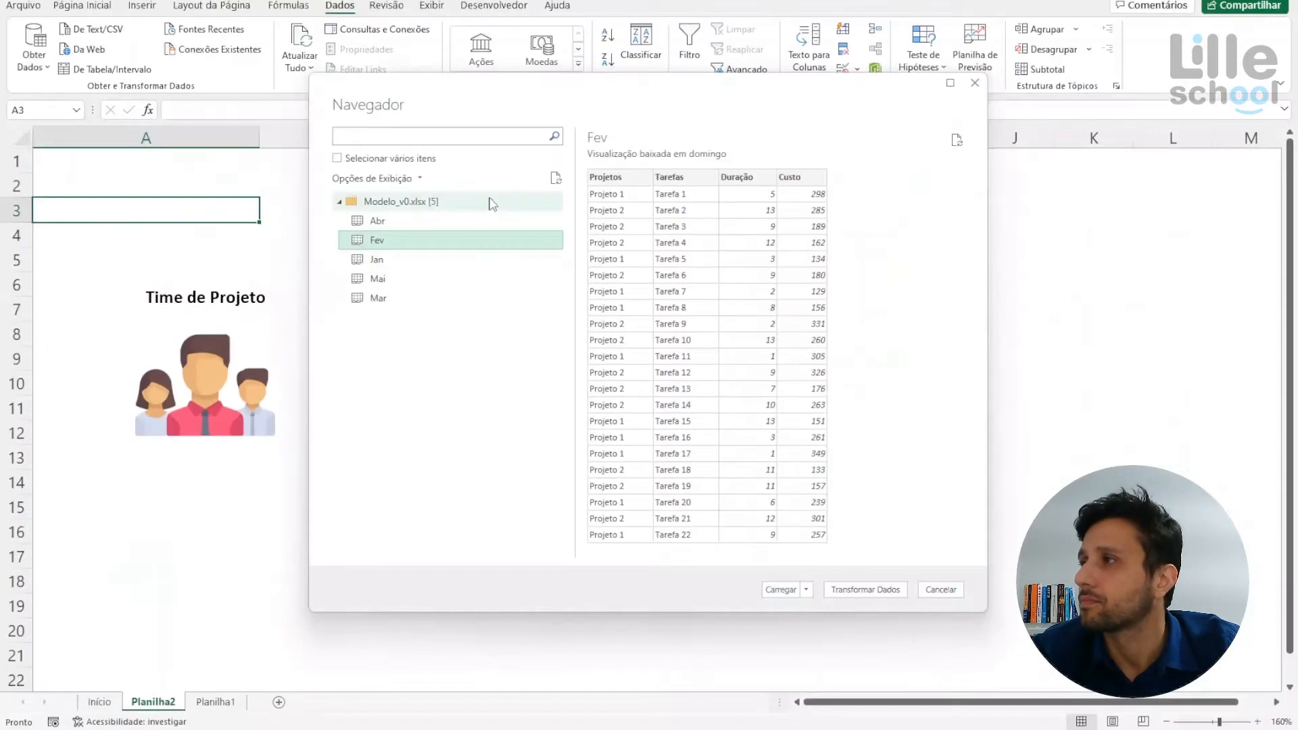
click(396, 223)
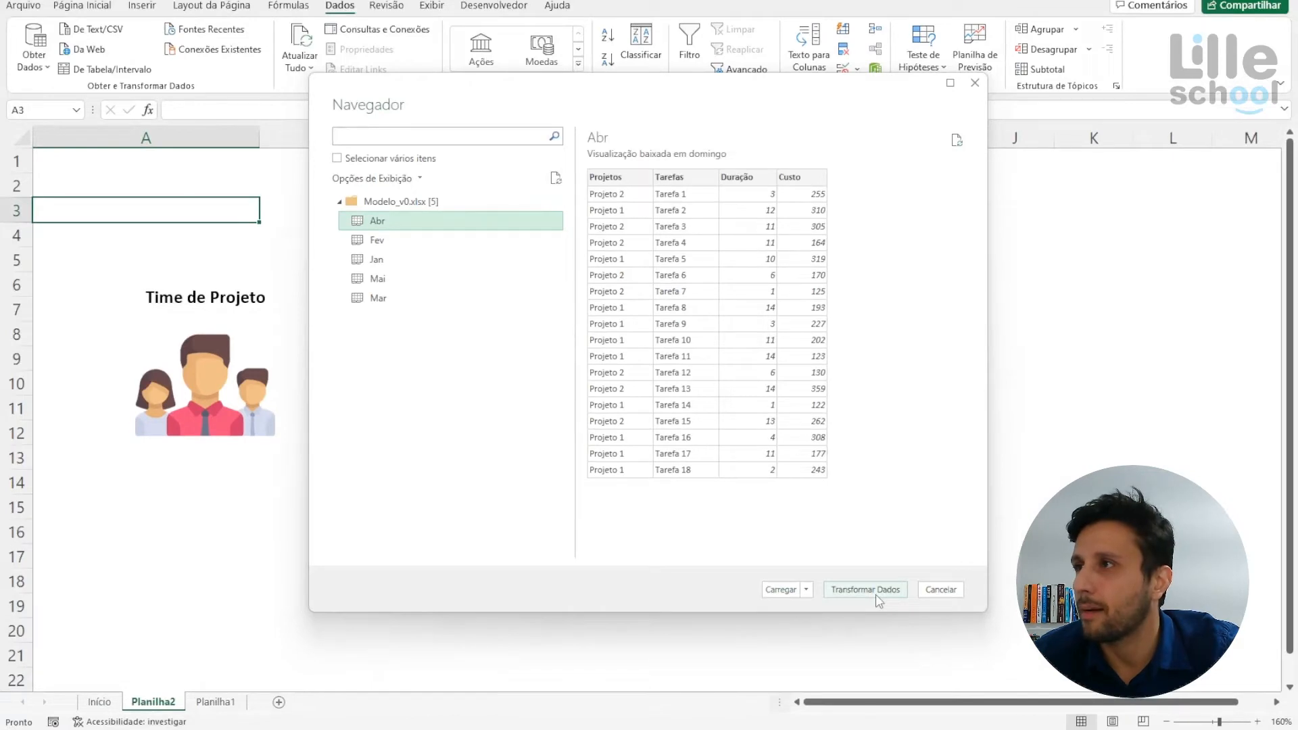
click(877, 598)
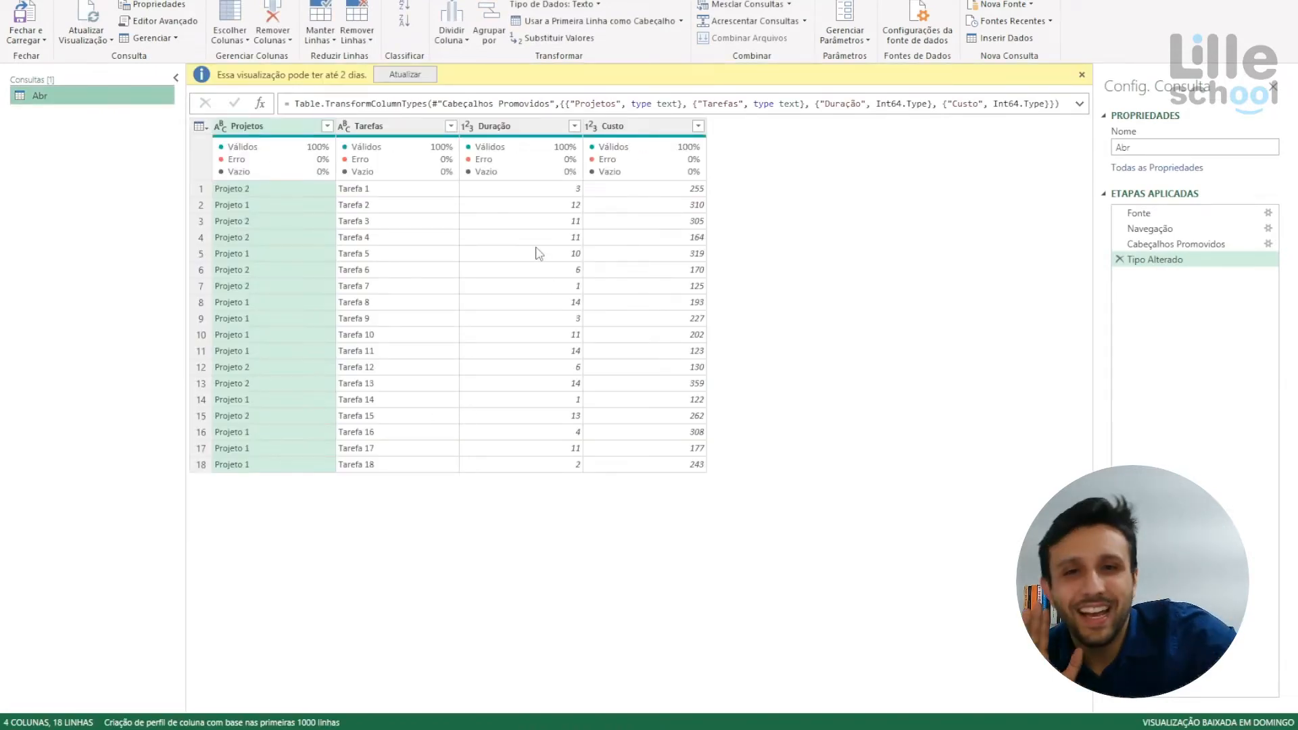
click(405, 74)
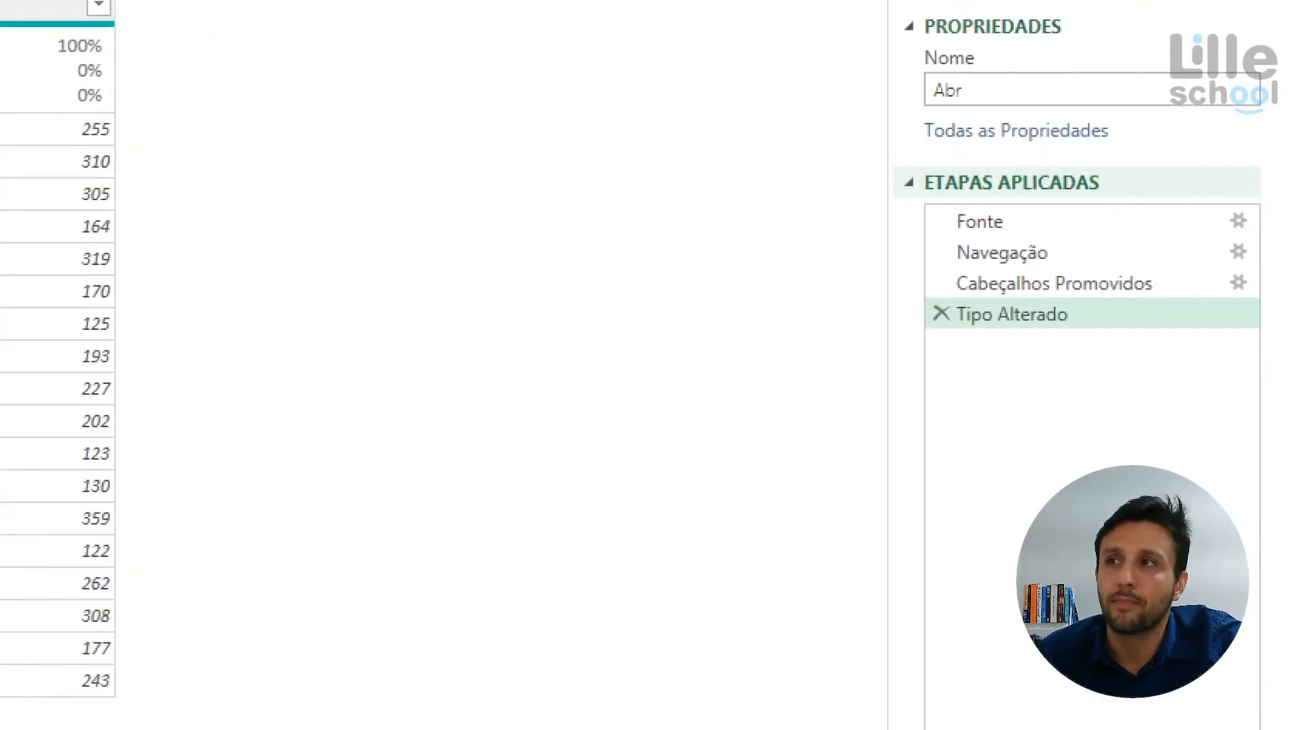
- Review the query's applied steps Fonte, Navegação, Cabeçalhos Promovidos and Tipo Alterado one by one
click(1112, 228)
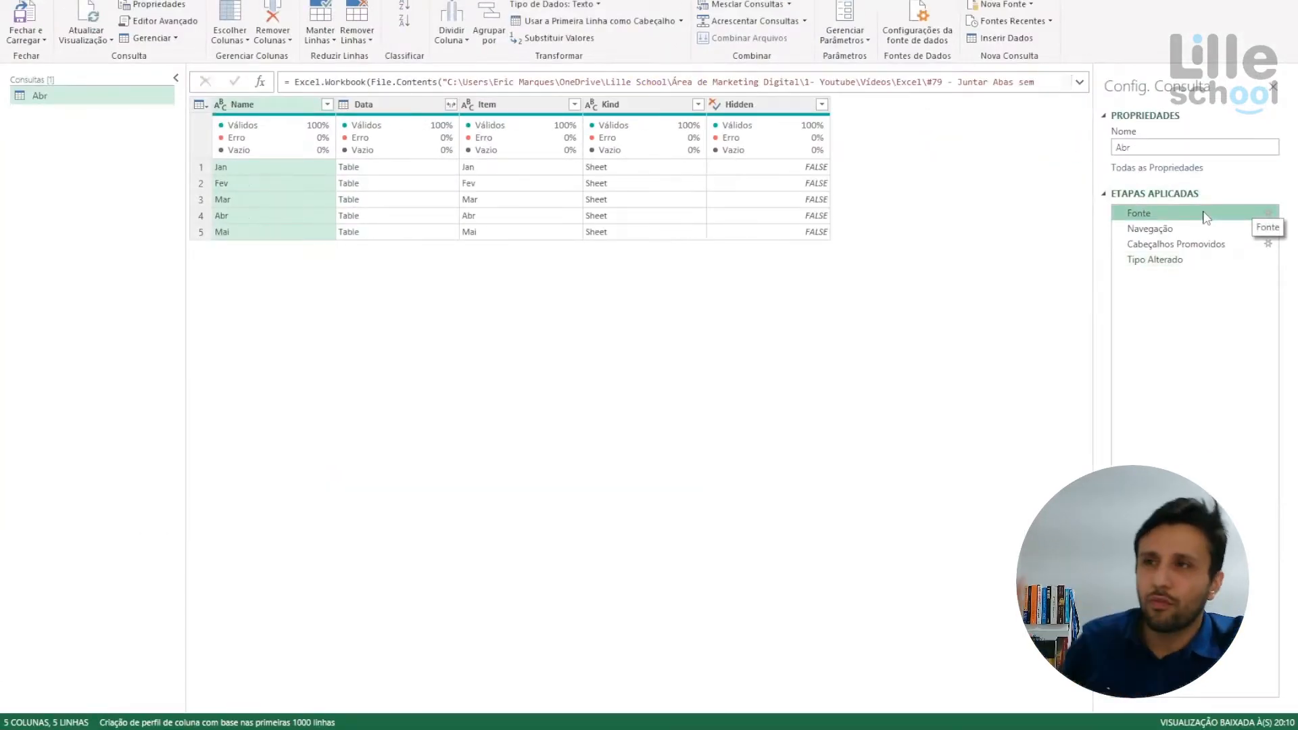
click(1207, 228)
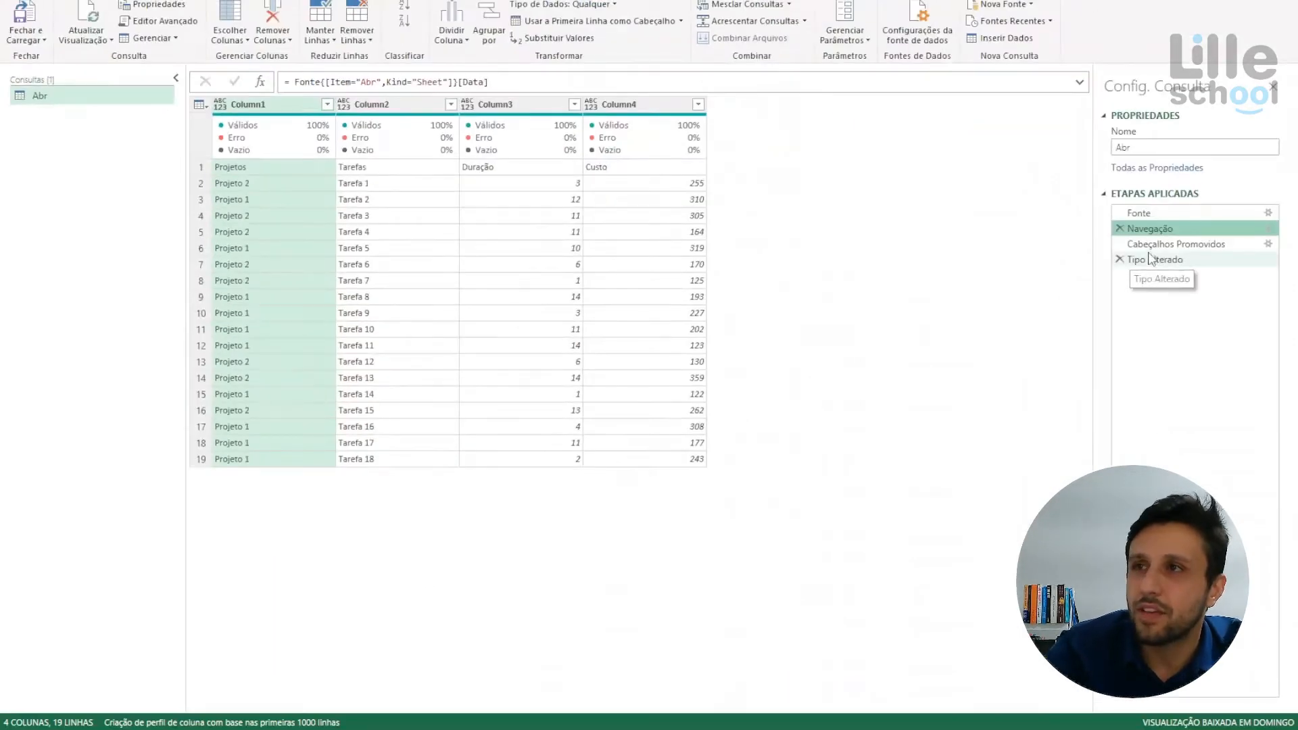
click(1154, 245)
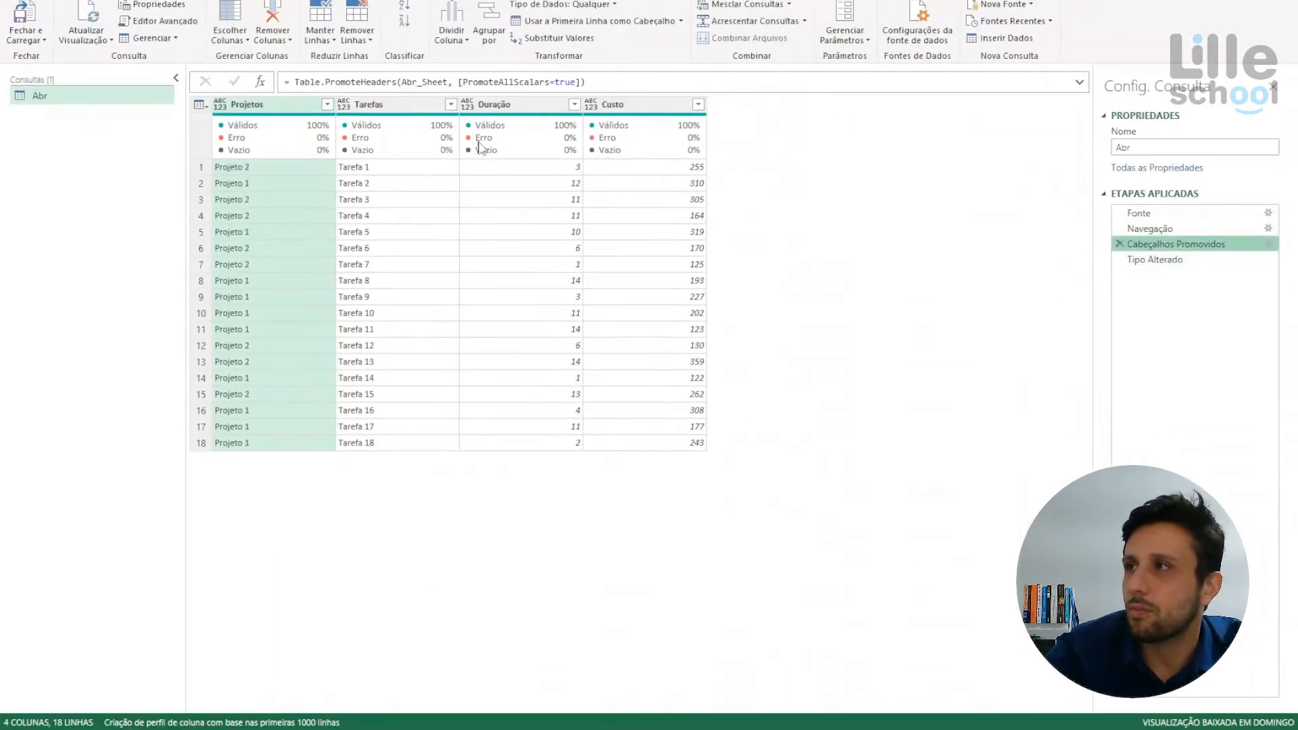
mouse_move(374, 126)
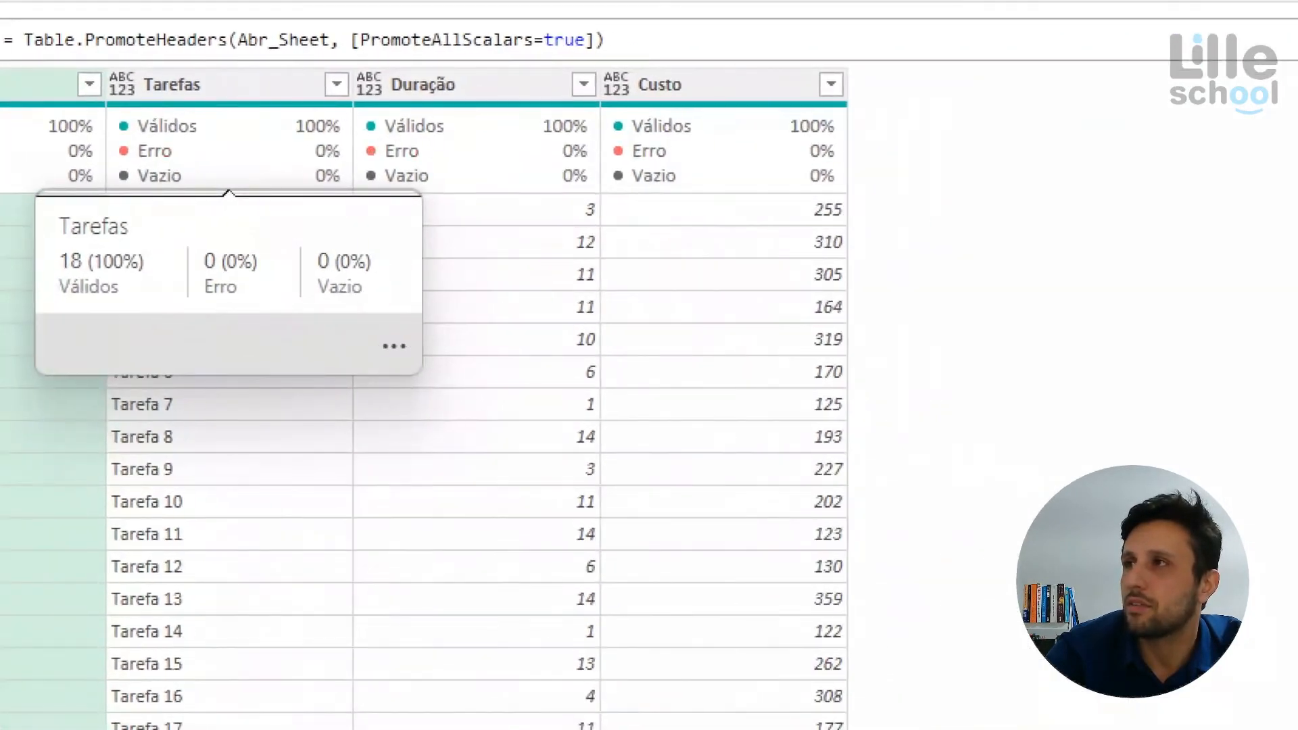
click(1145, 263)
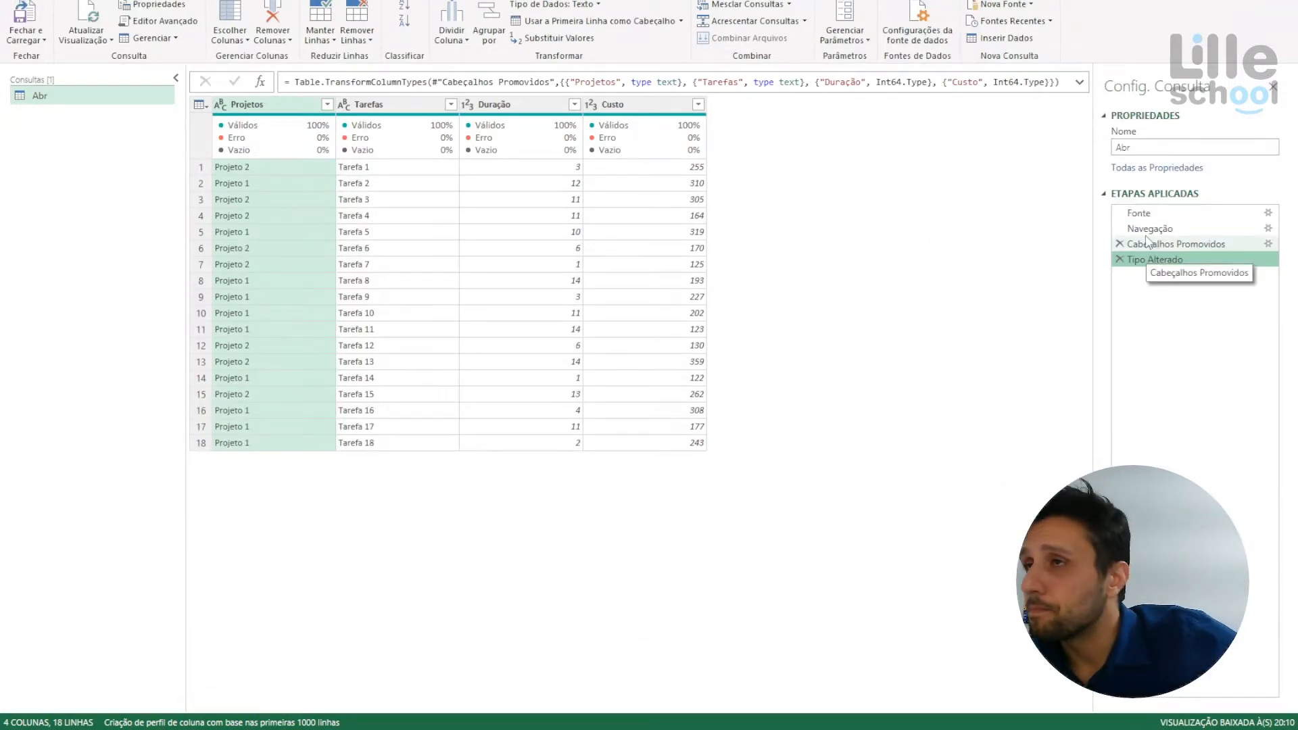
- Delete the applied steps Tipo Alterado, Cabeçalhos Promovidos and Navegação, keeping only Fonte
click(1143, 213)
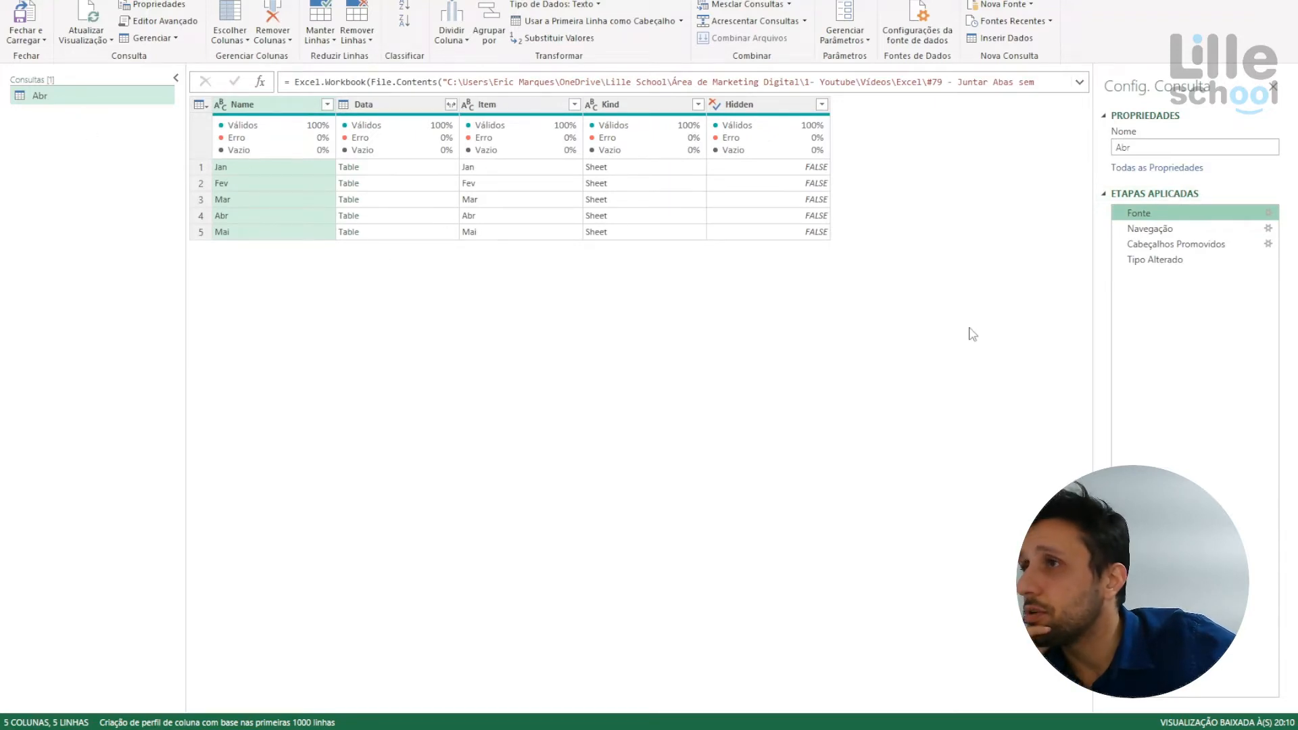
click(1120, 259)
click(1120, 244)
click(1120, 230)
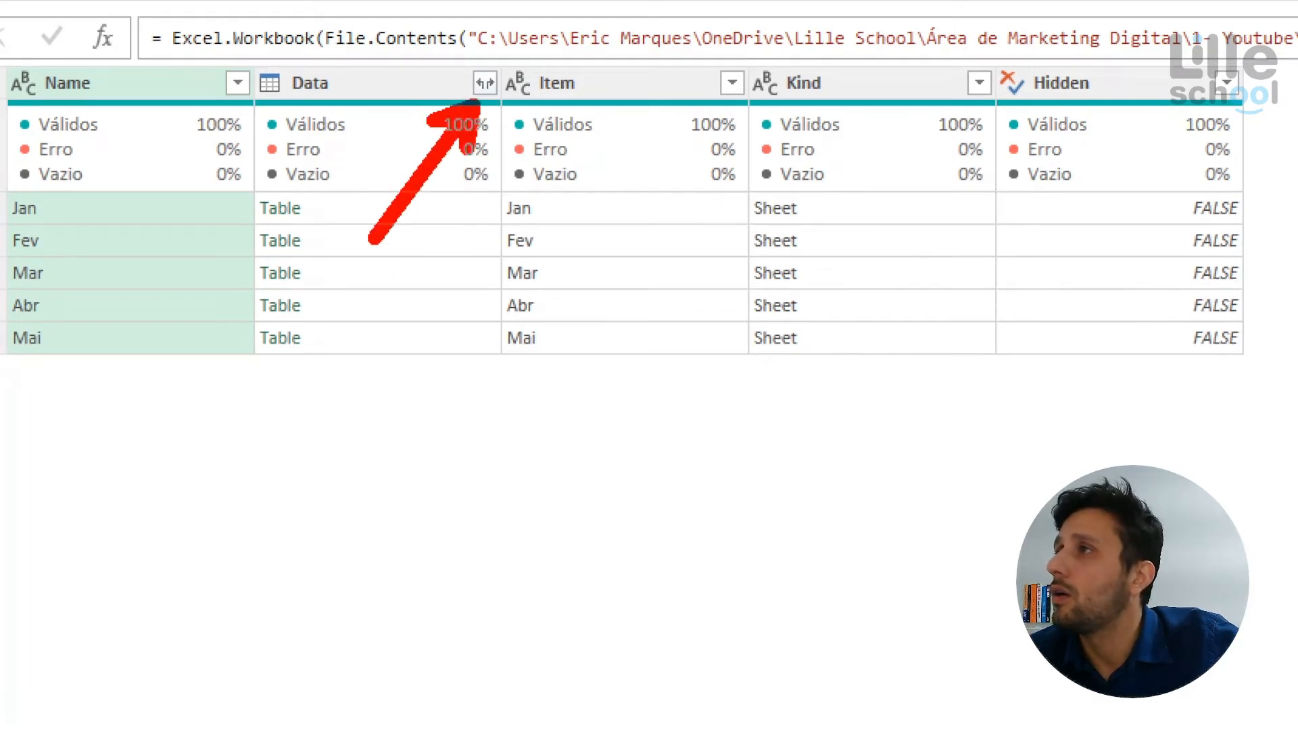
- Expand the Data column into Column1 to Column4 with the original column name as prefix, and check the combined rows
click(484, 83)
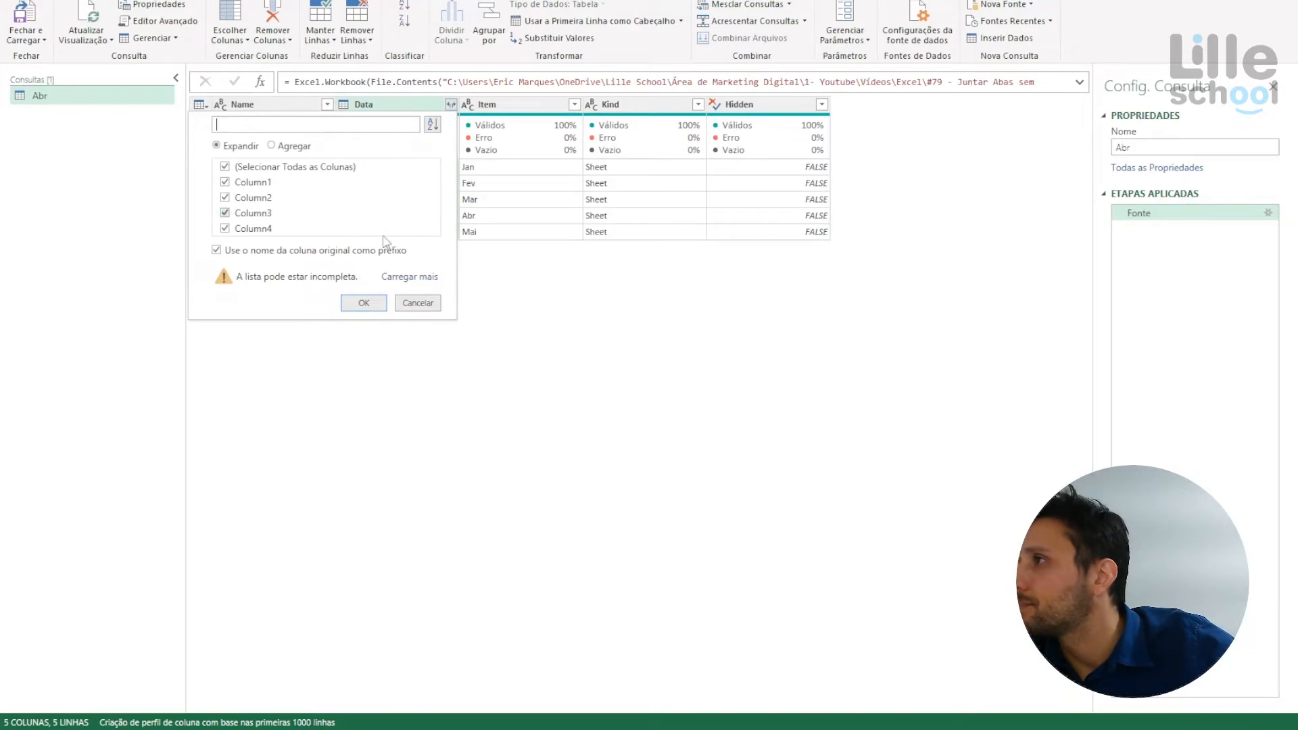
click(365, 303)
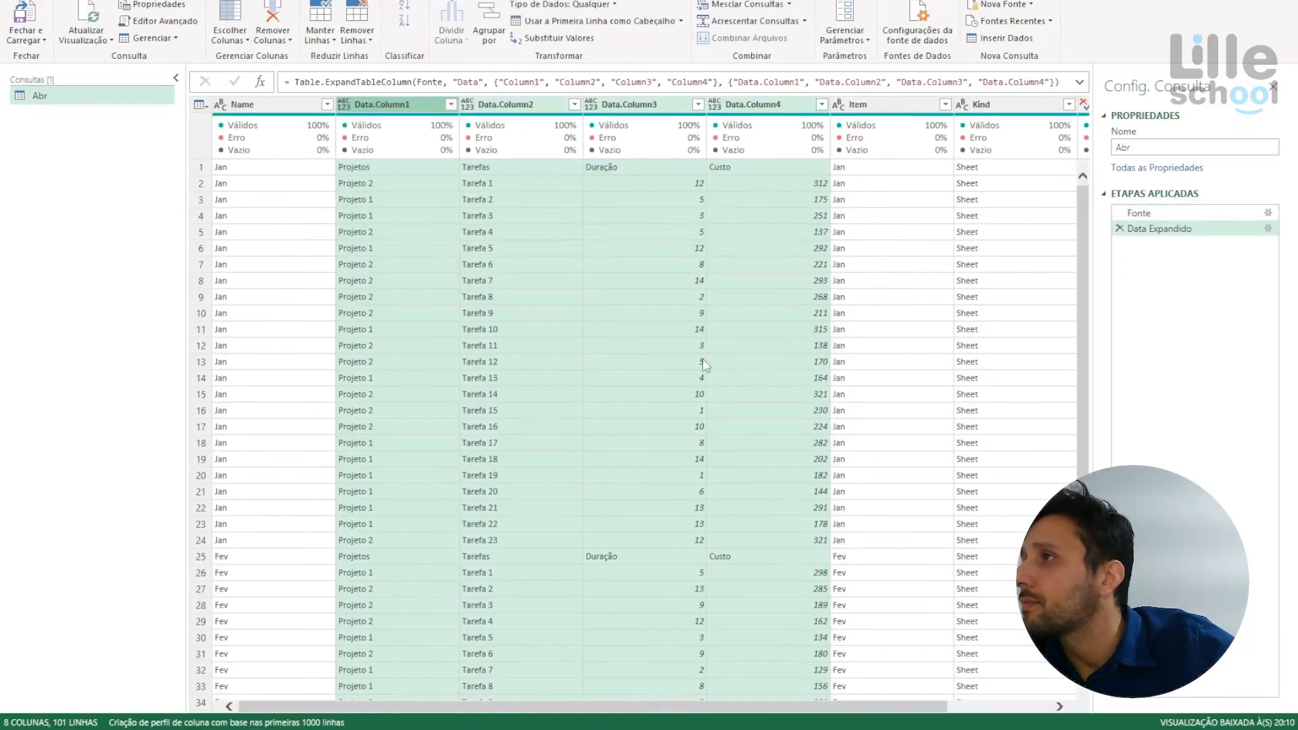
scroll(846, 384, down, 9)
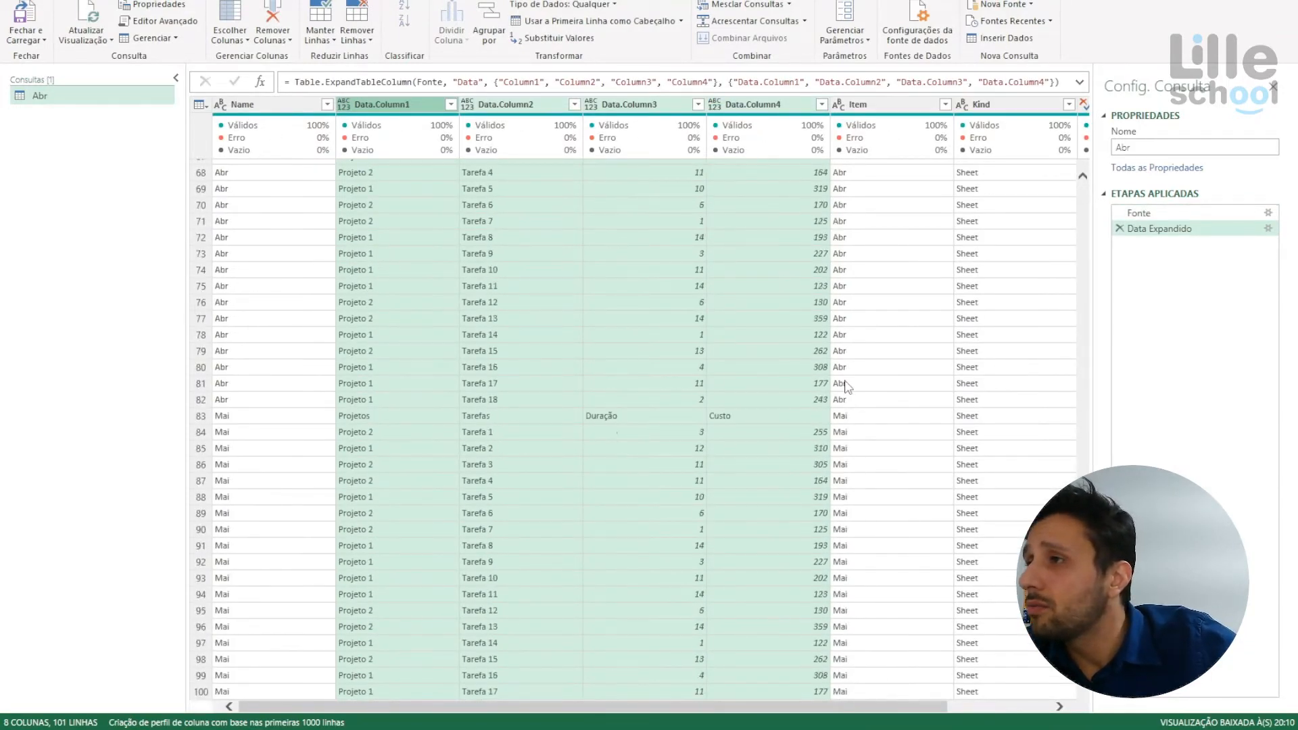
scroll(849, 387, up, 11)
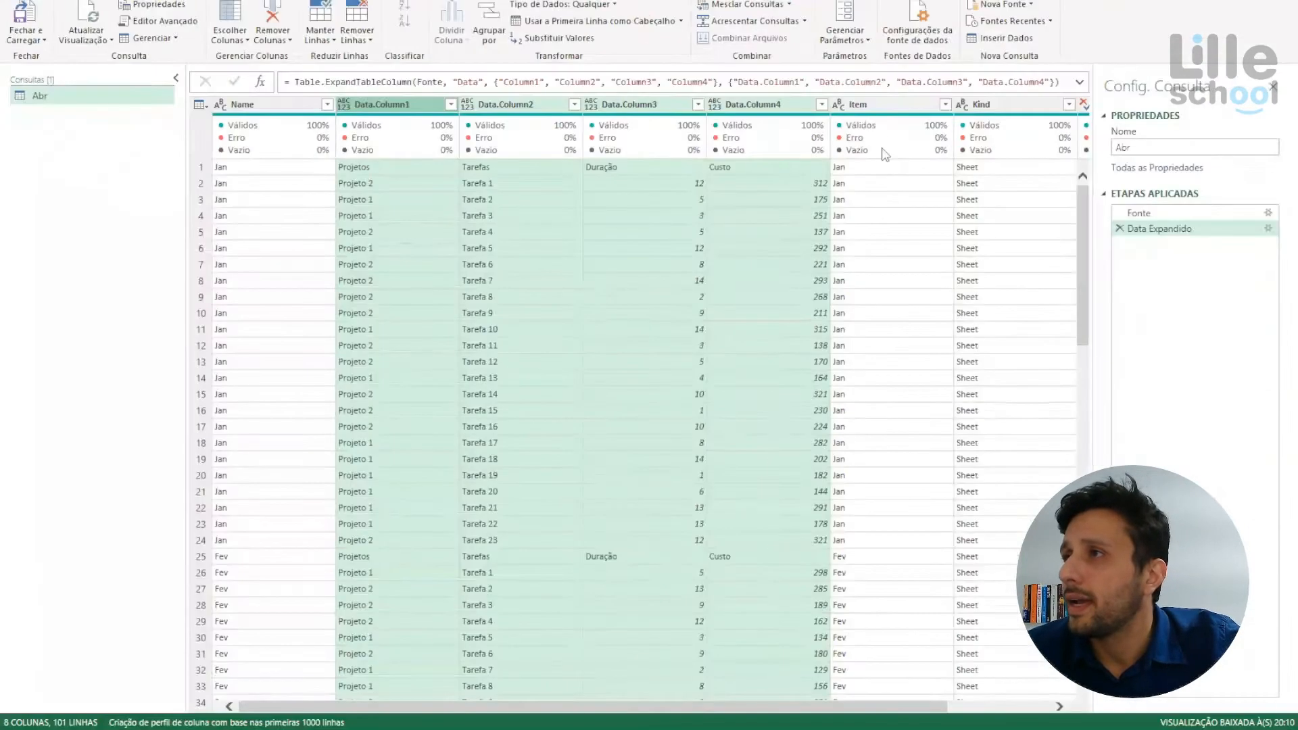
scroll(859, 295, down, 10)
scroll(875, 201, down, 11)
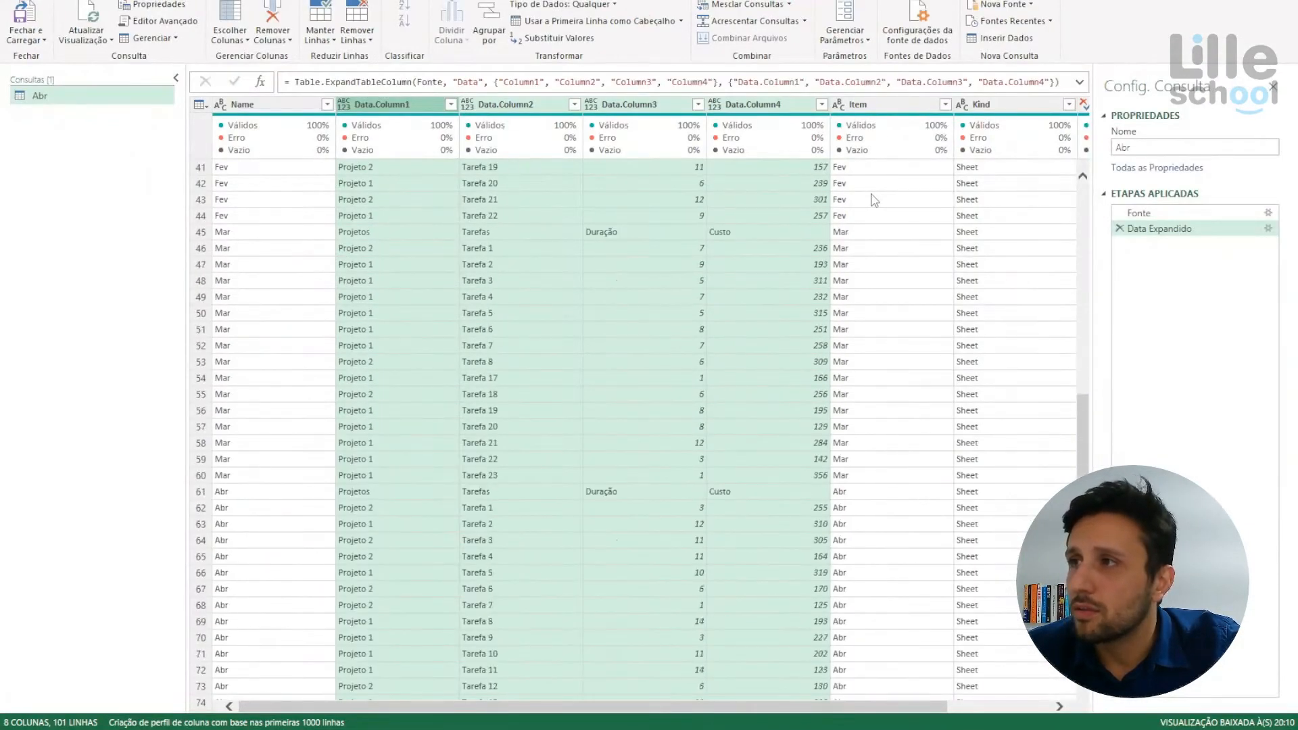
scroll(875, 200, up, 20)
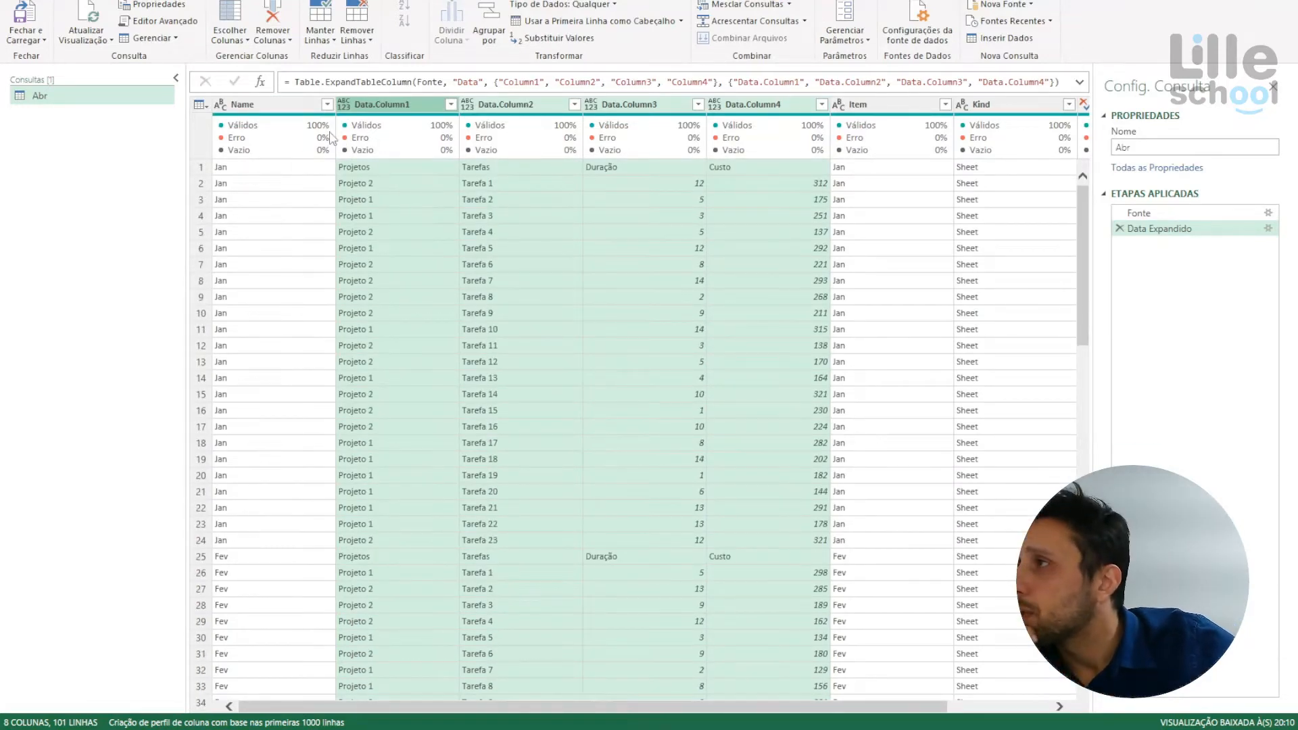
- Remove the Name and Kind columns from the expanded query table
mouse_move(322, 133)
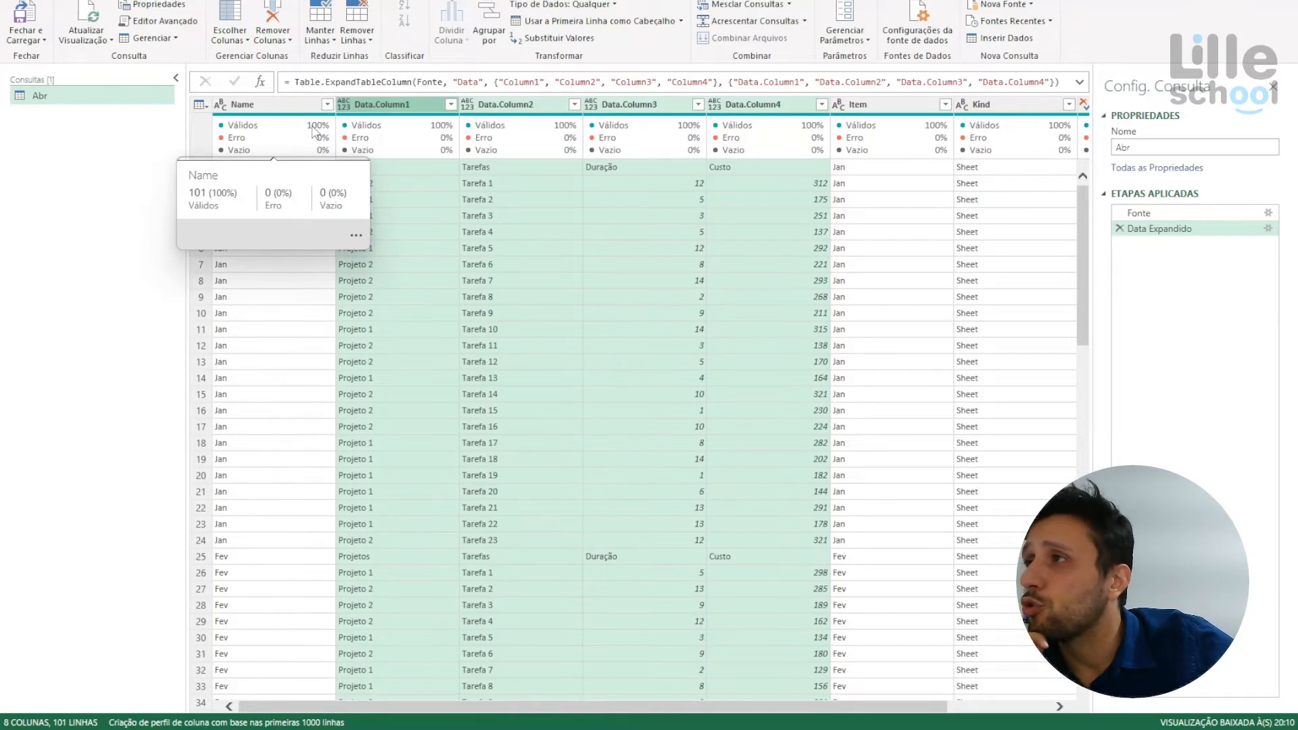
click(274, 112)
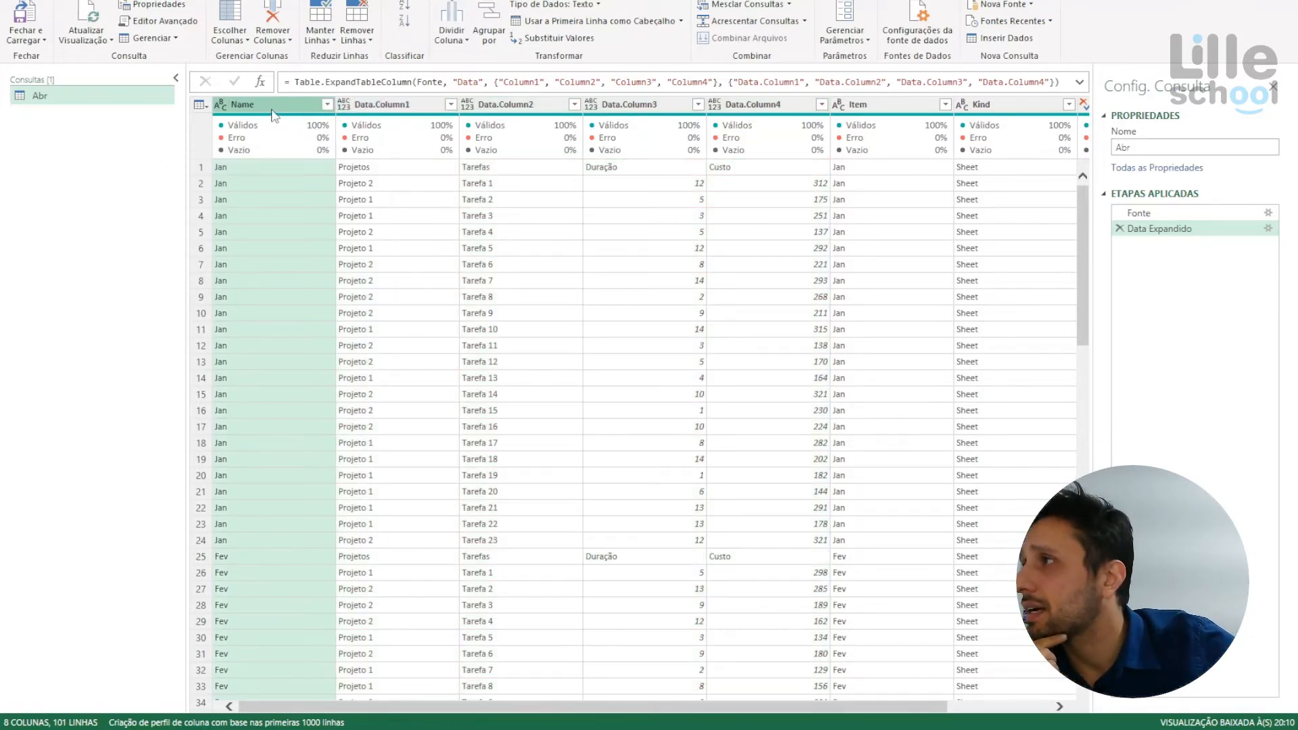
right_click(273, 113)
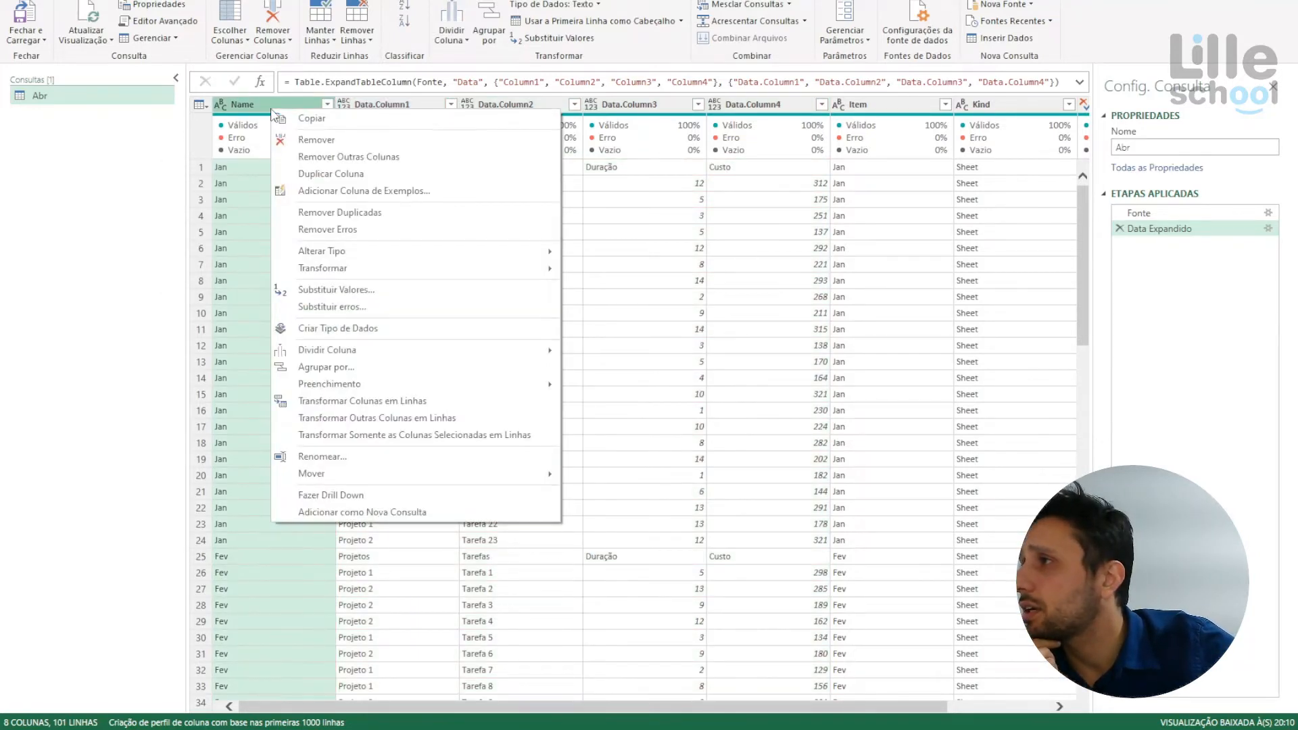
click(317, 140)
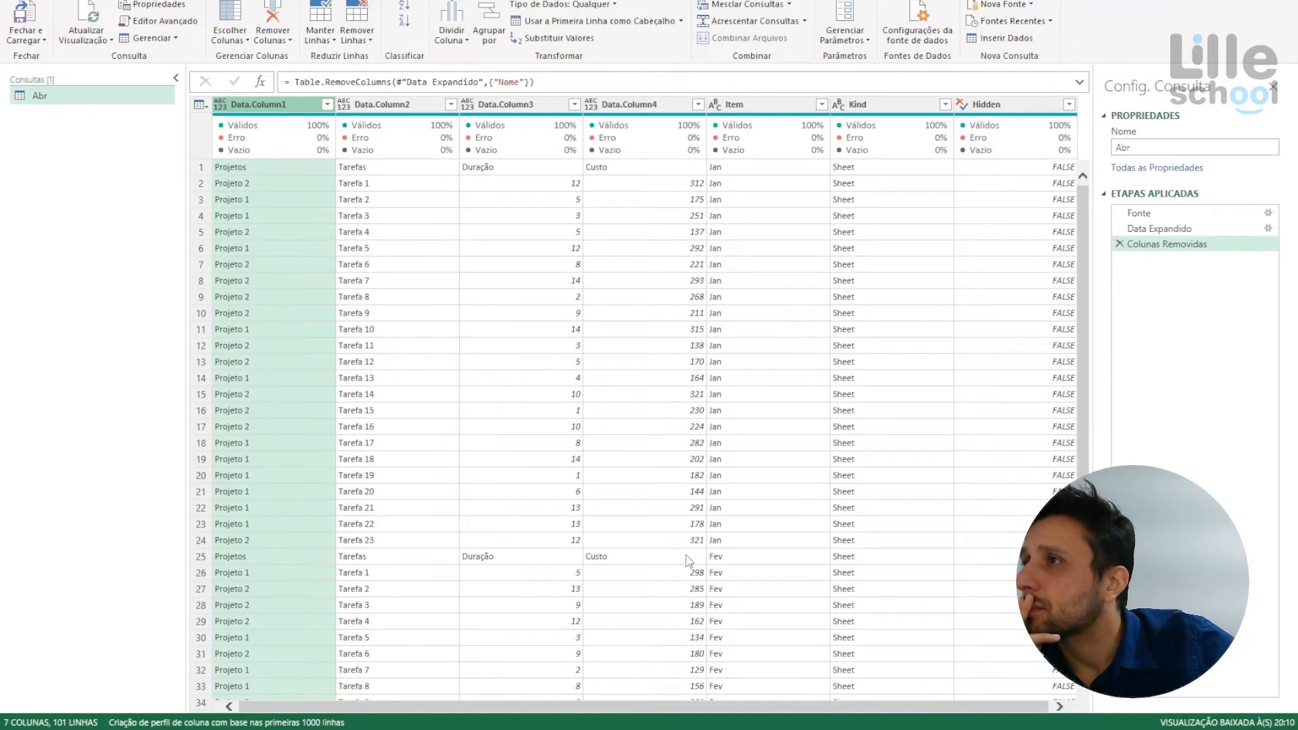
right_click(893, 107)
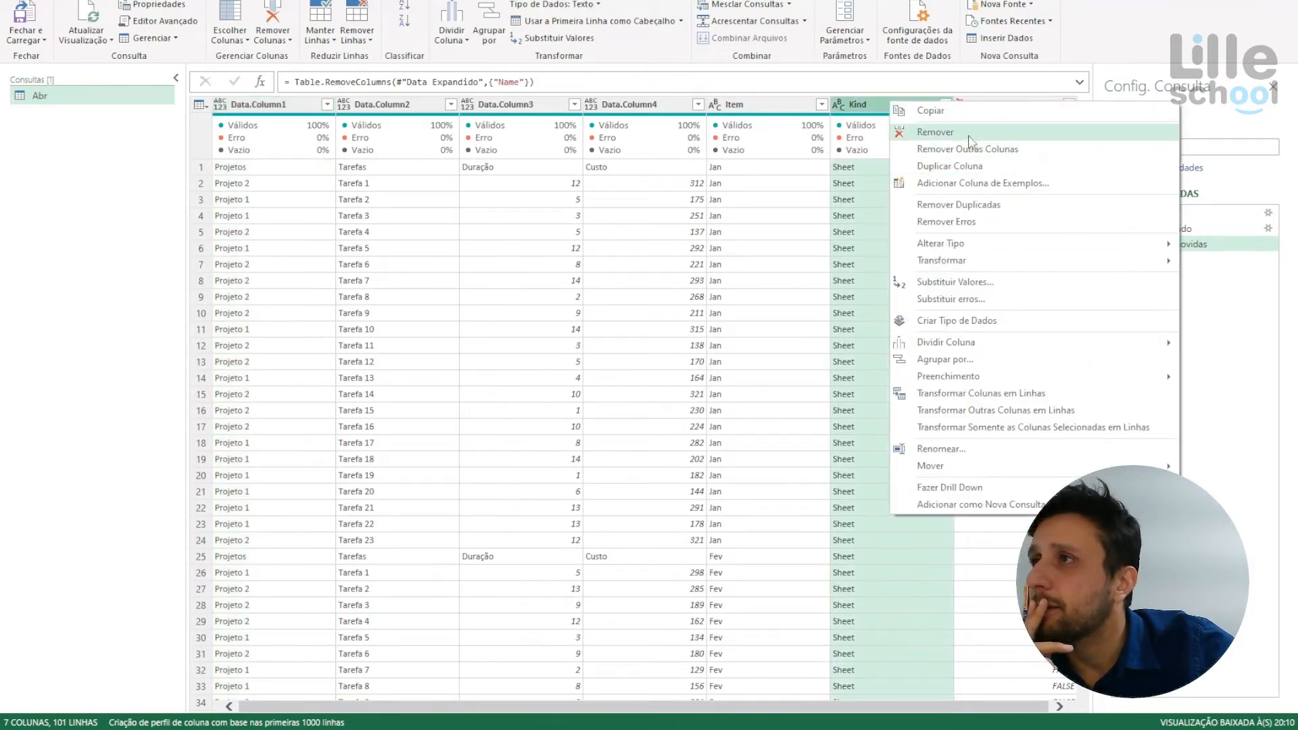
click(921, 133)
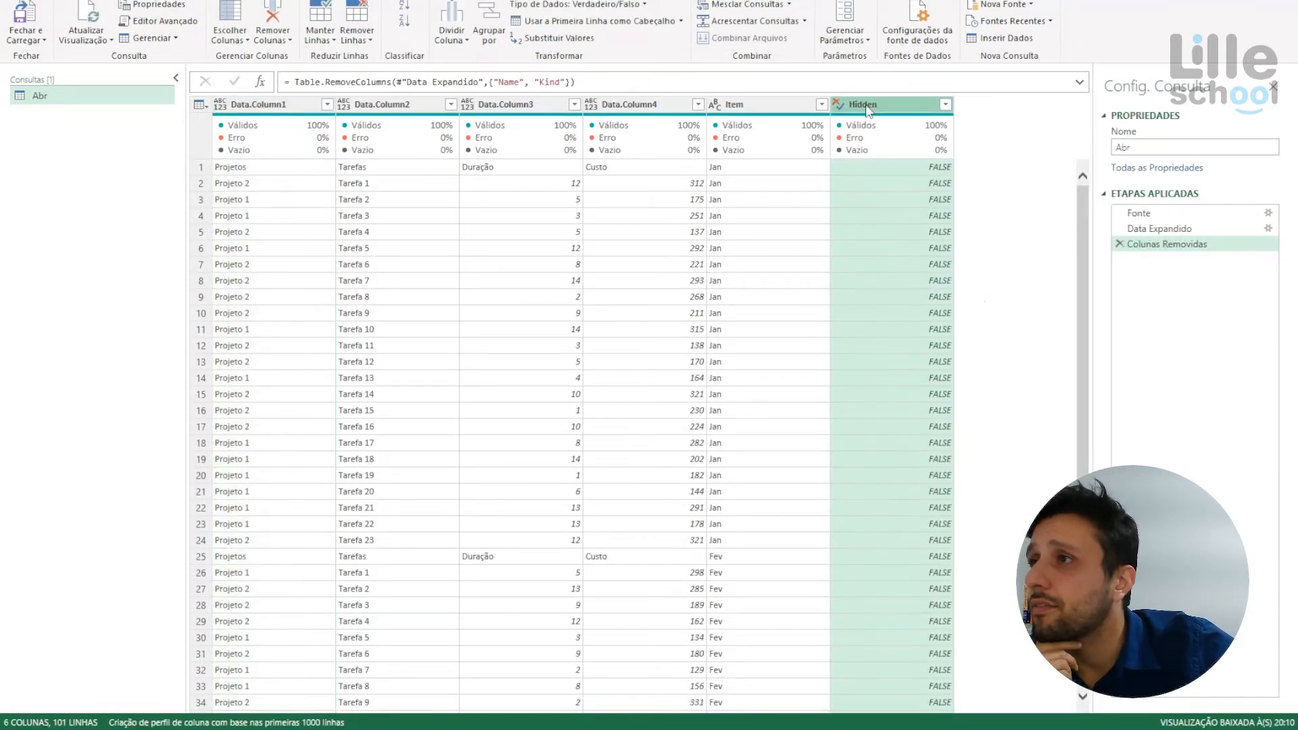
- Remove the Hidden column from the query table and check the month values in the Item column
right_click(869, 110)
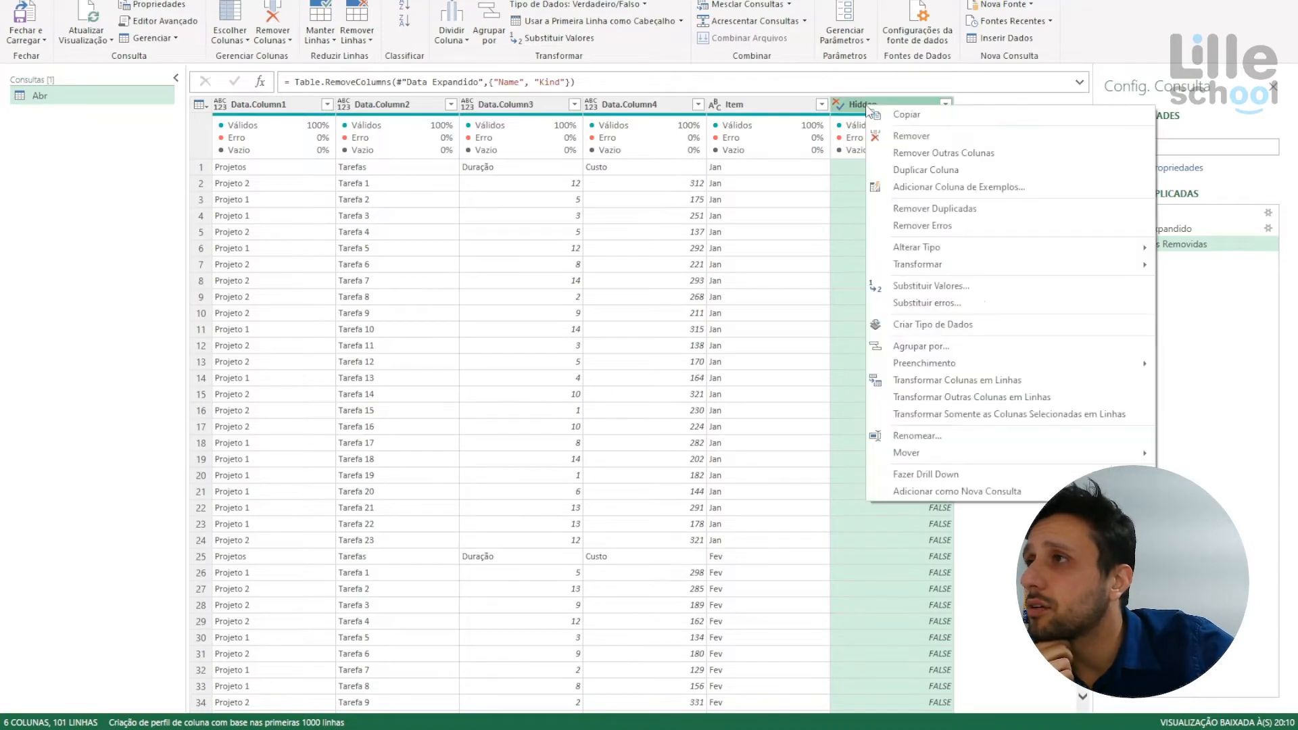
click(879, 134)
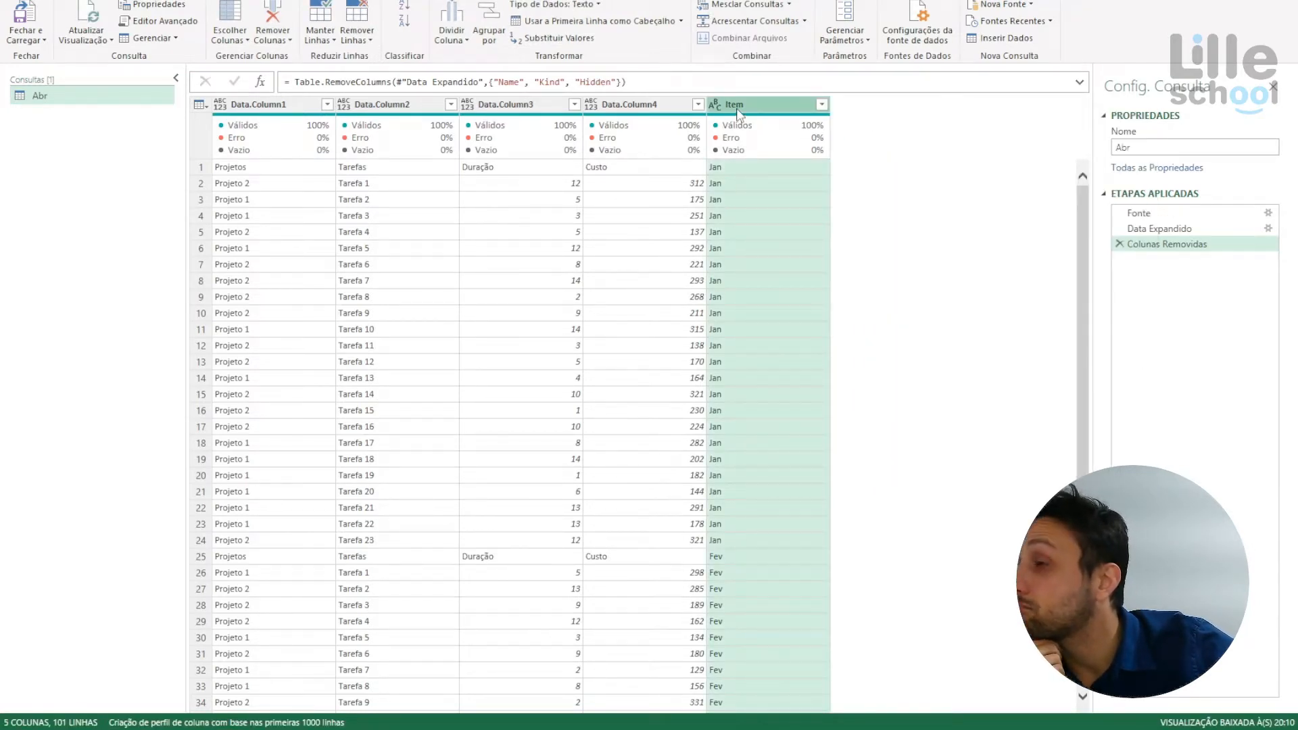
scroll(775, 385, down, 20)
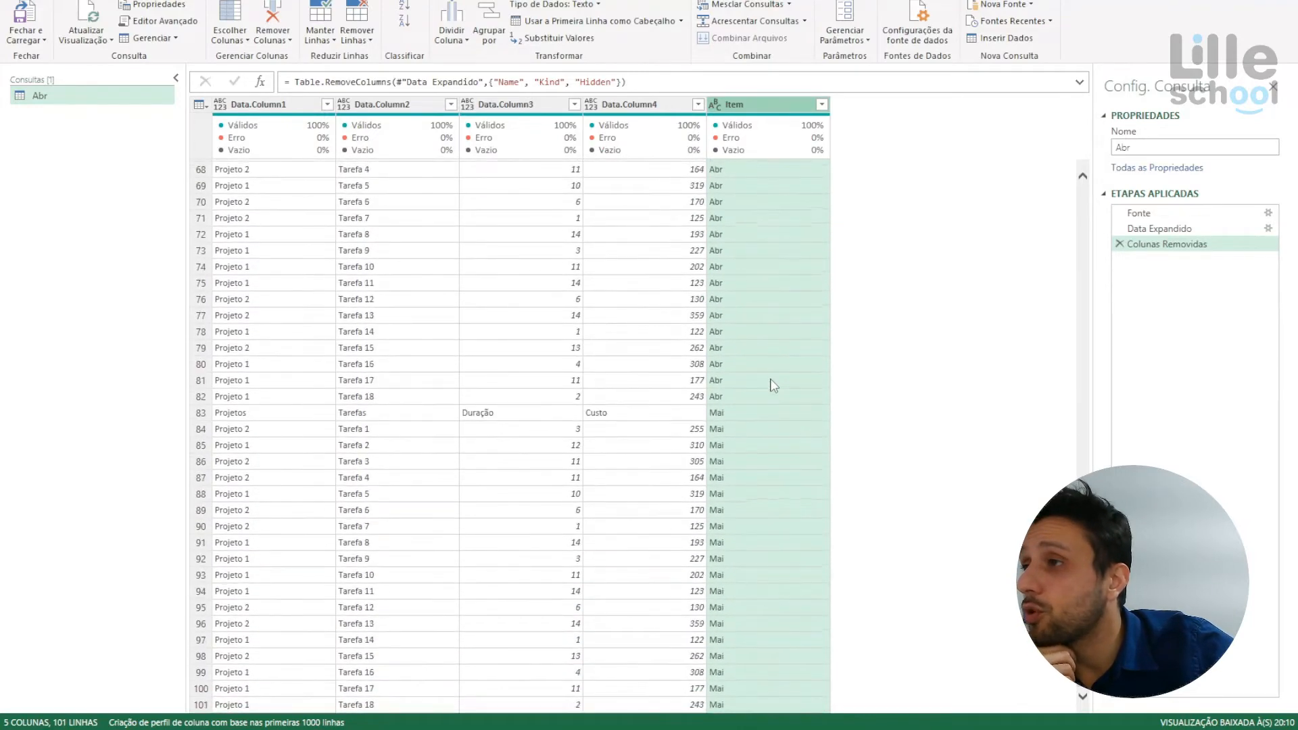
scroll(774, 386, up, 20)
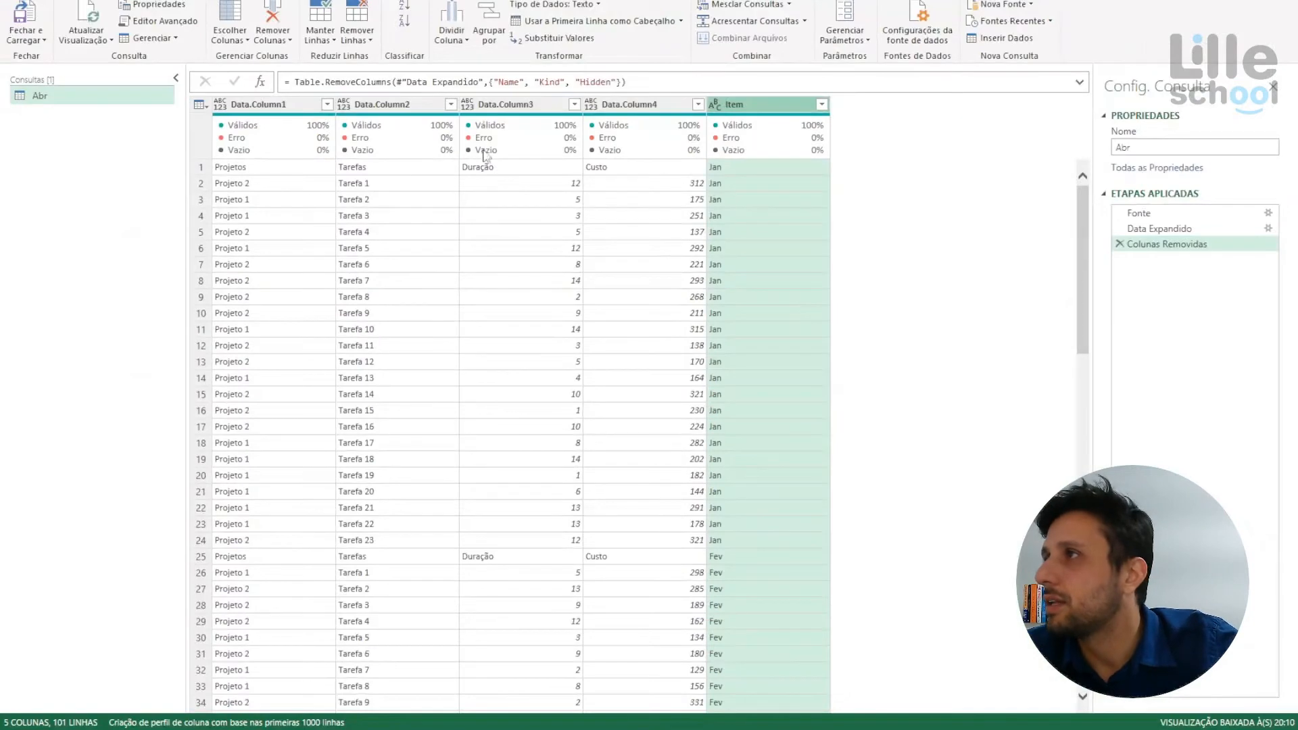
- Promote the first row to column headers and check the table for header rows repeated for each month
click(594, 23)
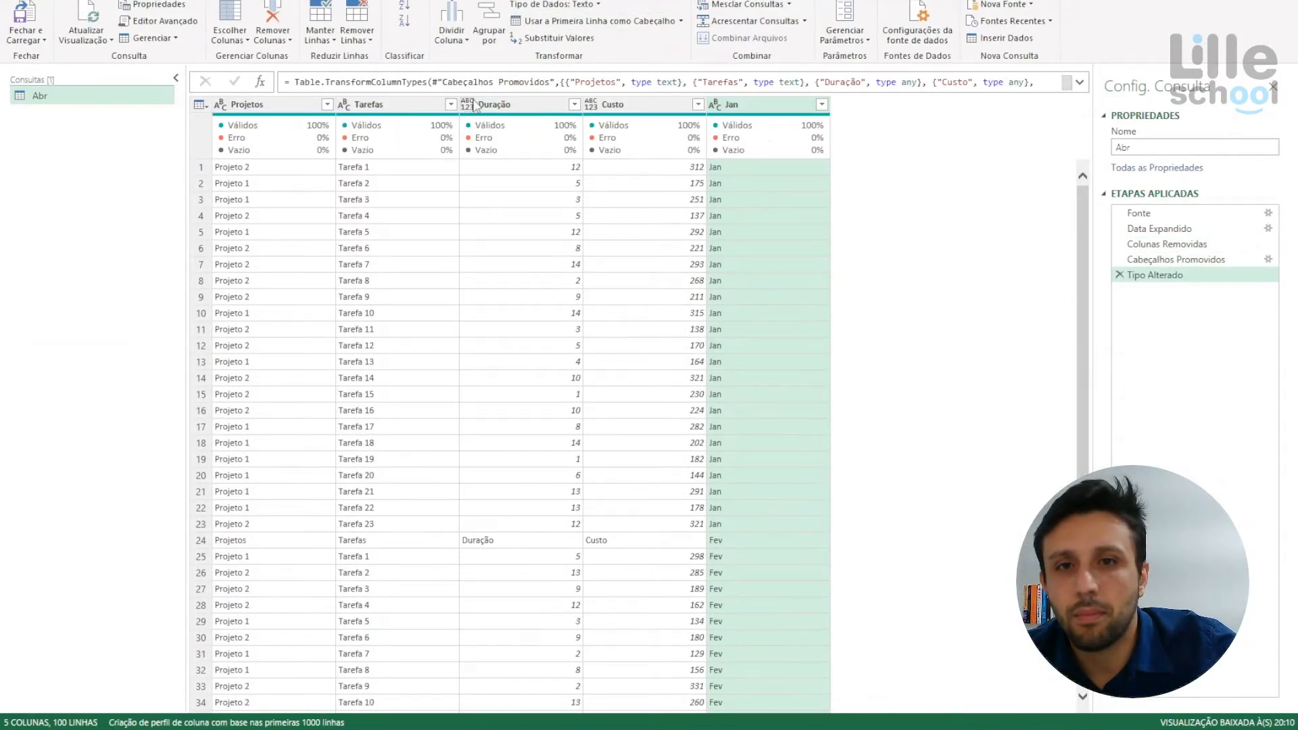
scroll(472, 541, down, 5)
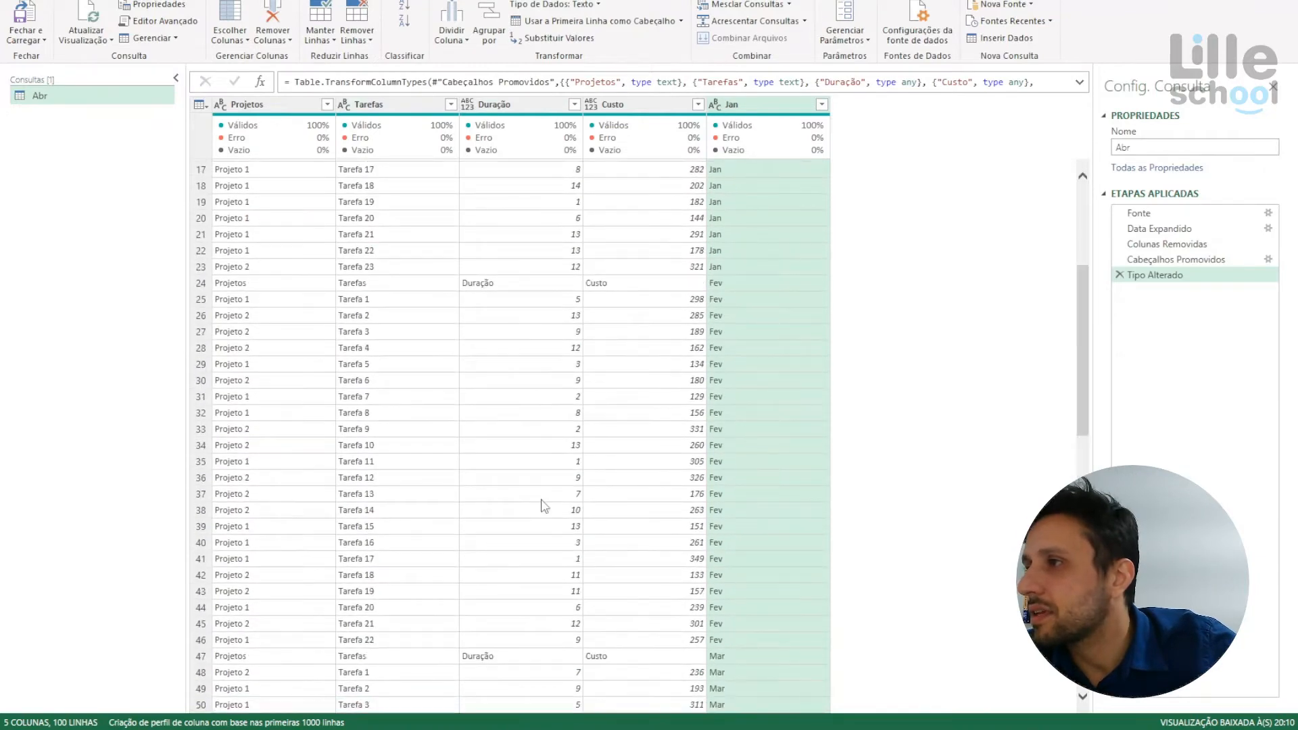
scroll(545, 505, up, 5)
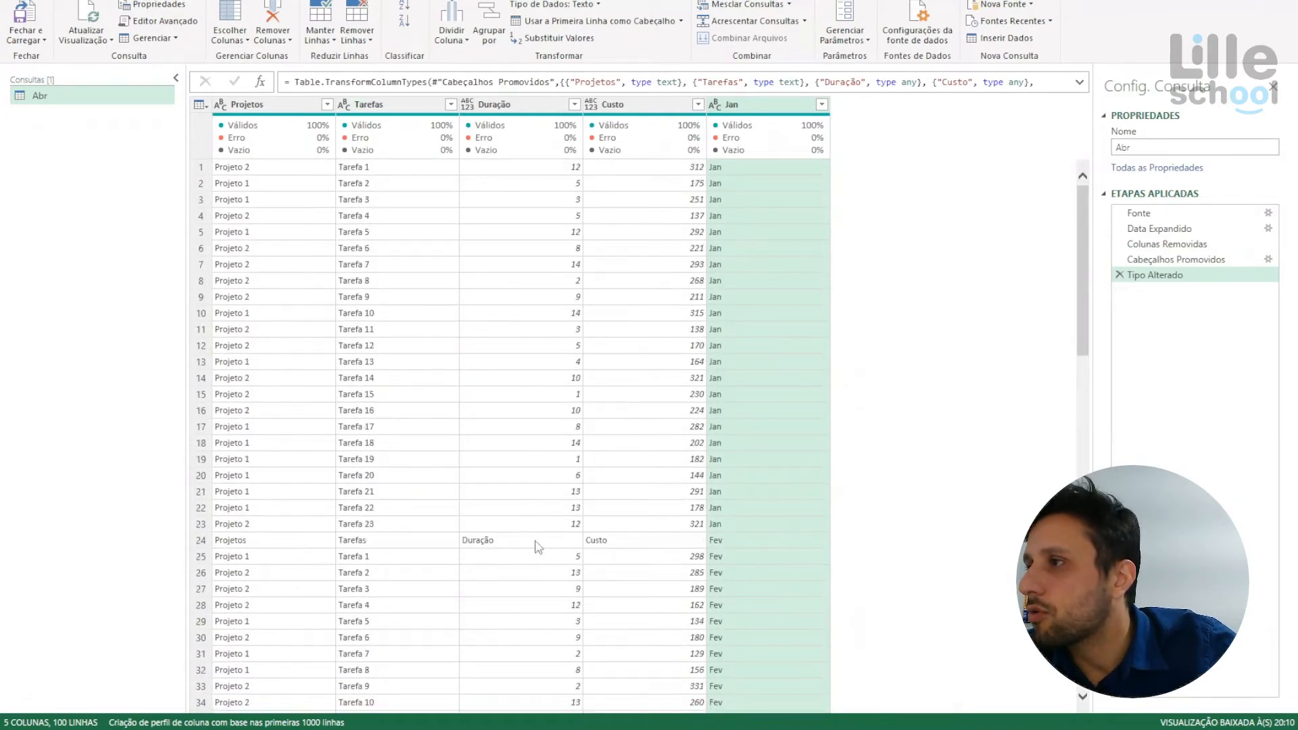
scroll(539, 546, down, 20)
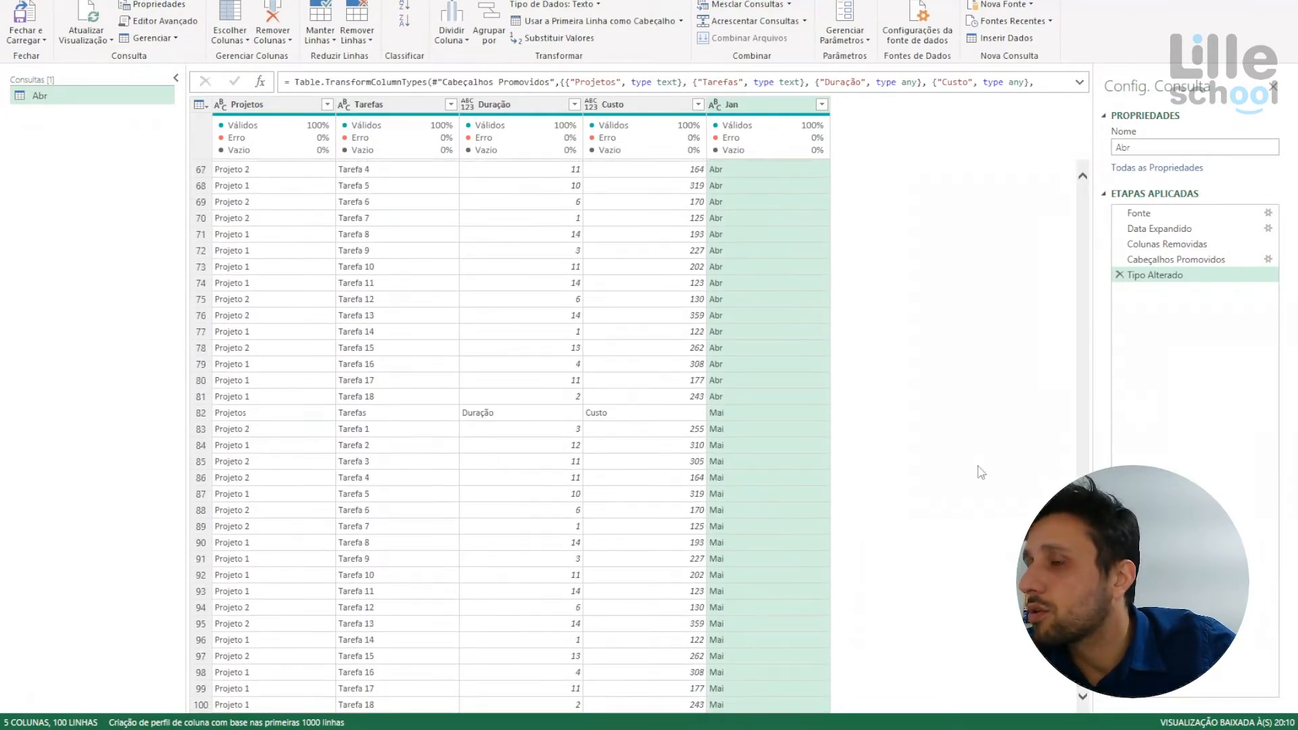
scroll(592, 414, up, 20)
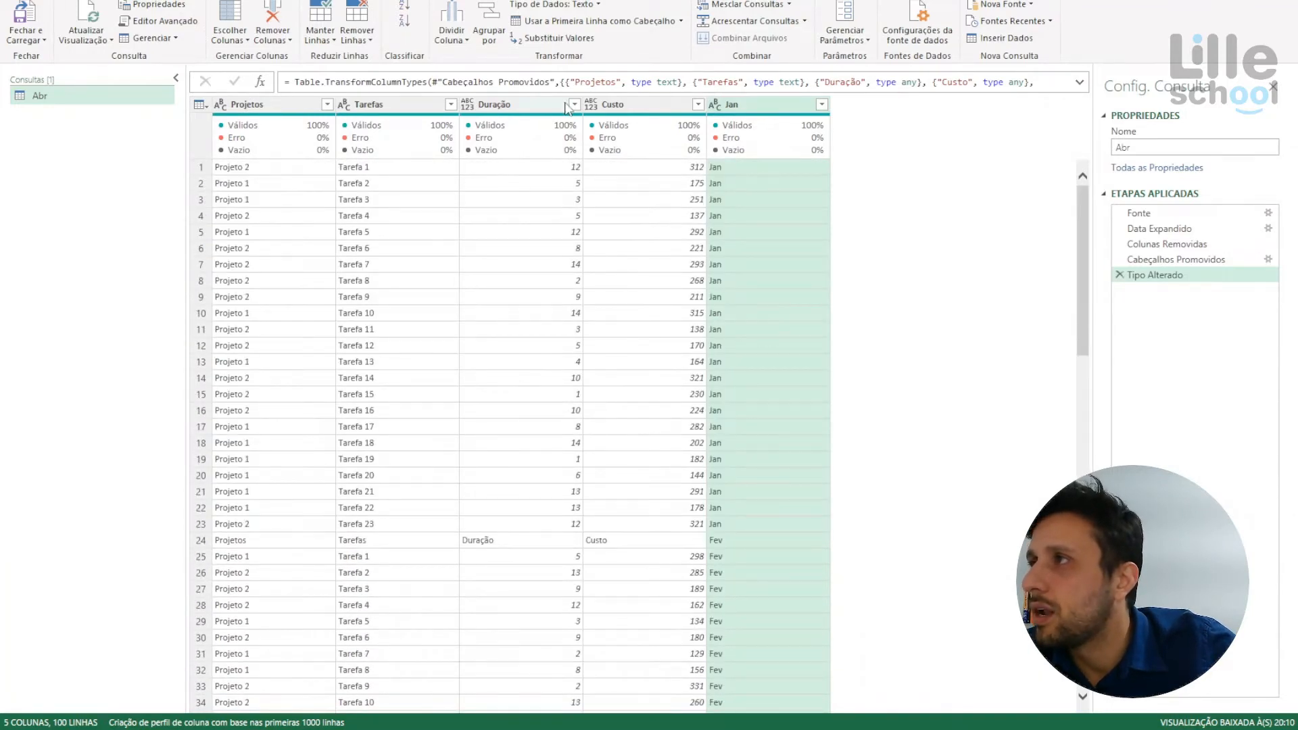
- Filter the value Duração out of the Duração column and compare the rows before and after the filter step
click(575, 105)
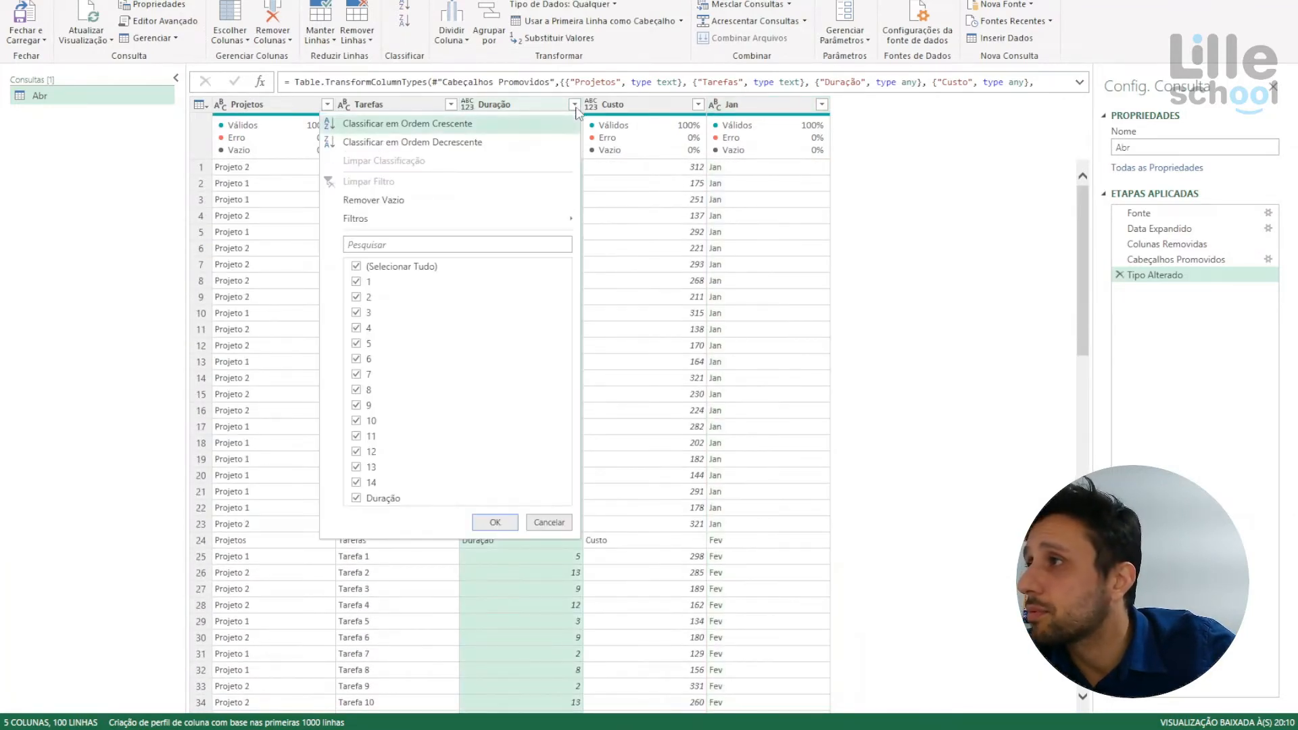
click(358, 499)
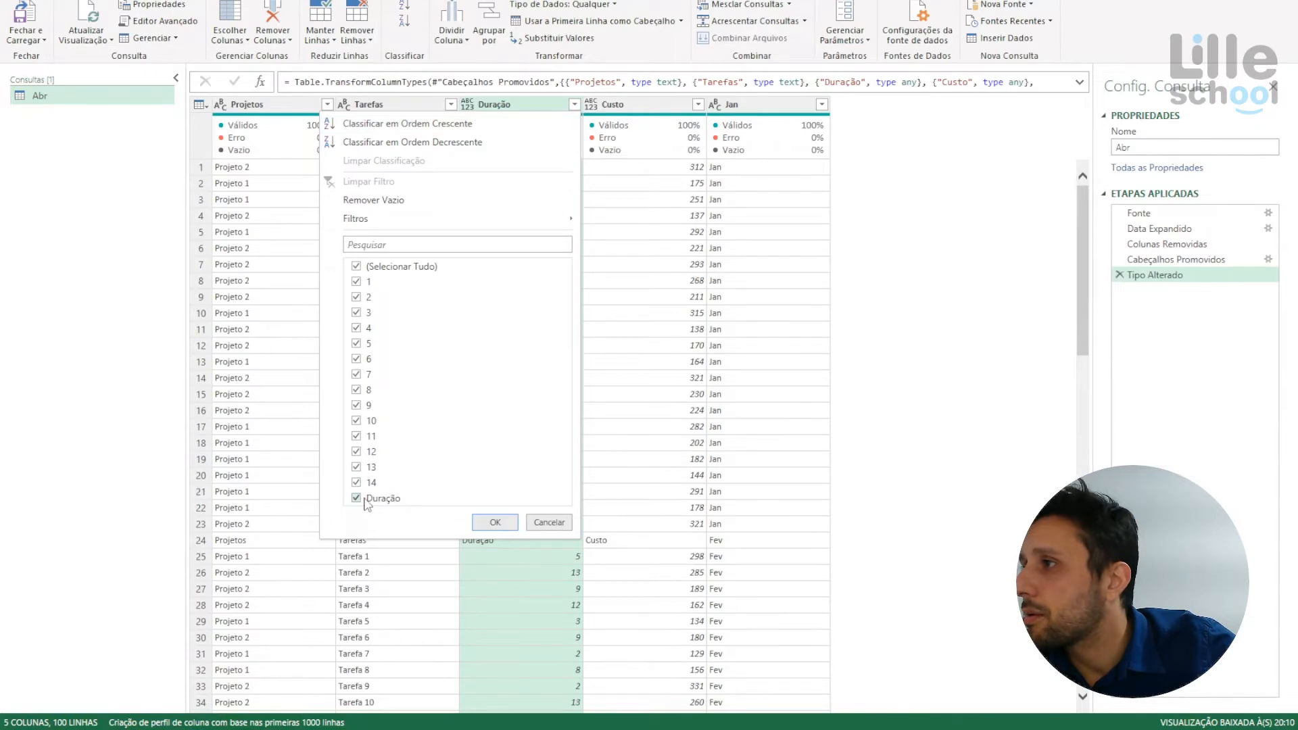
click(494, 523)
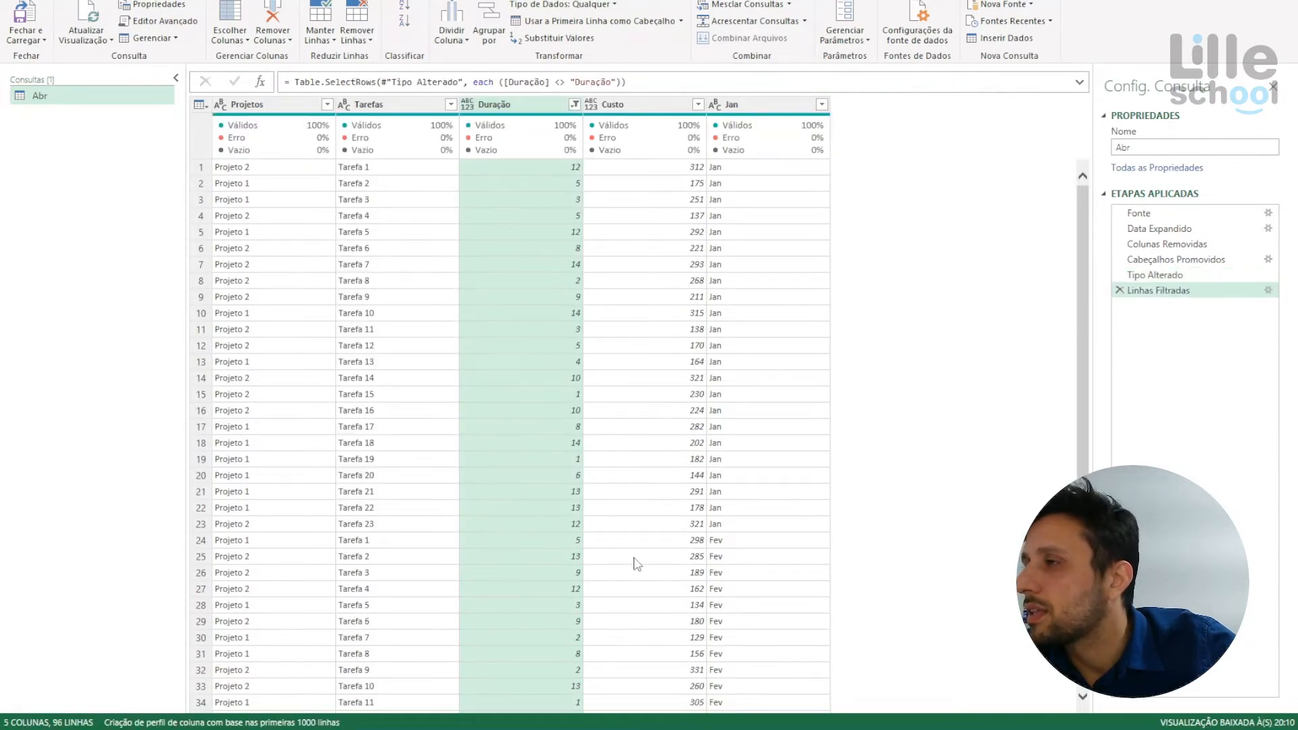
scroll(636, 561, down, 5)
scroll(636, 561, down, 15)
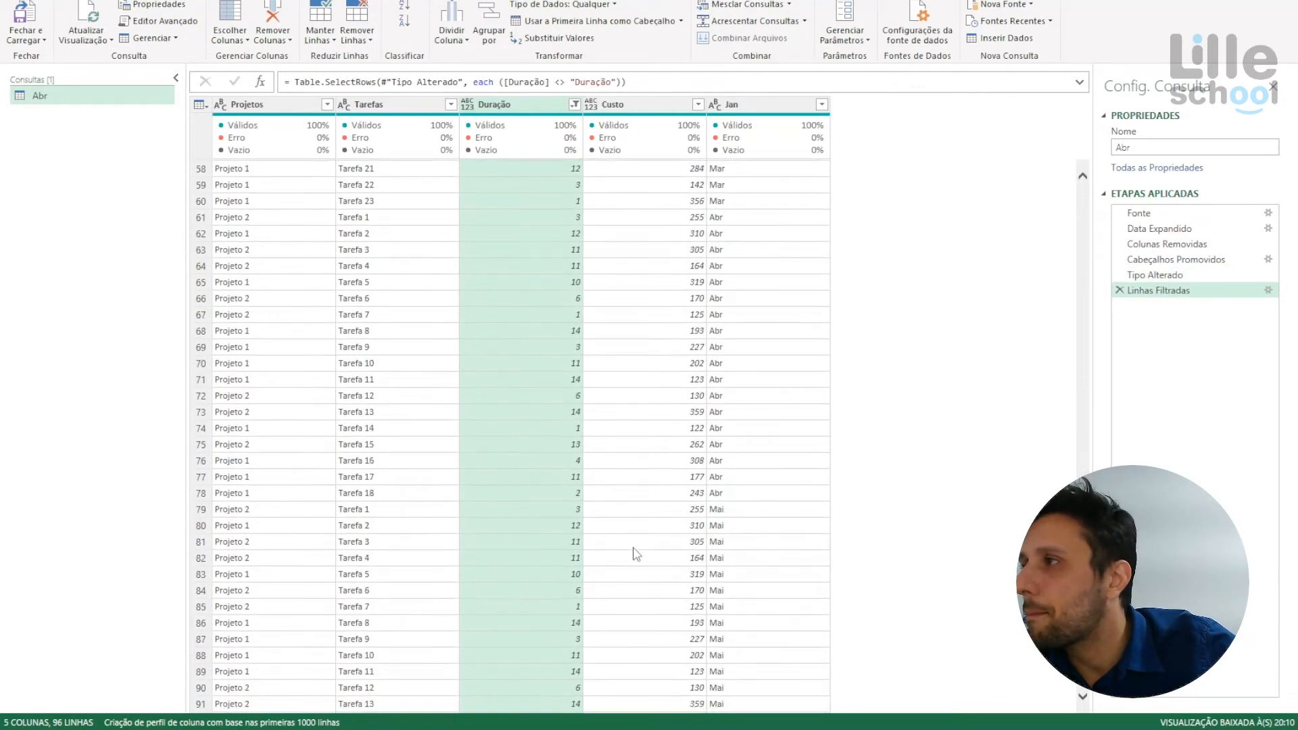
scroll(635, 559, up, 20)
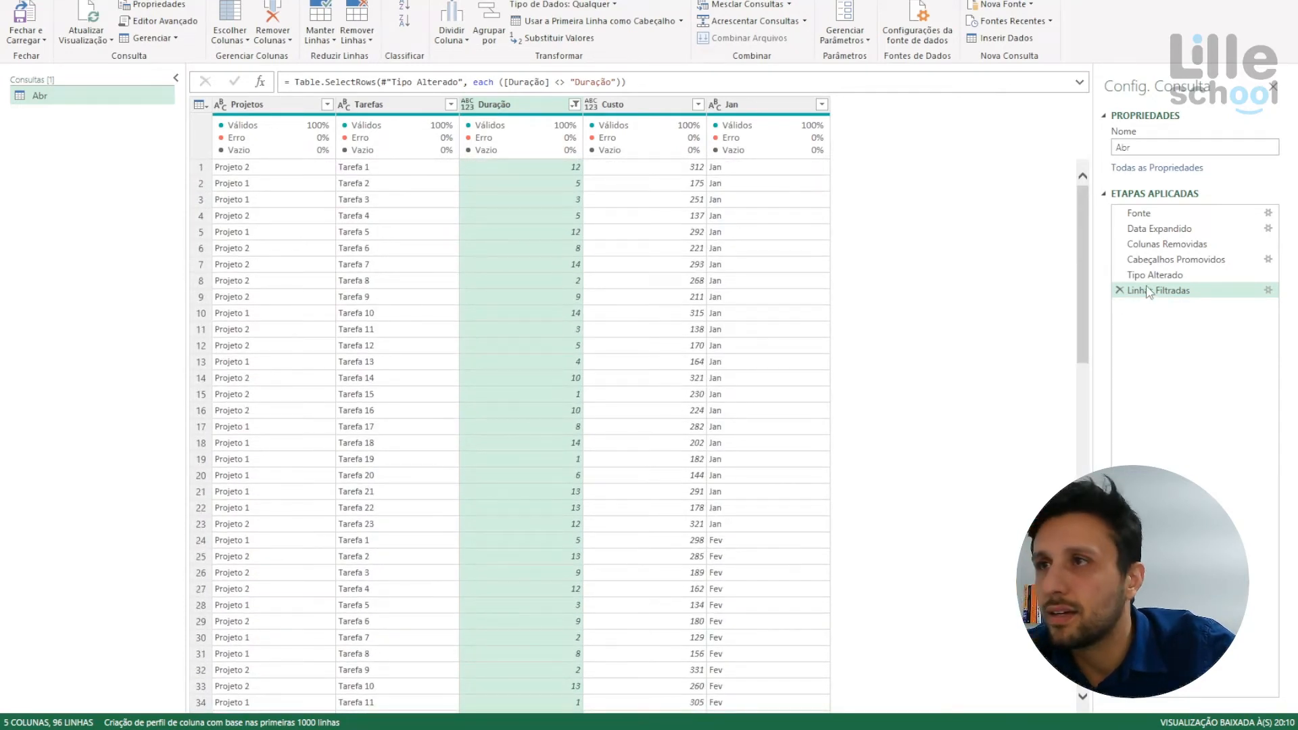
click(1145, 277)
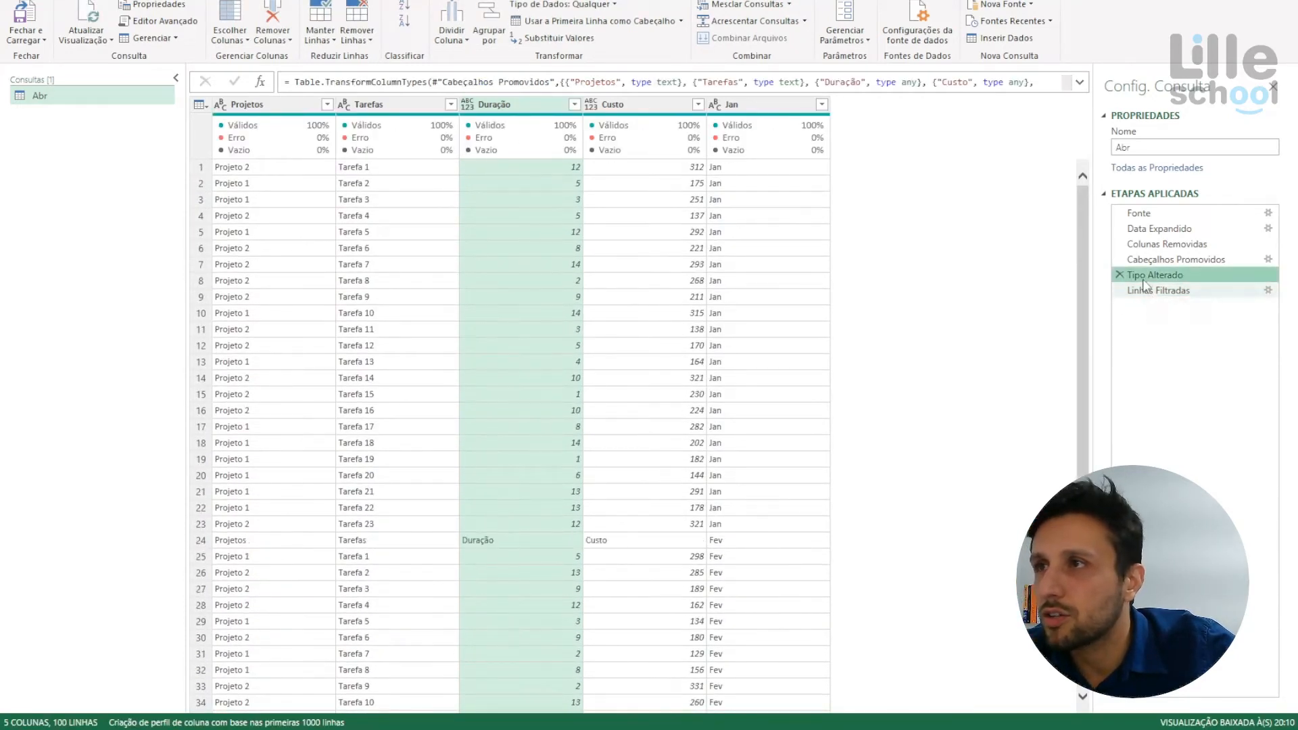
click(1145, 292)
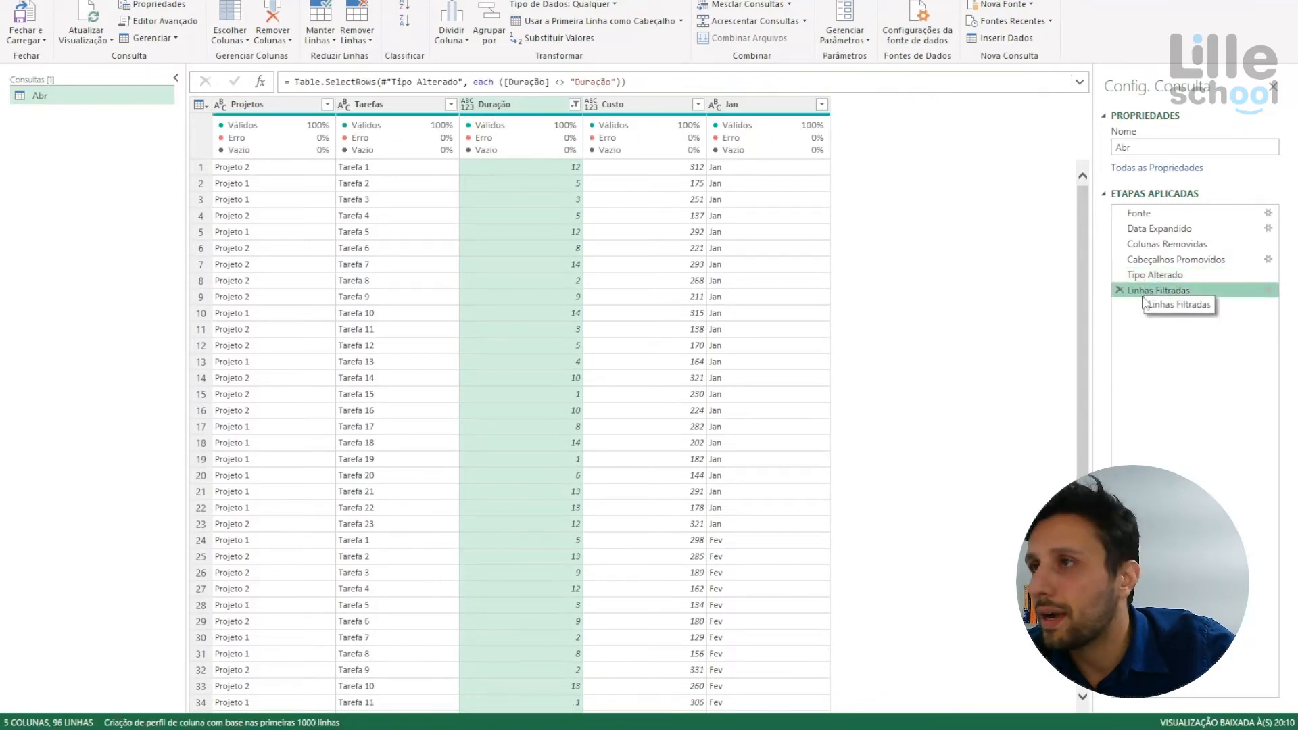
scroll(427, 364, down, 5)
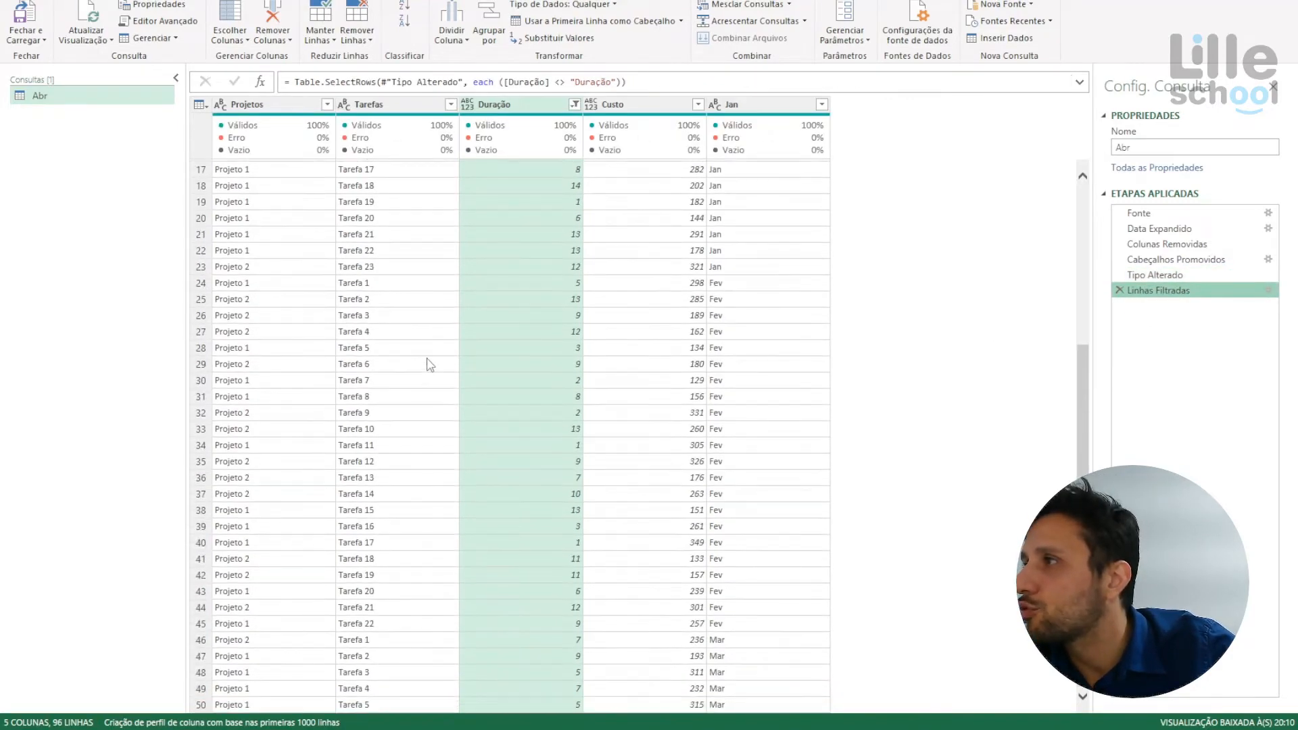
scroll(426, 364, down, 15)
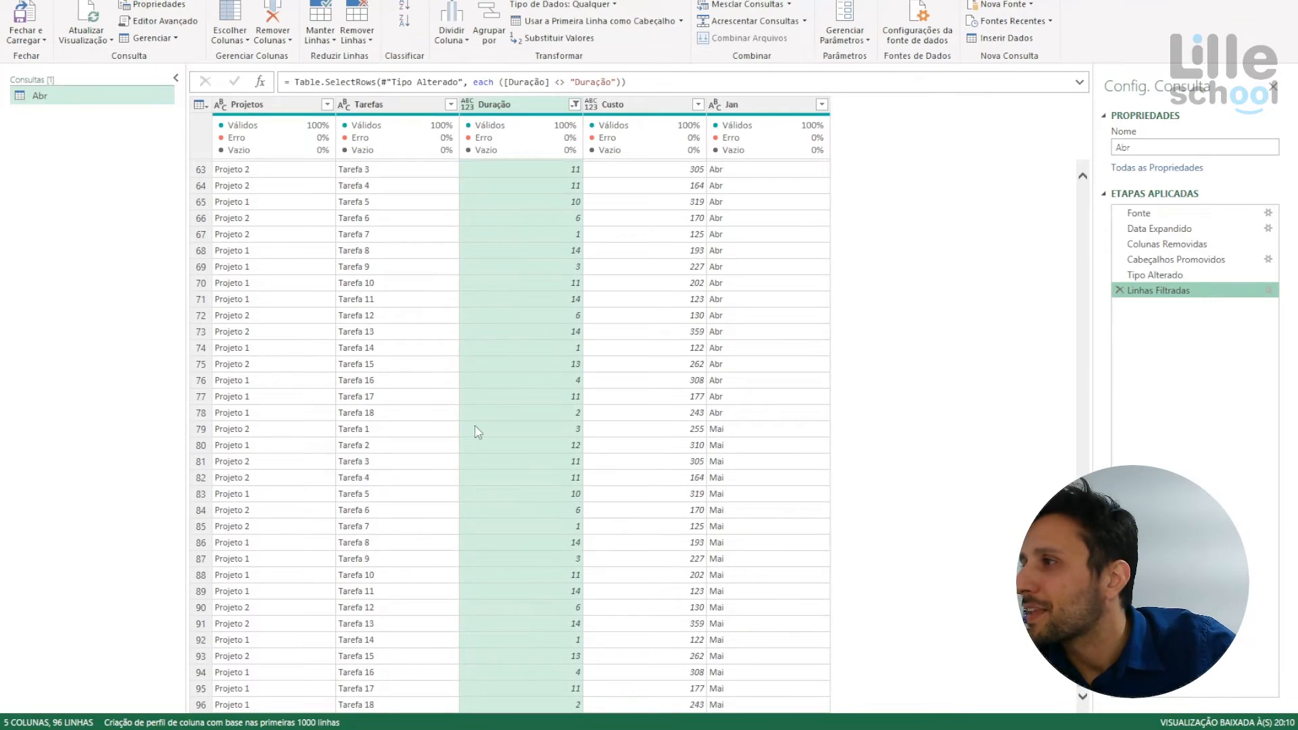
scroll(478, 433, up, 20)
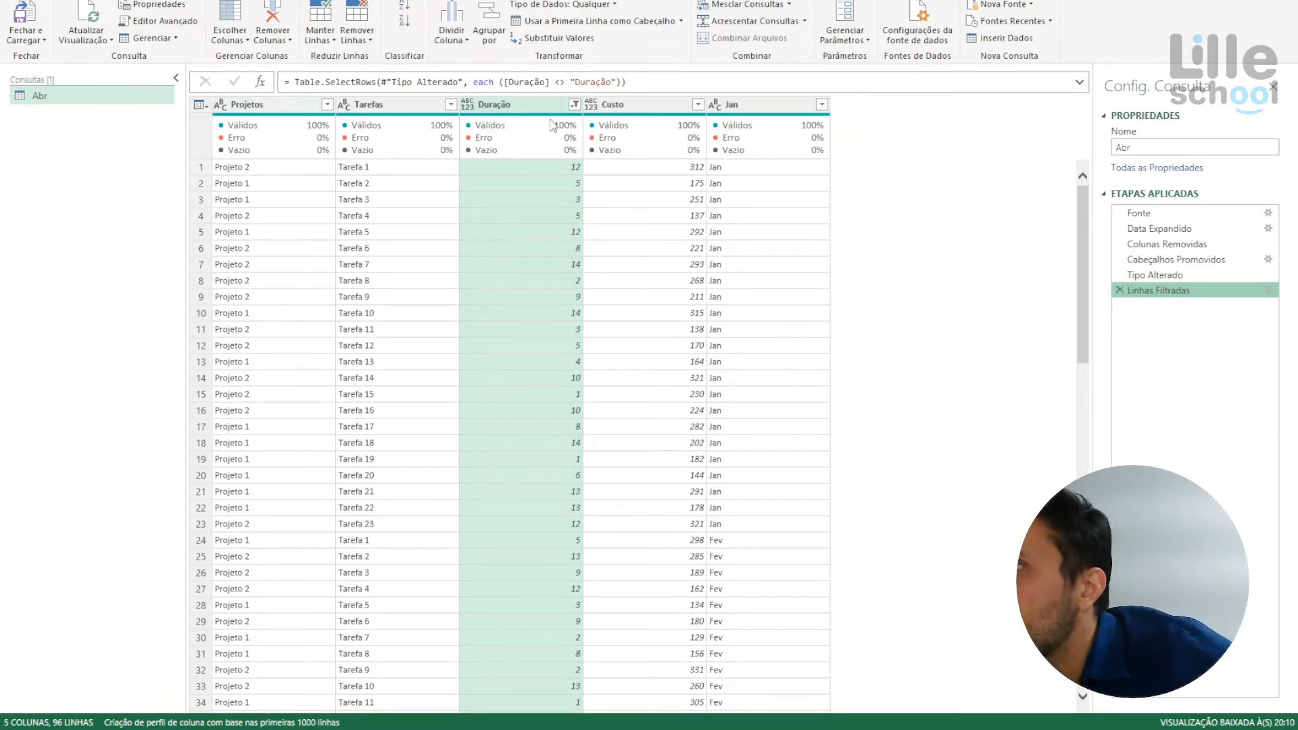
- Set the data type of the Duração and Custo columns to Número Inteiro
click(467, 105)
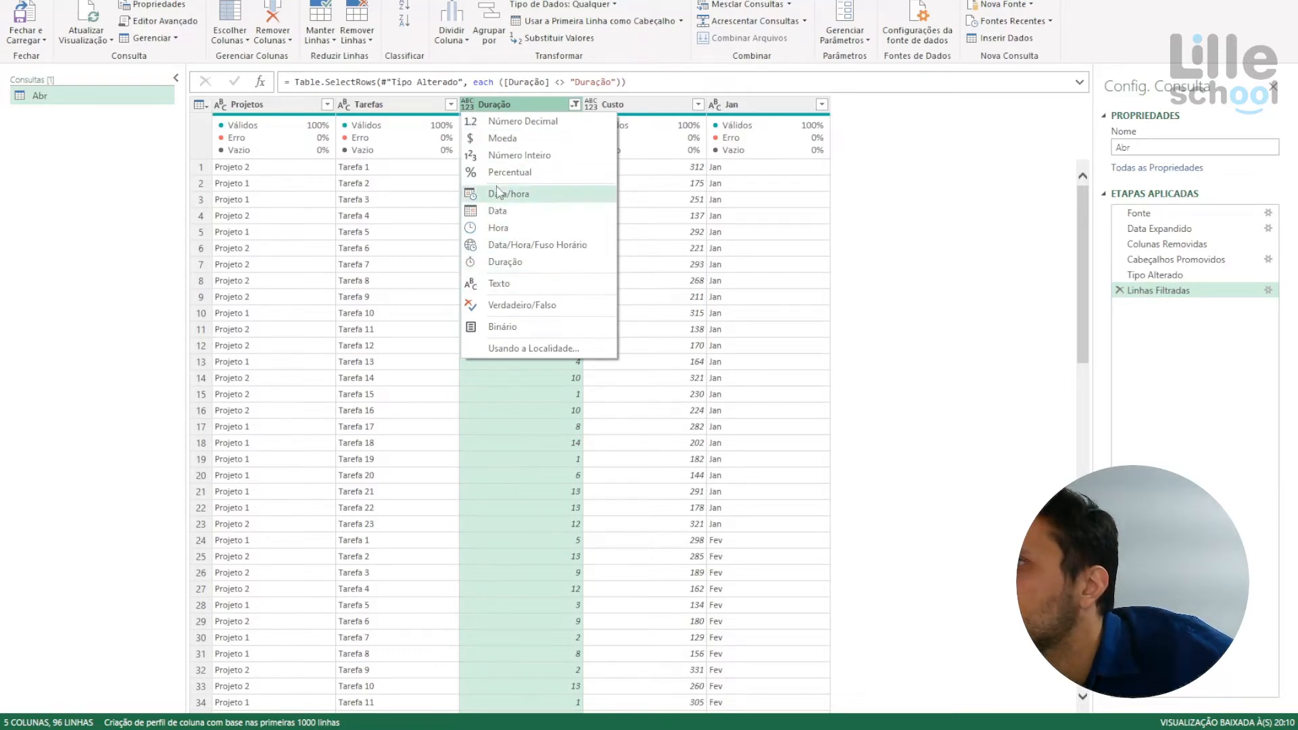
click(519, 155)
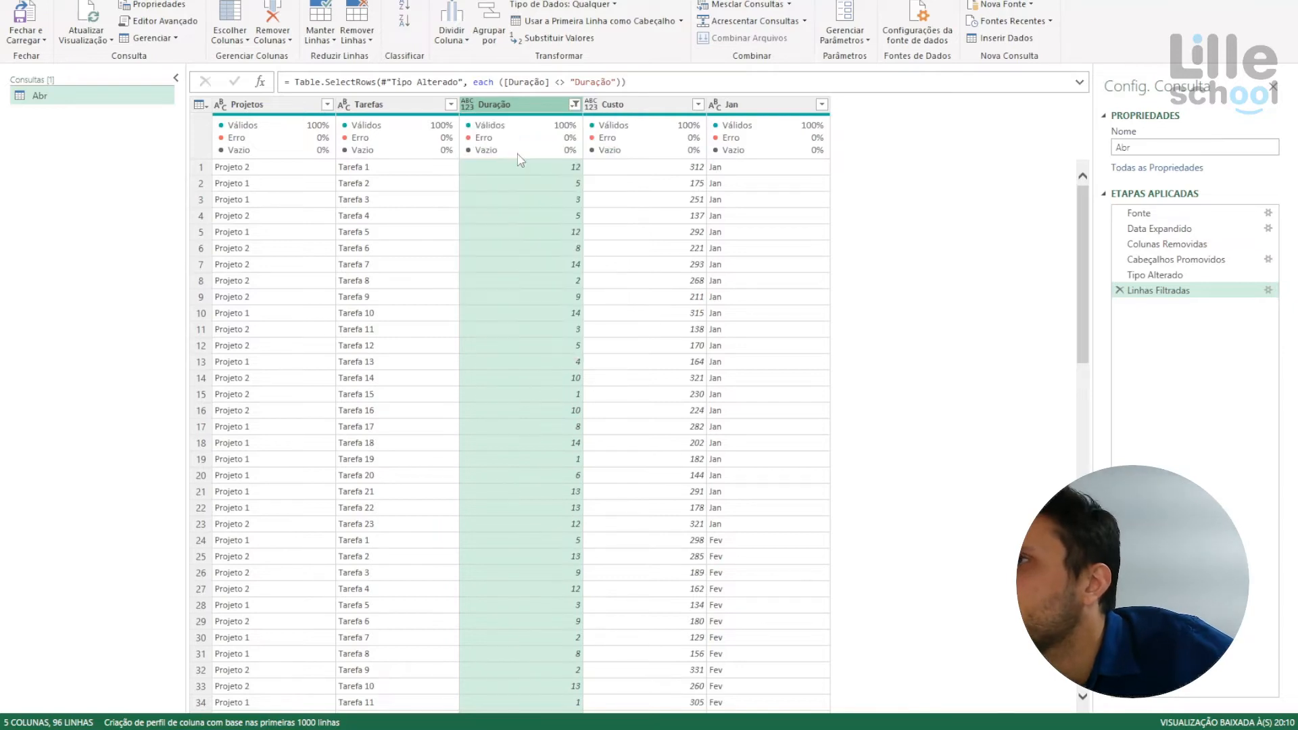
click(592, 104)
click(616, 156)
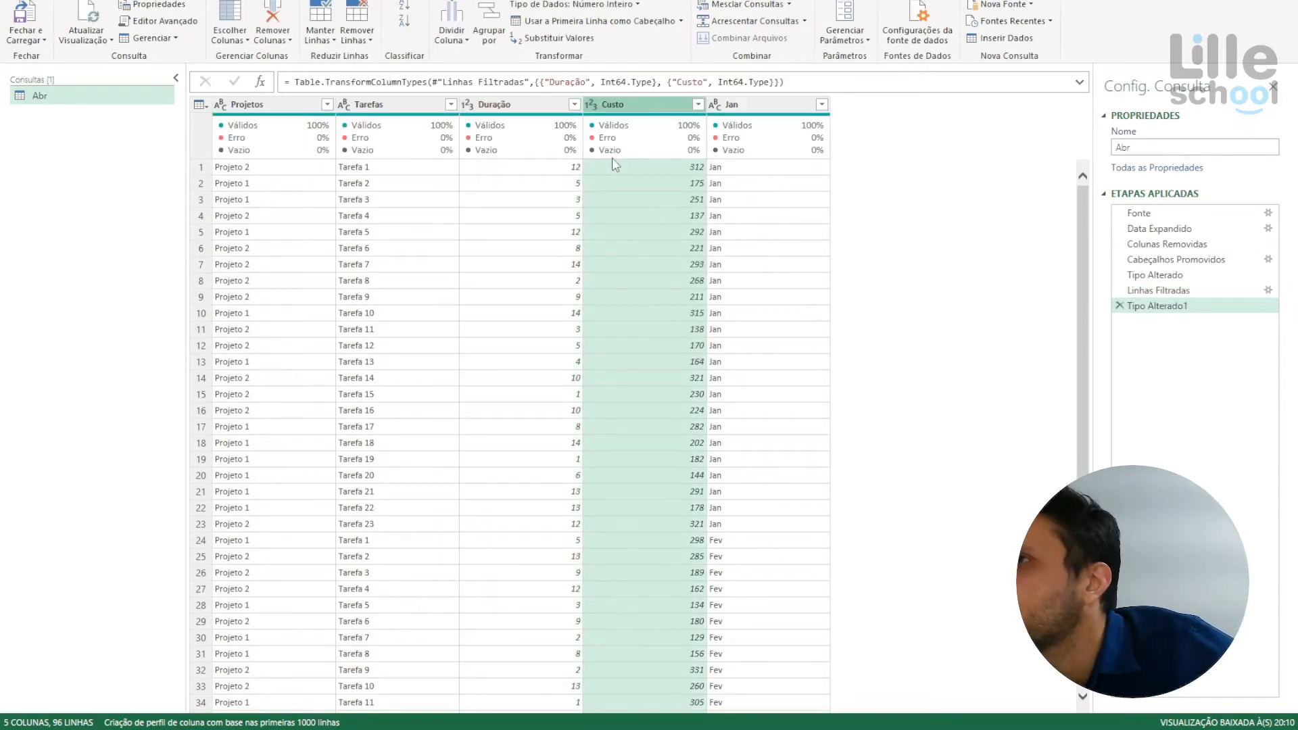
- Change the Custo column's data type to Moeda, replacing the current conversion, and check the rows
click(592, 104)
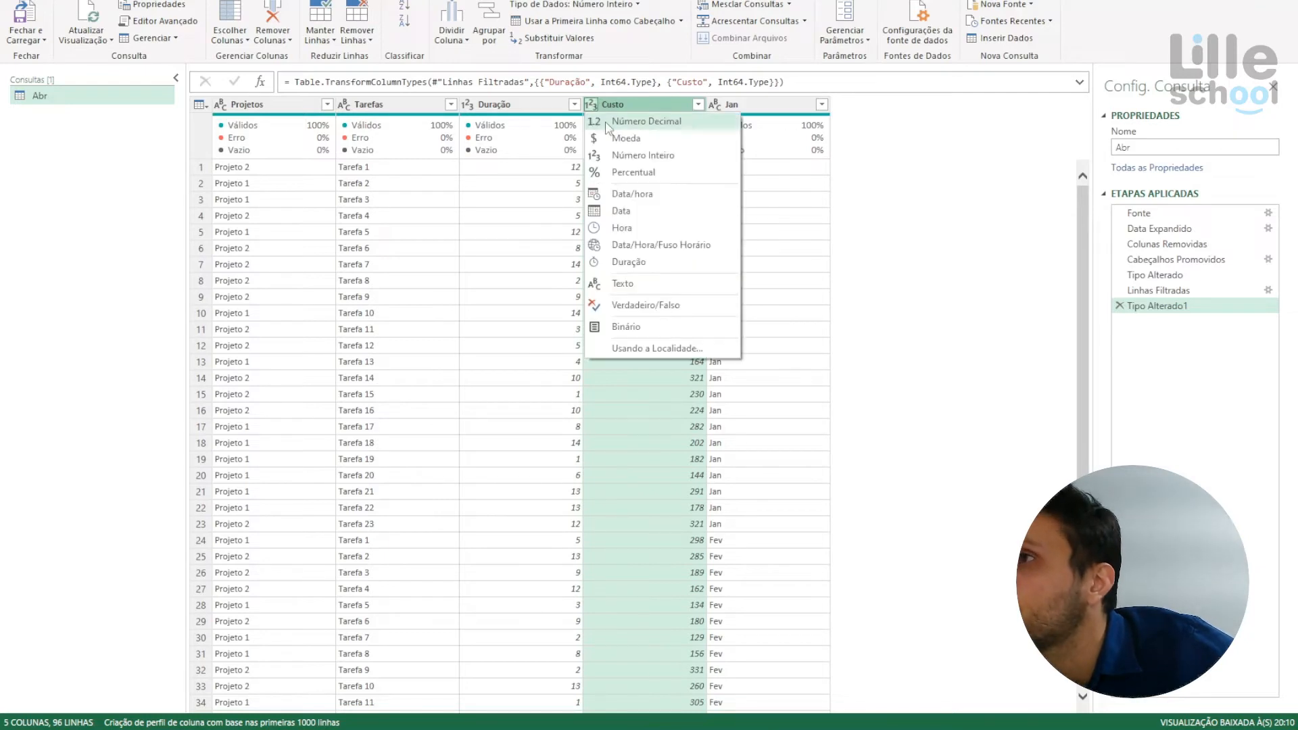
click(616, 140)
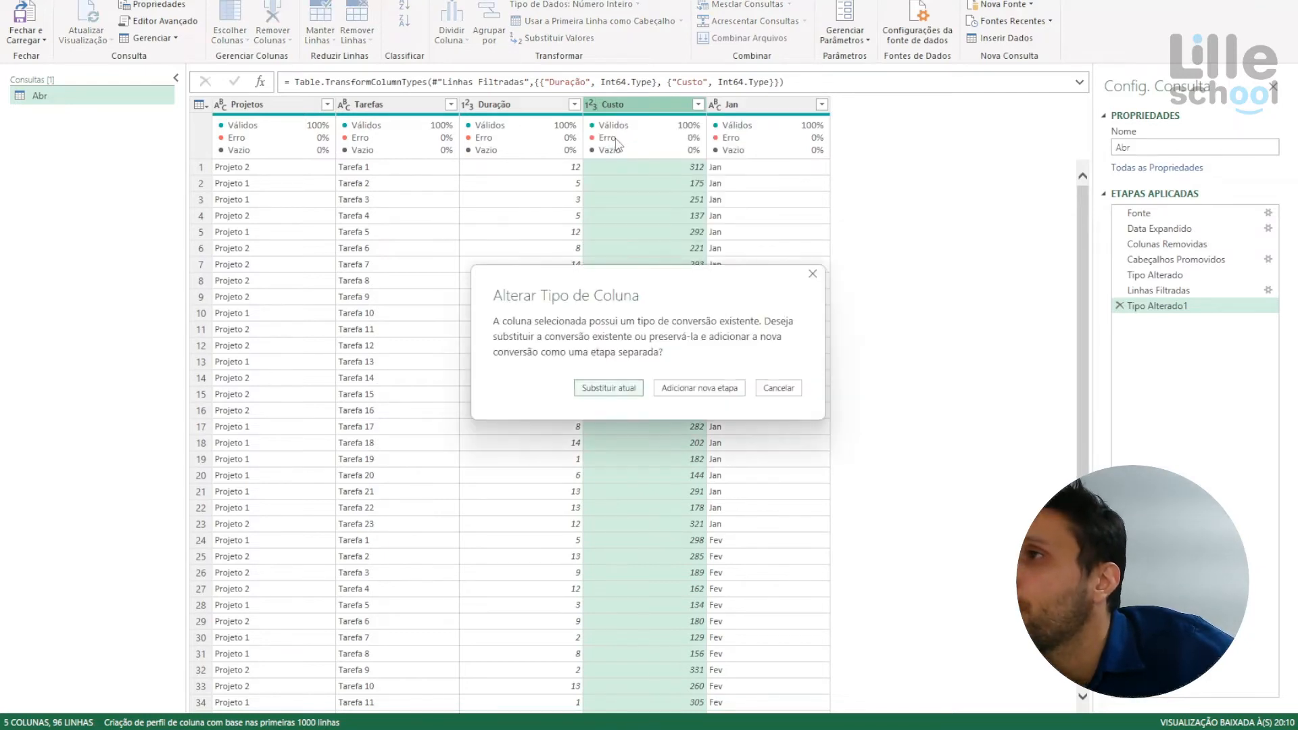
click(609, 392)
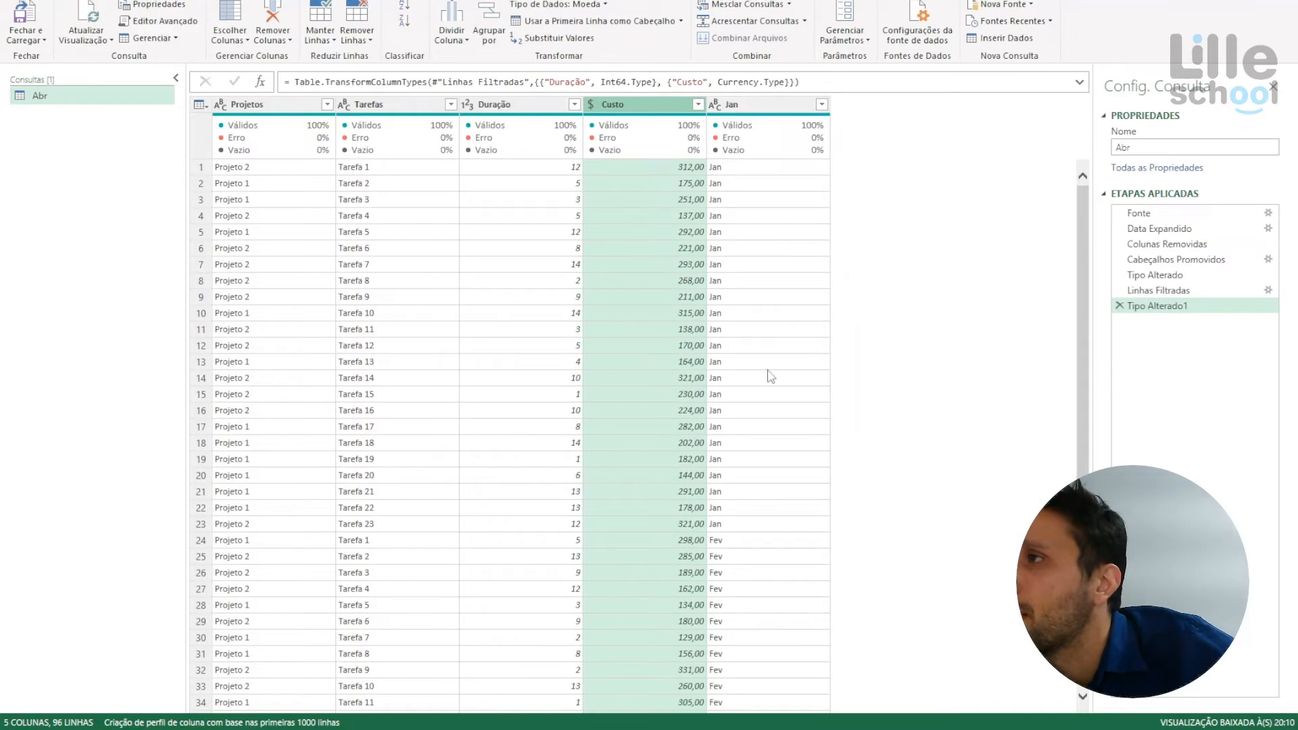
scroll(406, 257, down, 20)
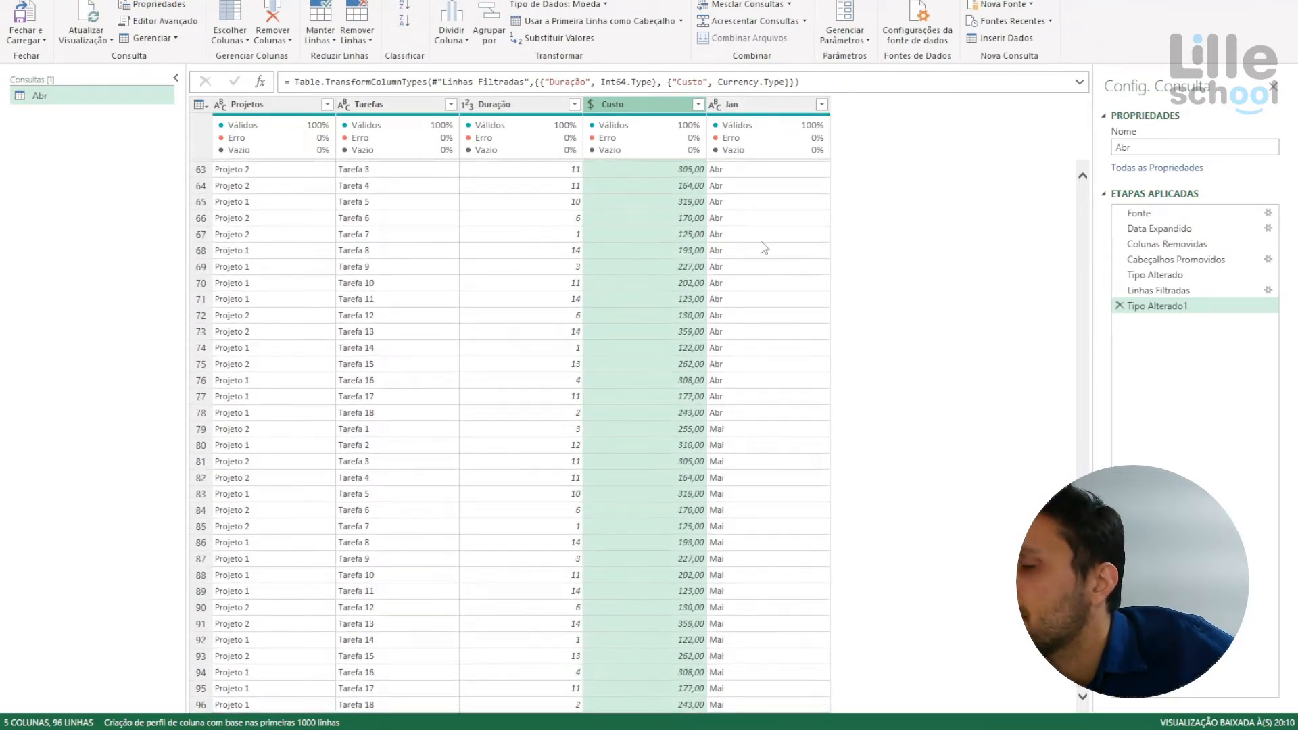
scroll(778, 469, up, 20)
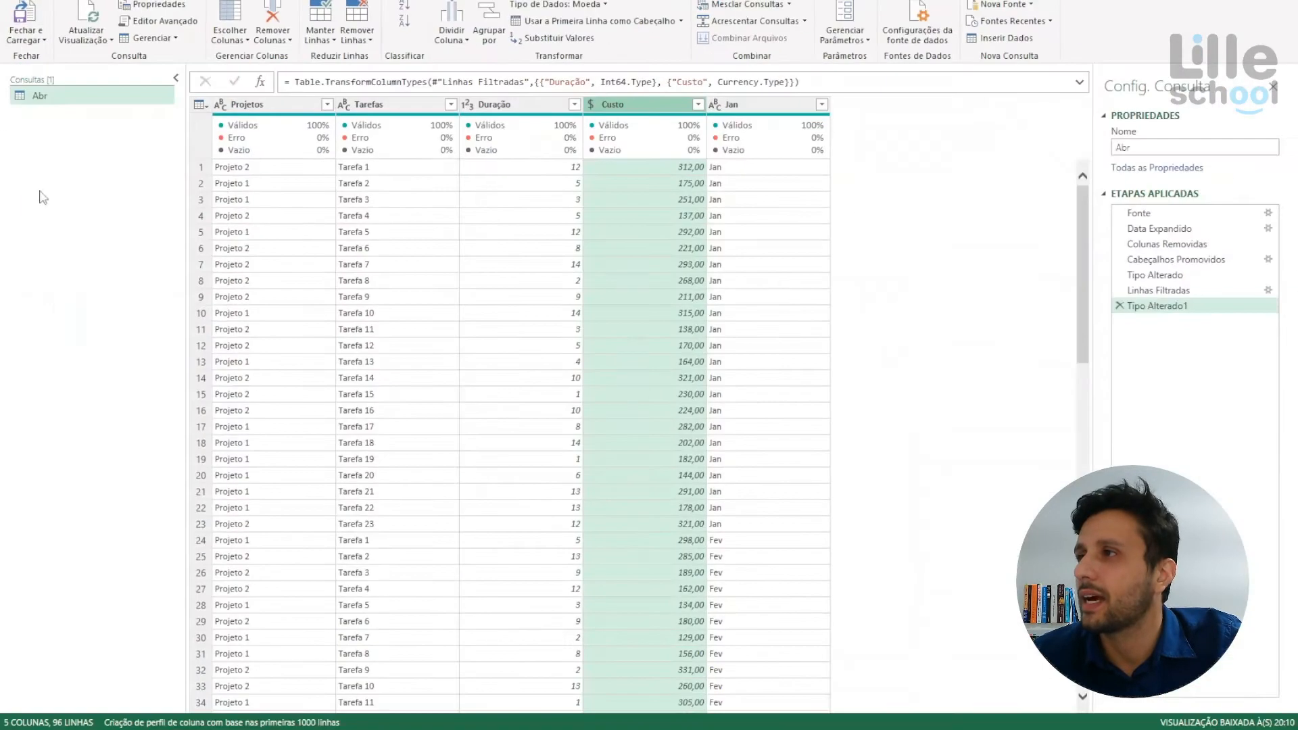
- Close the query editor, load the query into a worksheet table, and check its rows from Jan through Mai
scroll(426, 311, down, 9)
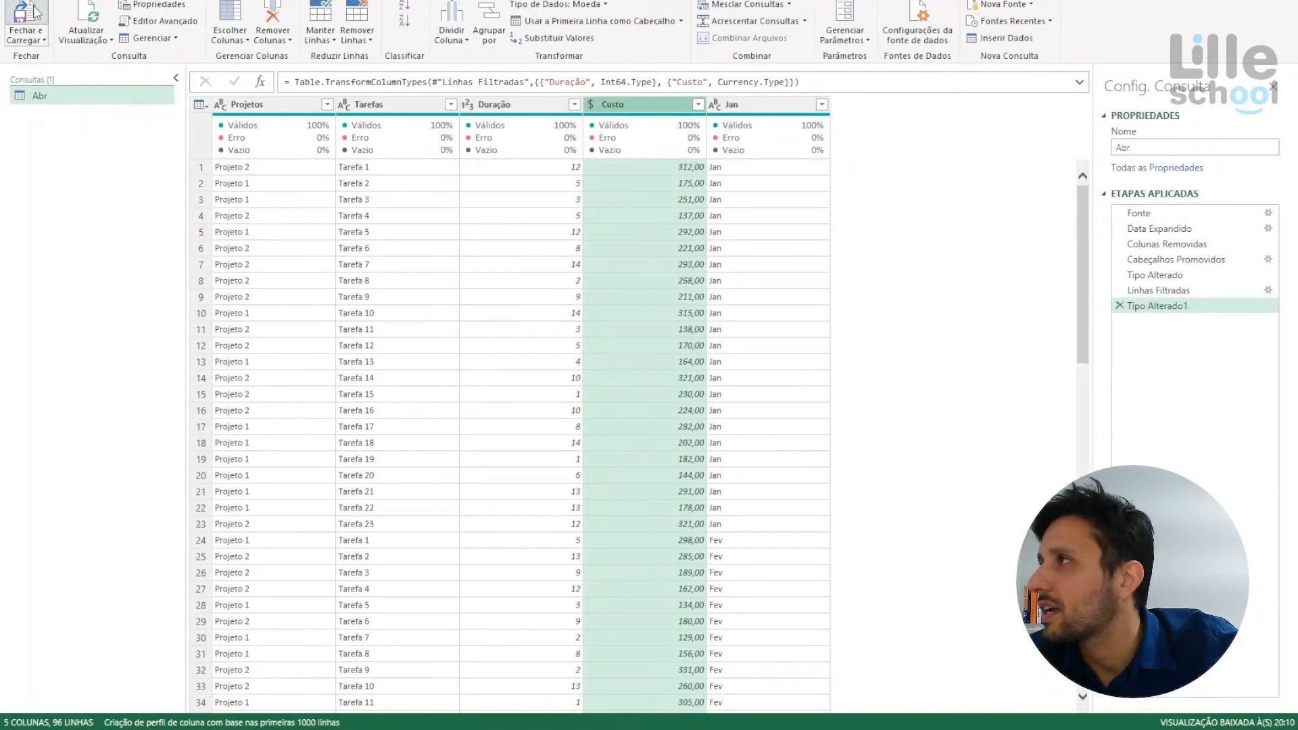
click(25, 27)
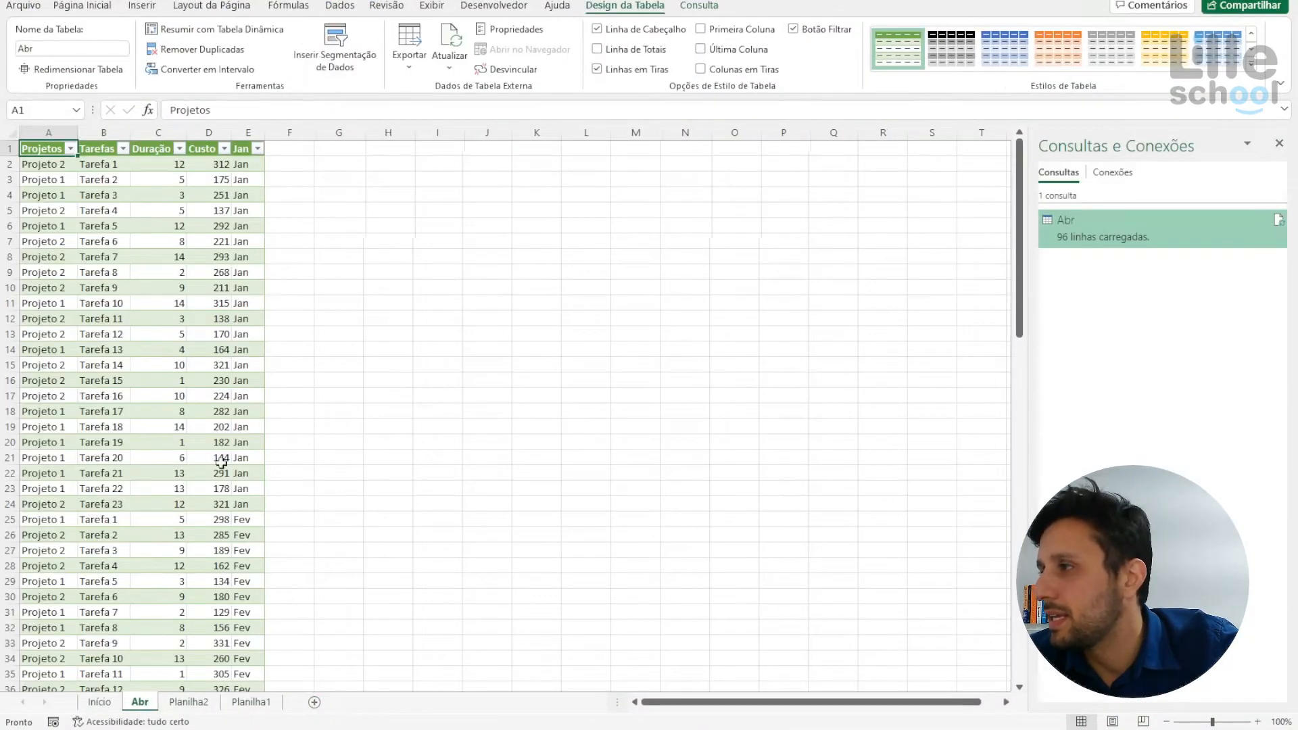
scroll(219, 489, down, 15)
scroll(218, 489, up, 15)
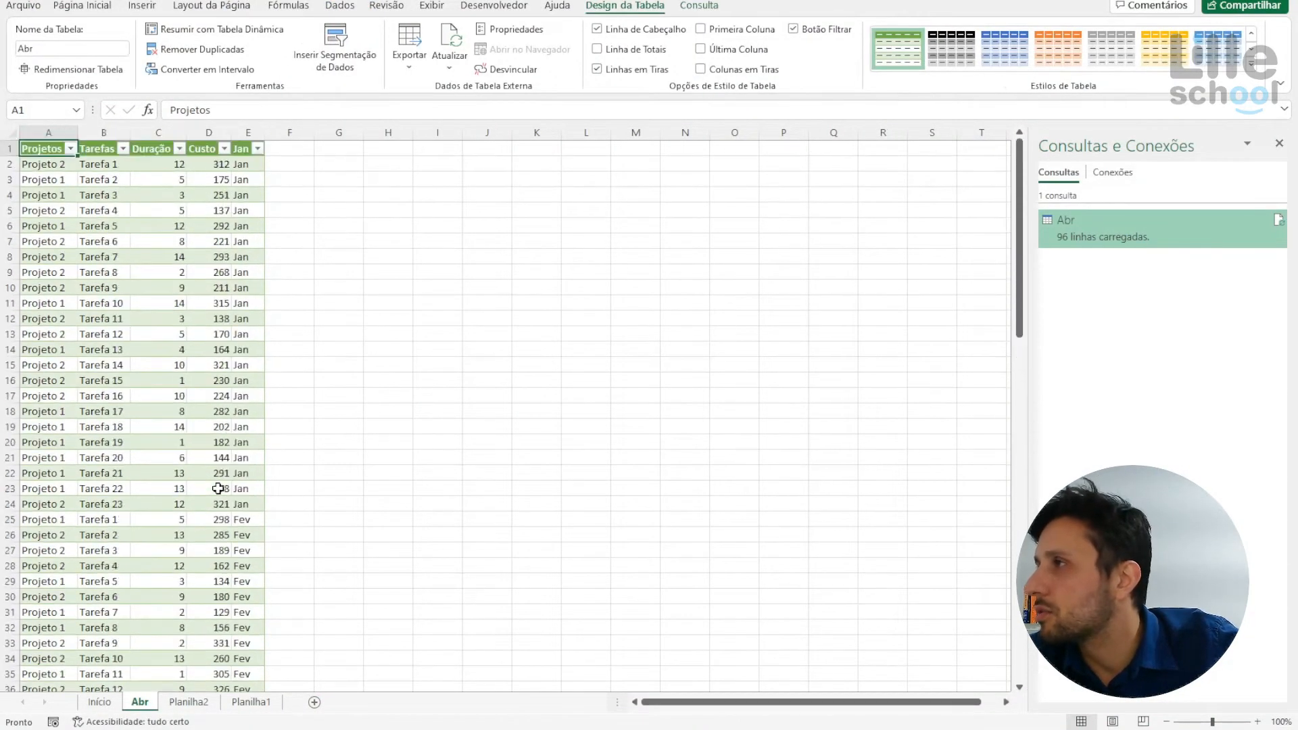
scroll(205, 275, down, 20)
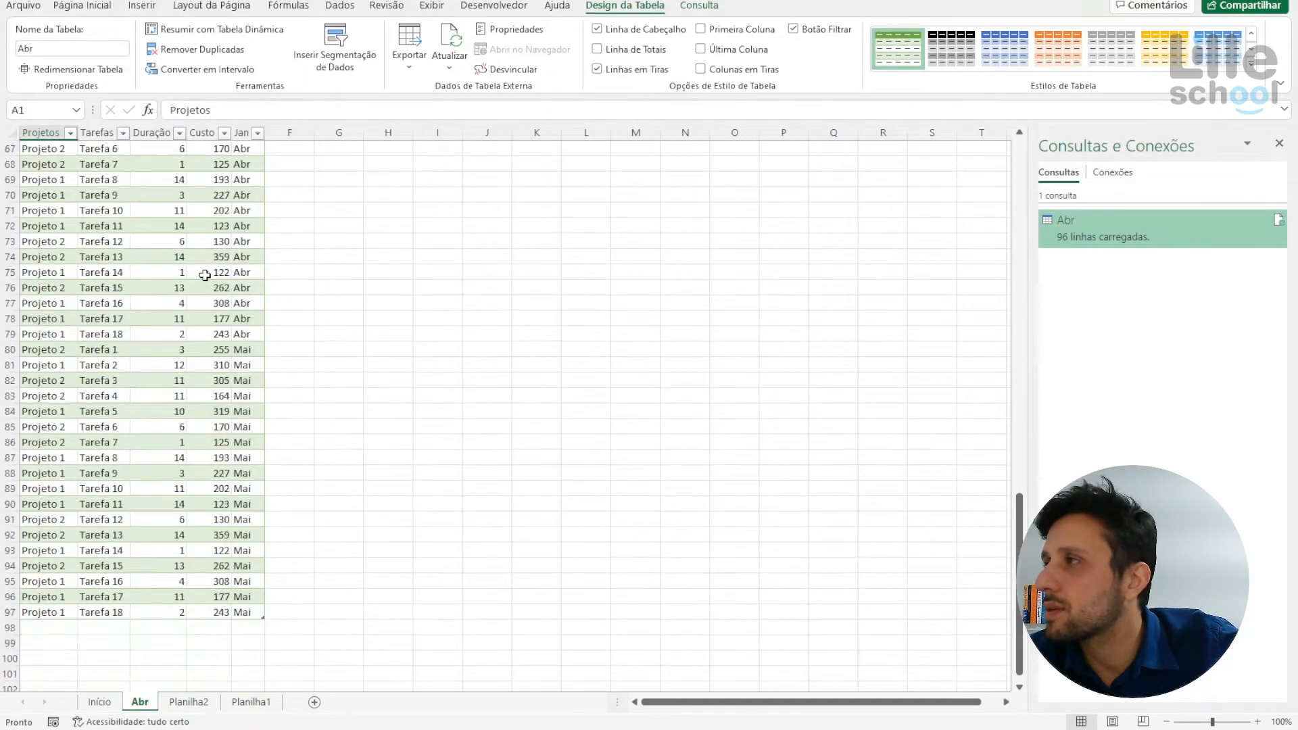
scroll(205, 276, up, 20)
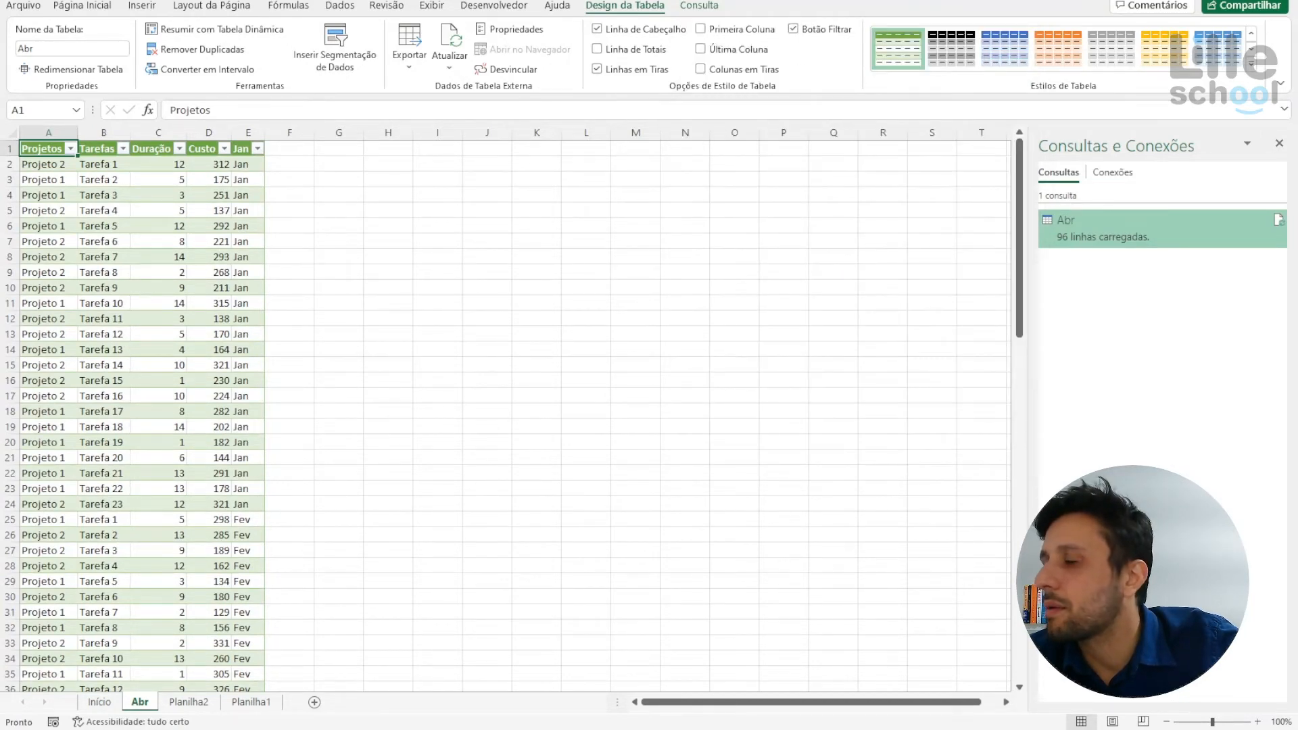
scroll(244, 483, down, 20)
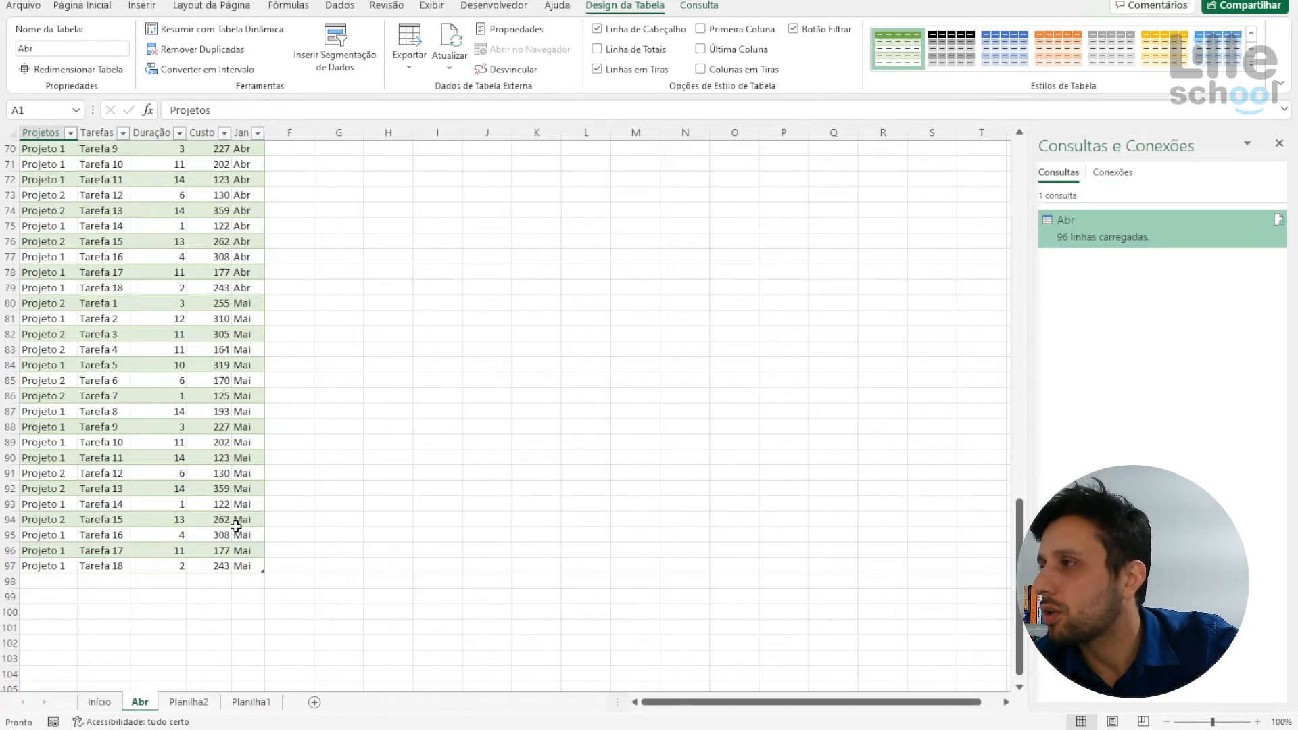
scroll(234, 562, up, 20)
scroll(238, 492, up, 3)
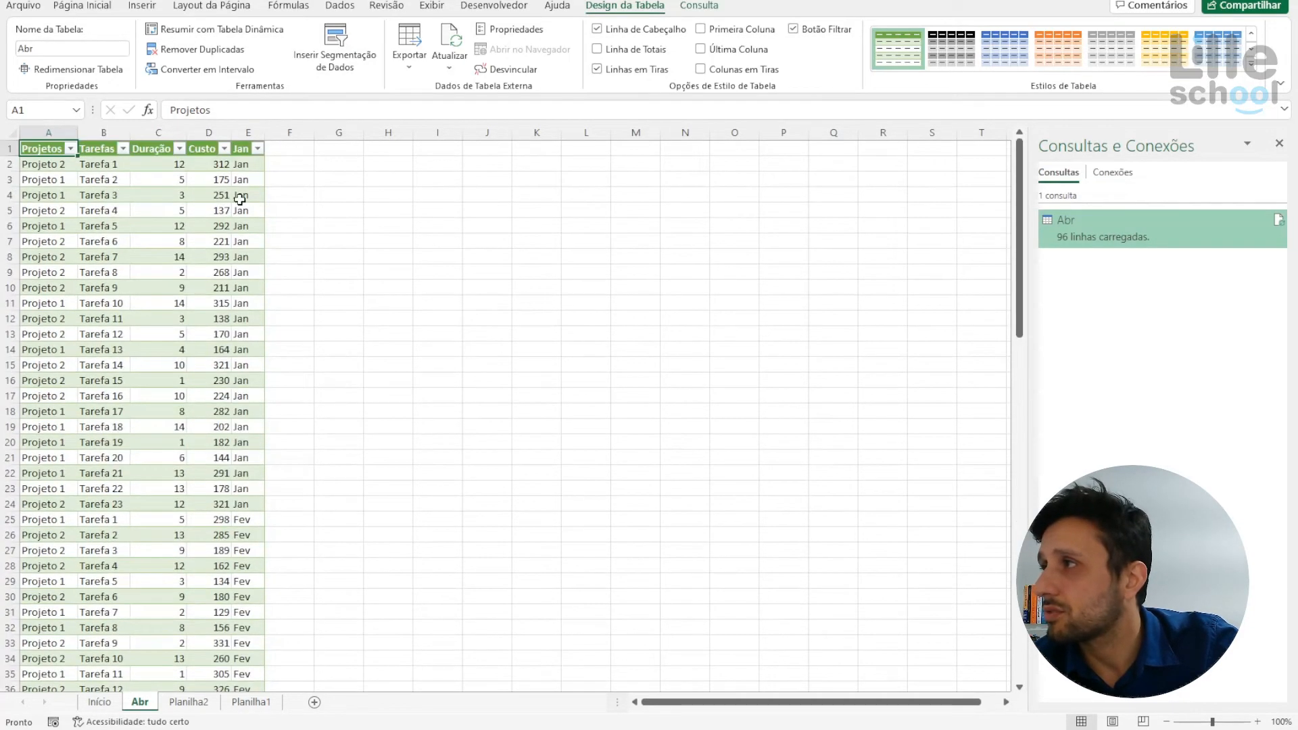
click(241, 196)
scroll(264, 281, down, 15)
scroll(274, 473, down, 10)
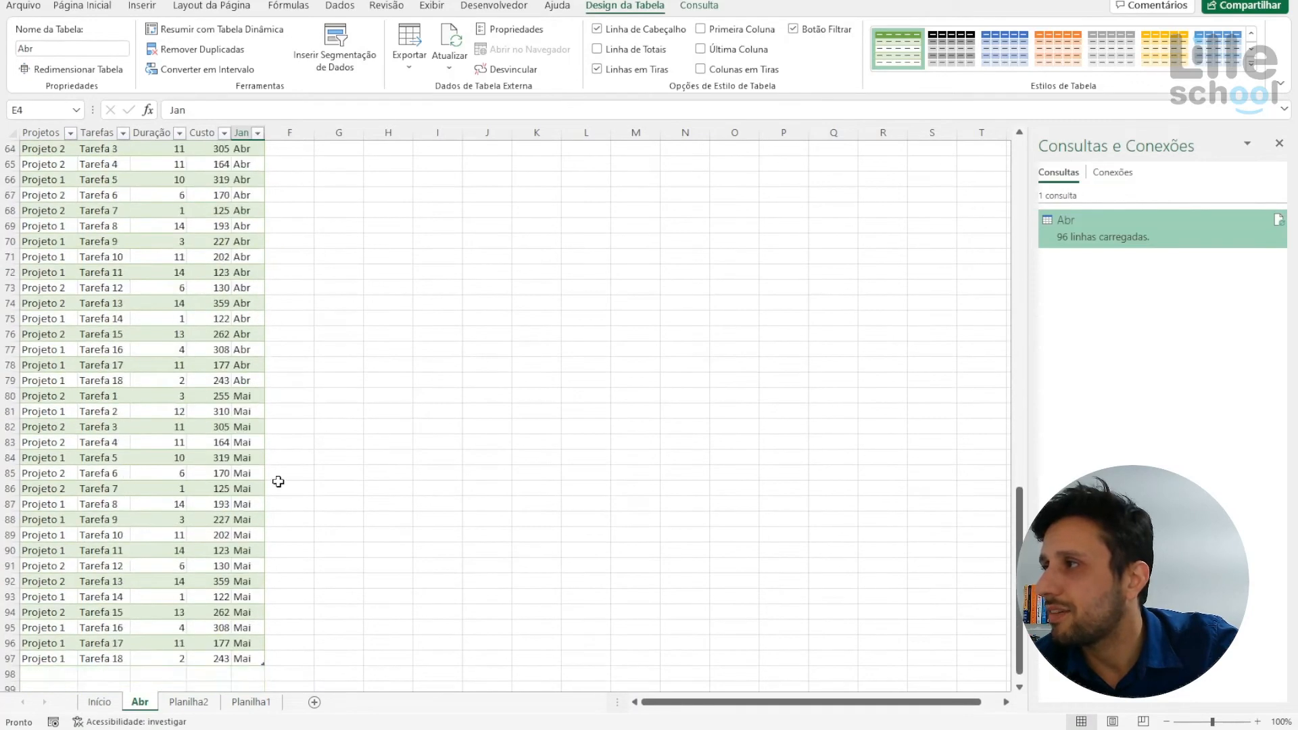
- Open the Modelo_v0 workbook from its folder in File Explorer and activate the Mai sheet for editing
scroll(252, 413, up, 18)
scroll(271, 436, up, 1)
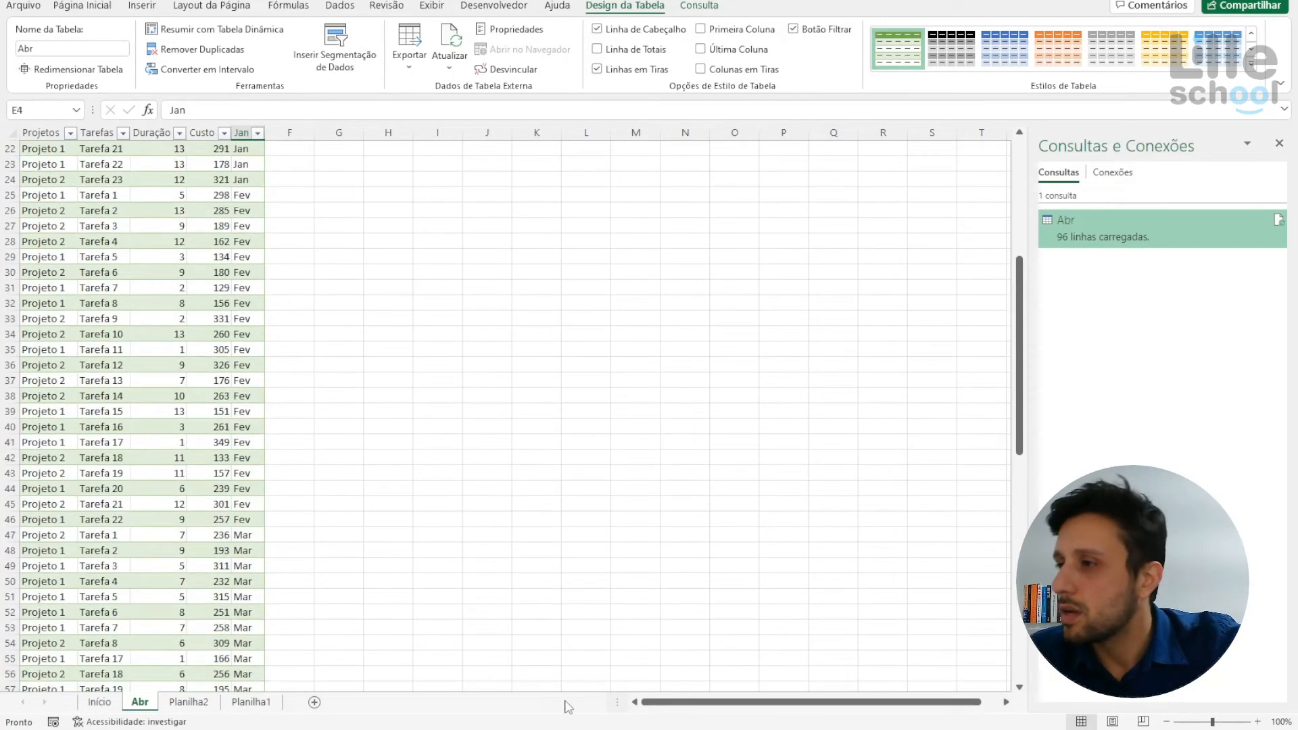
click(538, 667)
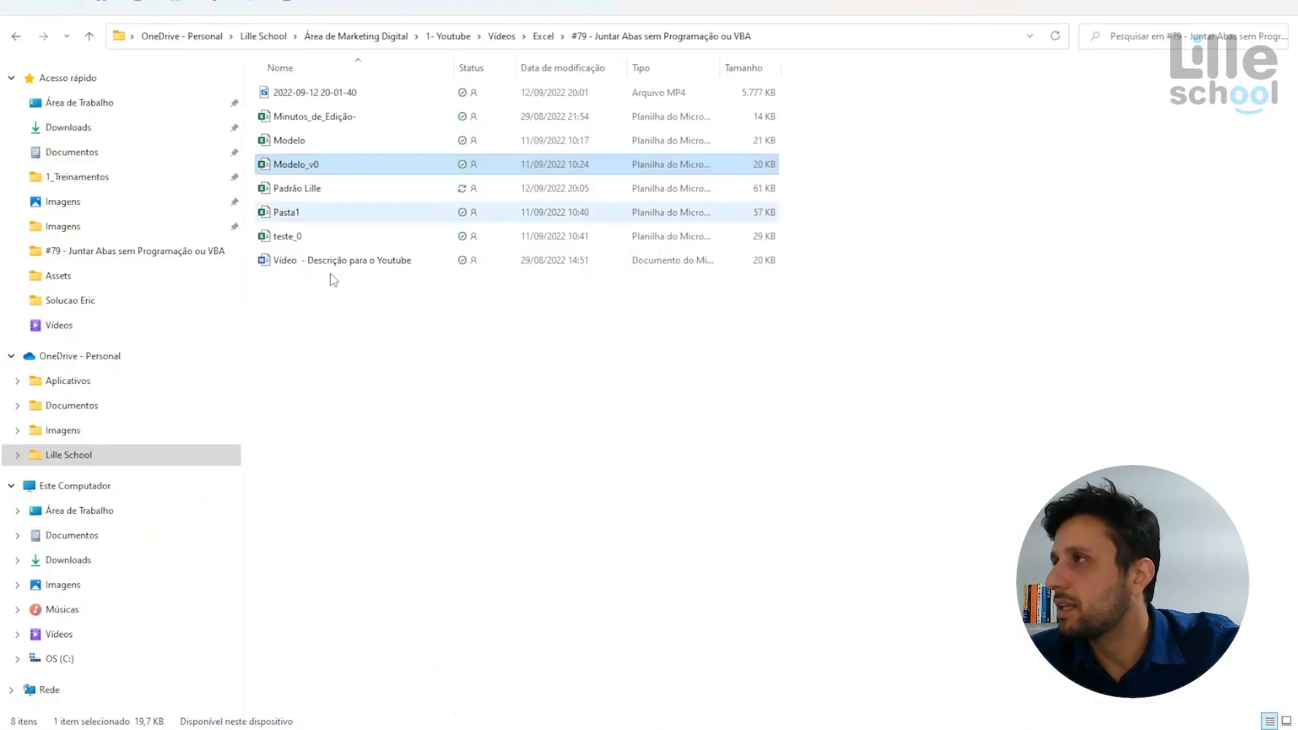
double_click(323, 165)
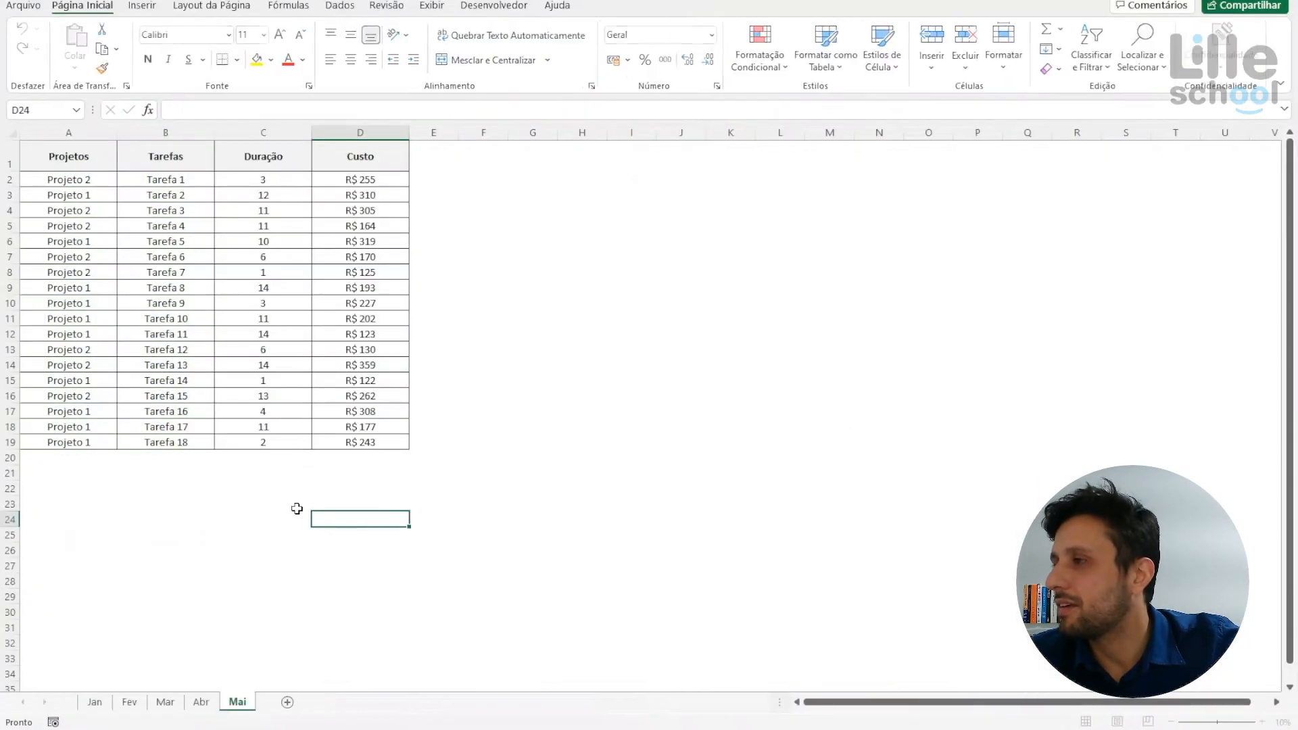
click(296, 509)
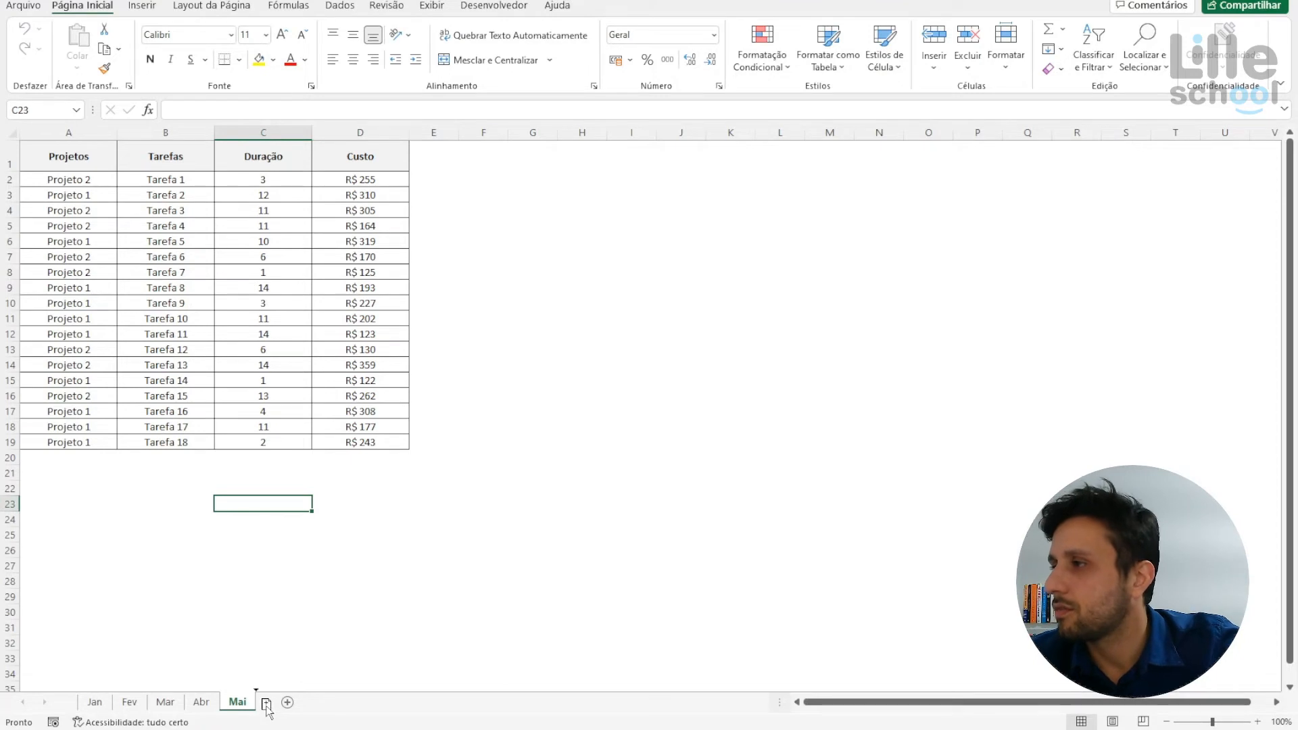
- Duplicate the Mai sheet after the last sheet and name the copy Jun
drag(268, 710, 281, 706)
right_click(278, 703)
click(308, 530)
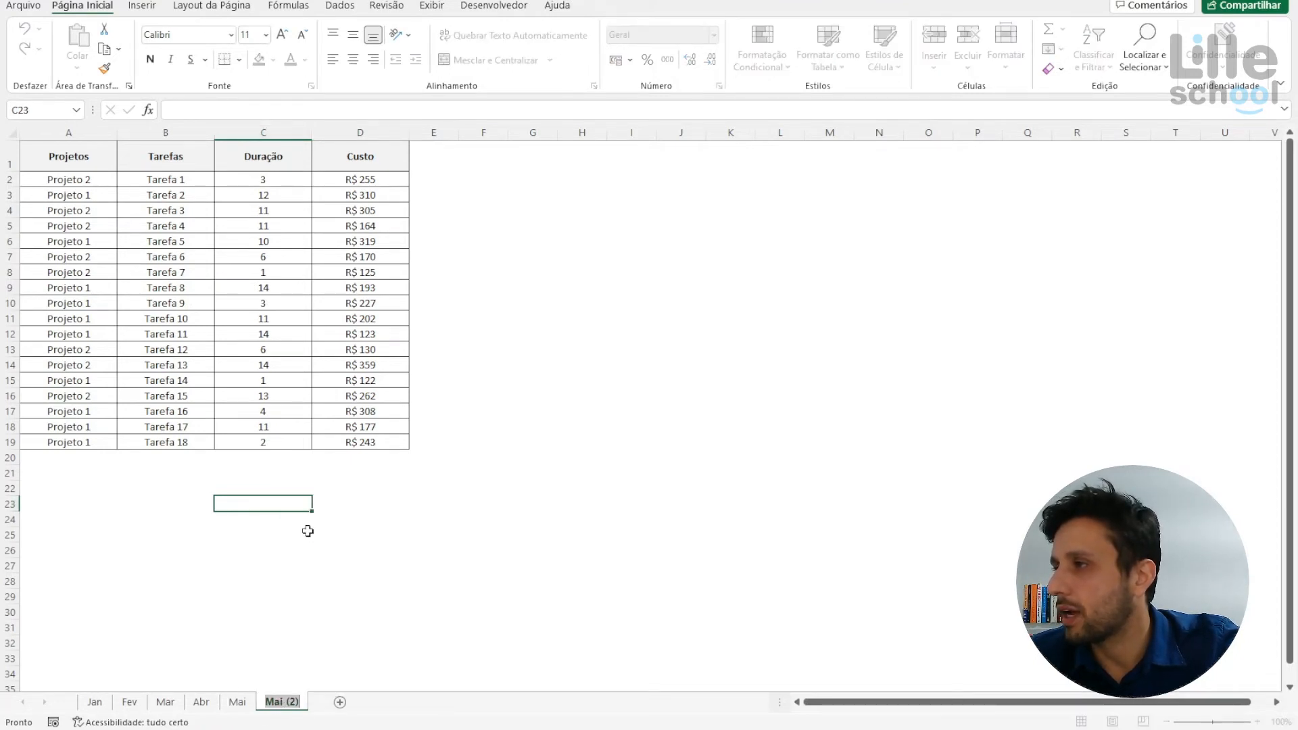
text(Jun)
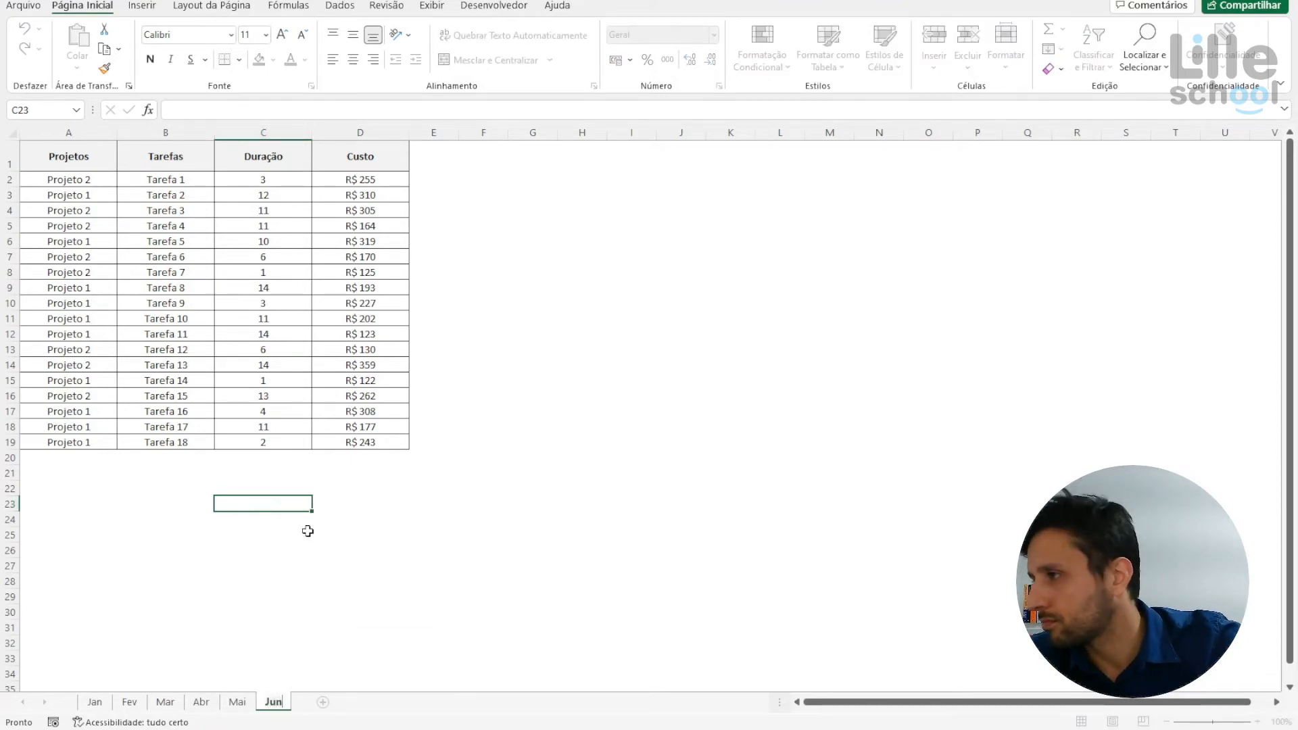
key(Return)
- Delete rows 10 through 13, holding Tarefa 9 to Tarefa 12, from the Jun sheet
drag(10, 303, 9, 350)
key(ctrl+minus)
click(264, 427)
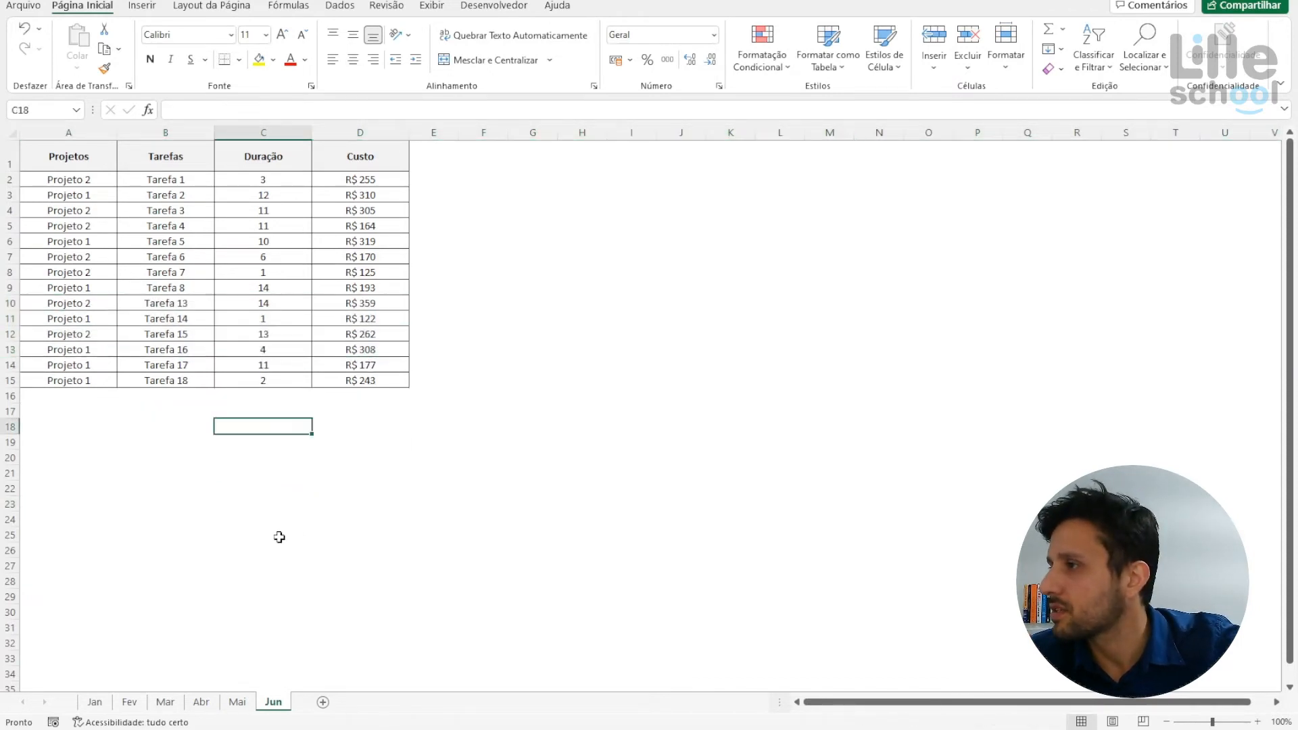
- Switch back to the workbook with the combined table and check which months its last rows cover
click(278, 535)
click(145, 442)
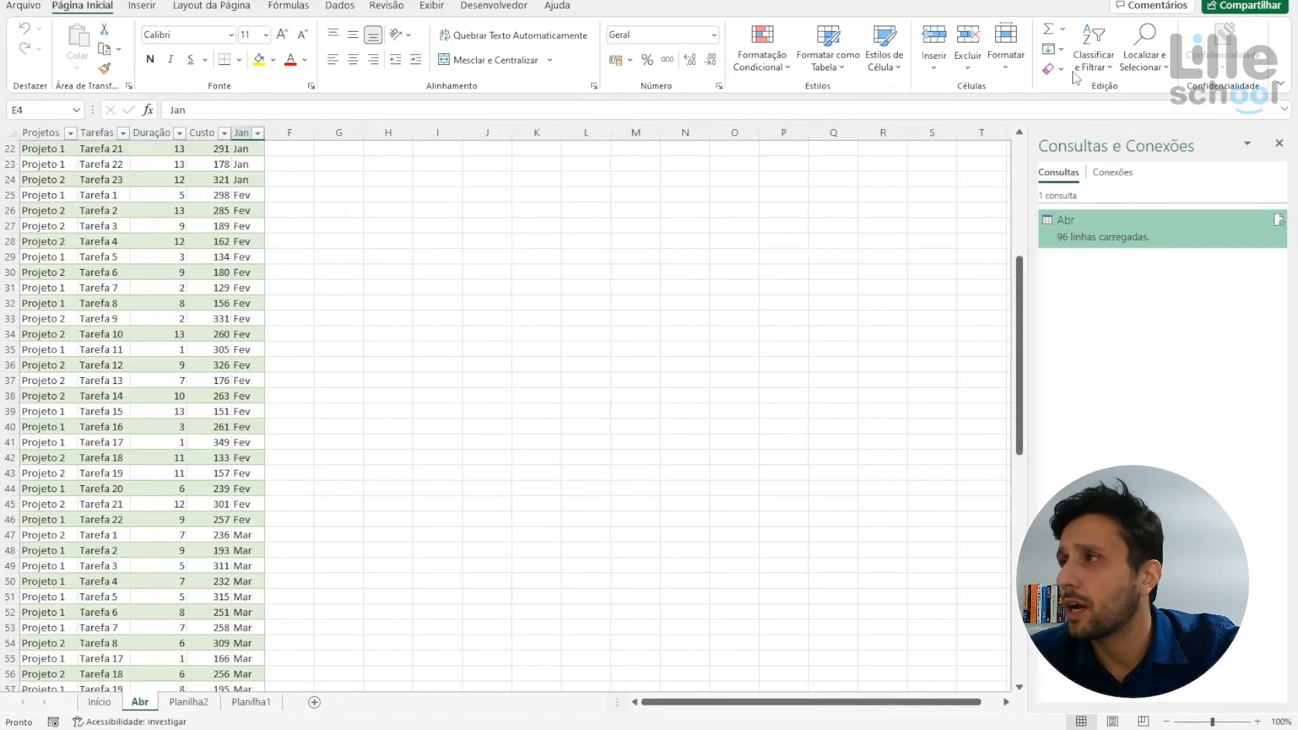
click(437, 409)
scroll(223, 399, down, 15)
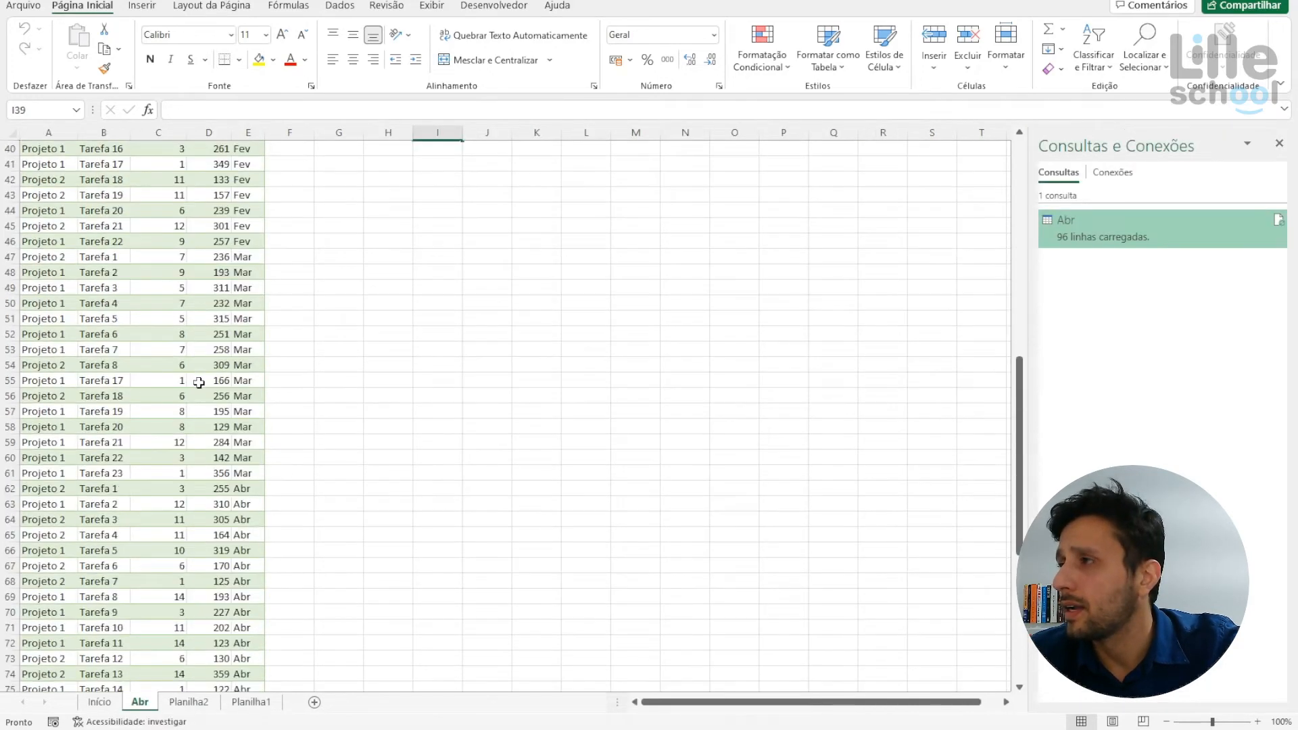
scroll(217, 412, down, 4)
scroll(241, 420, up, 6)
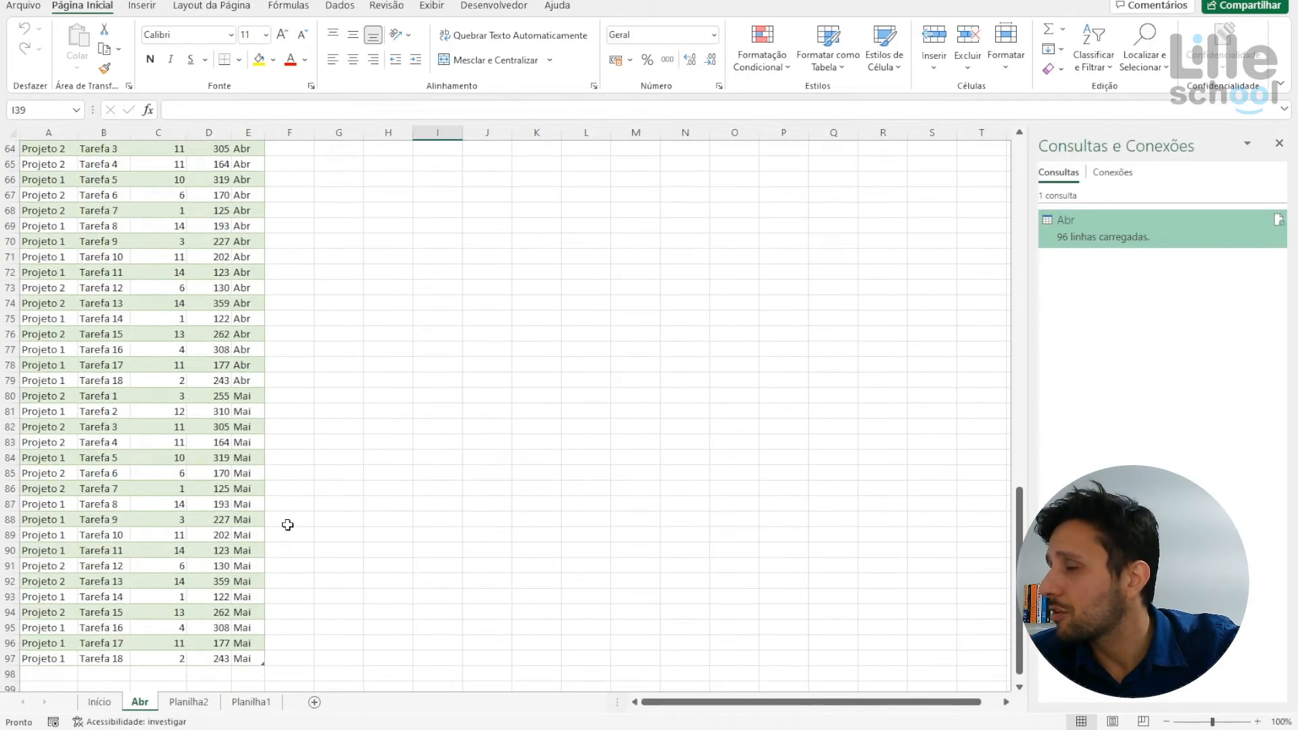
scroll(399, 491, down, 4)
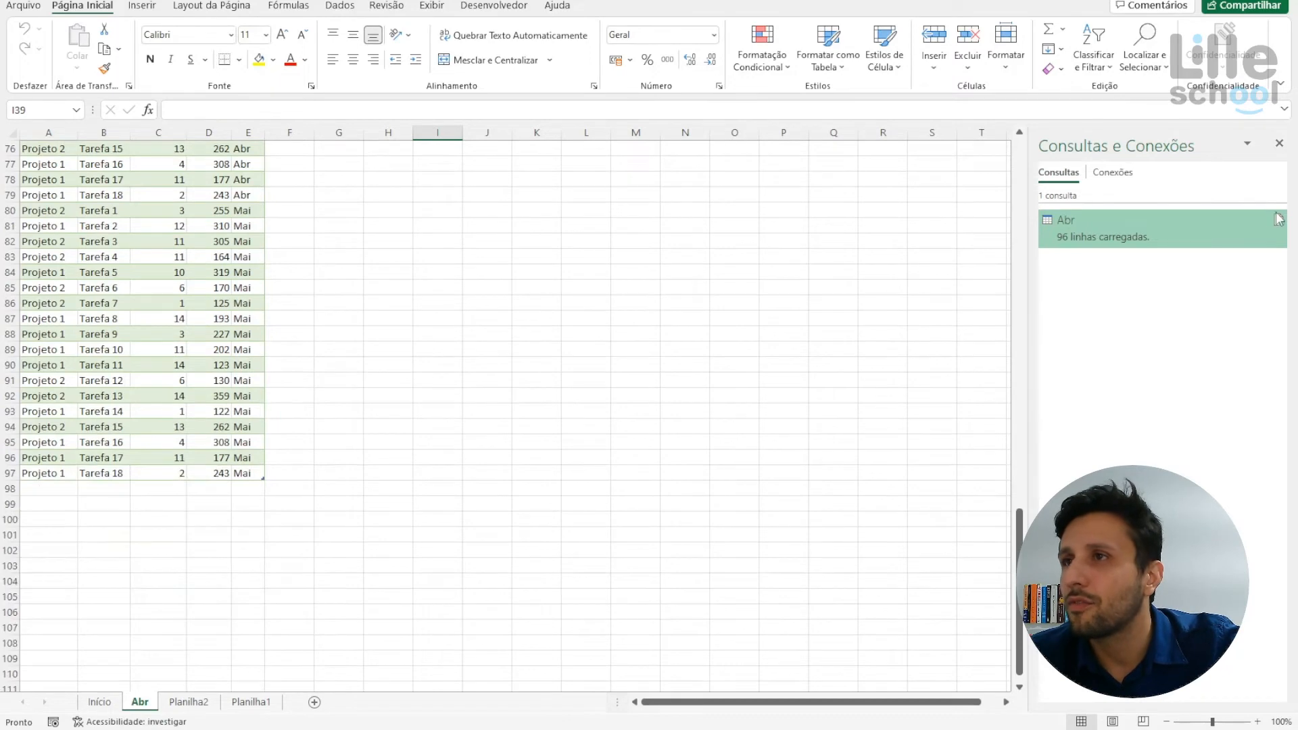
- Refresh the Abr query and check the Jun rows at the end of the loaded table
mouse_move(1279, 218)
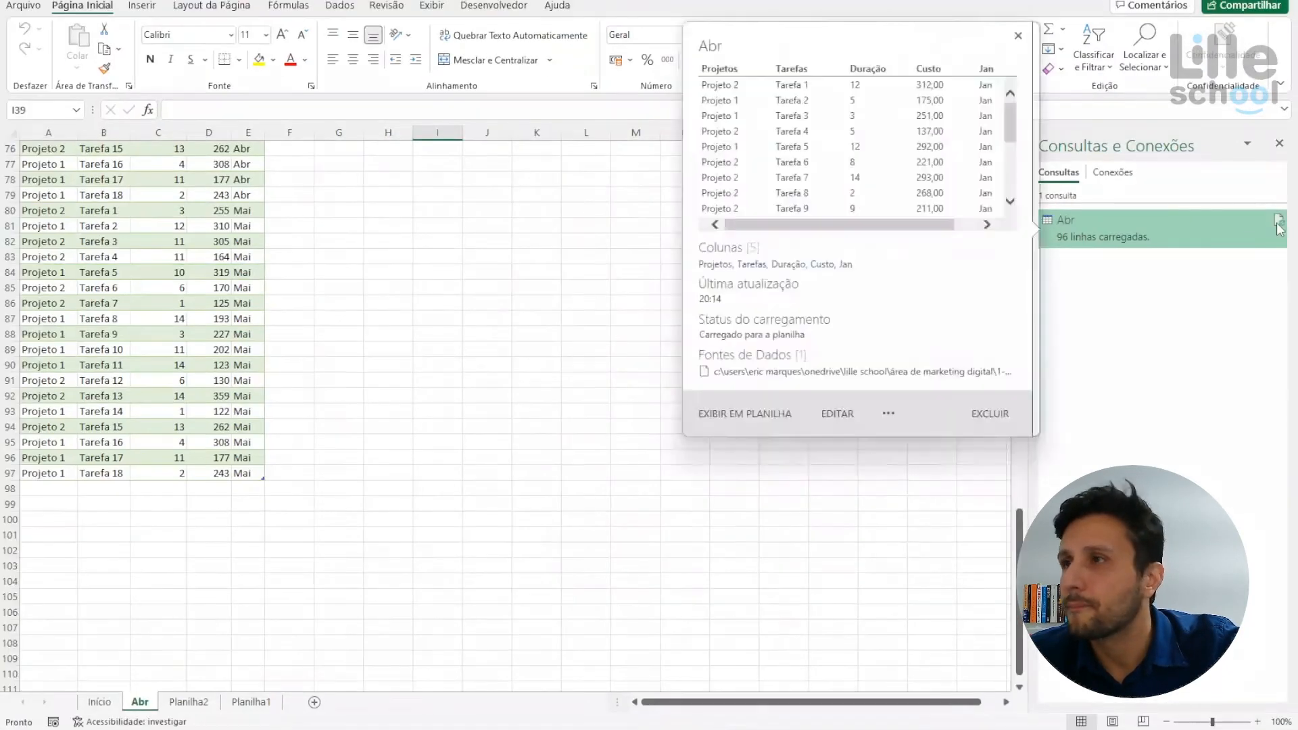
click(1278, 220)
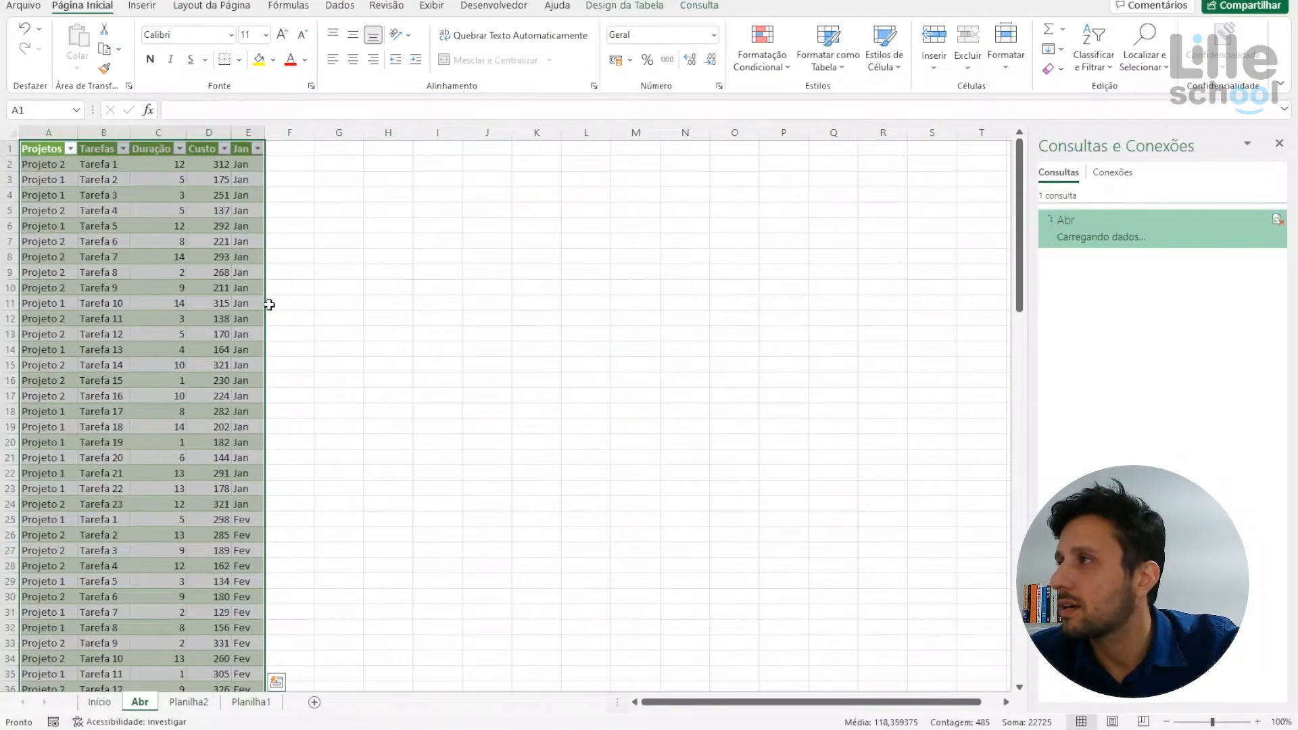
scroll(270, 304, down, 20)
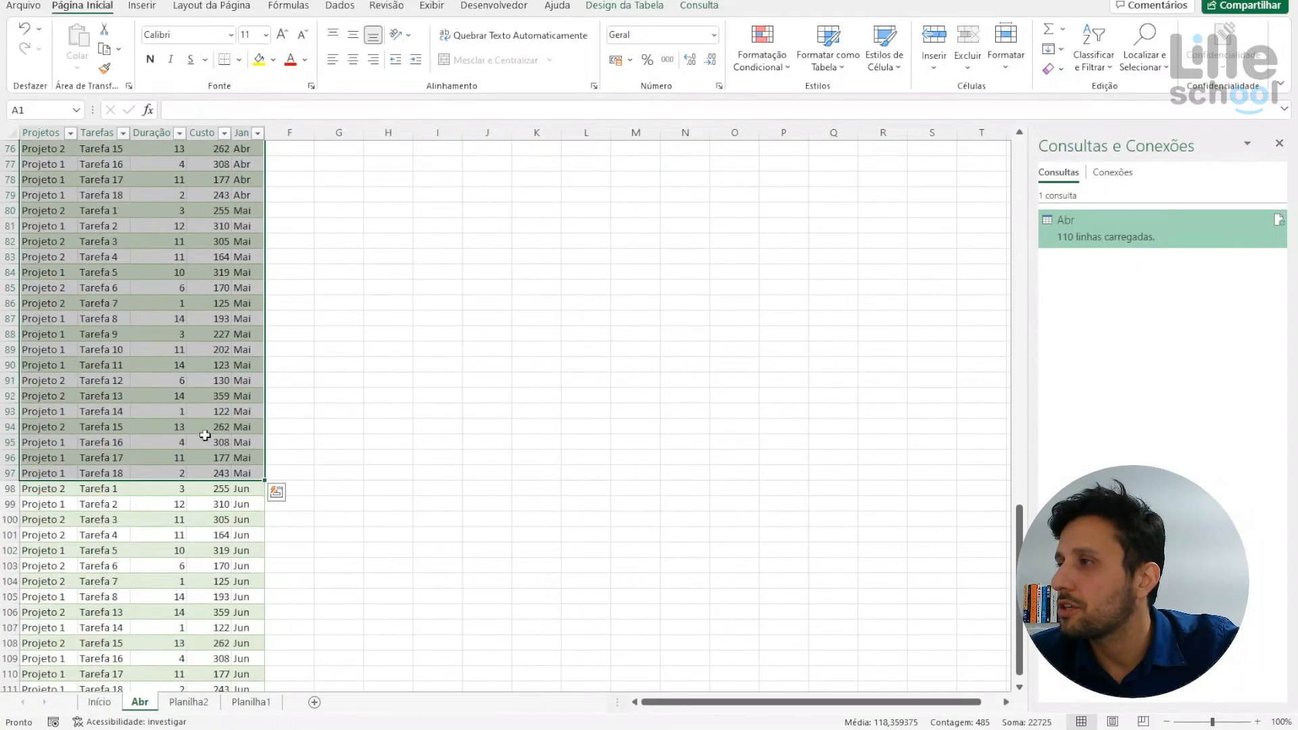
scroll(205, 436, down, 3)
click(216, 441)
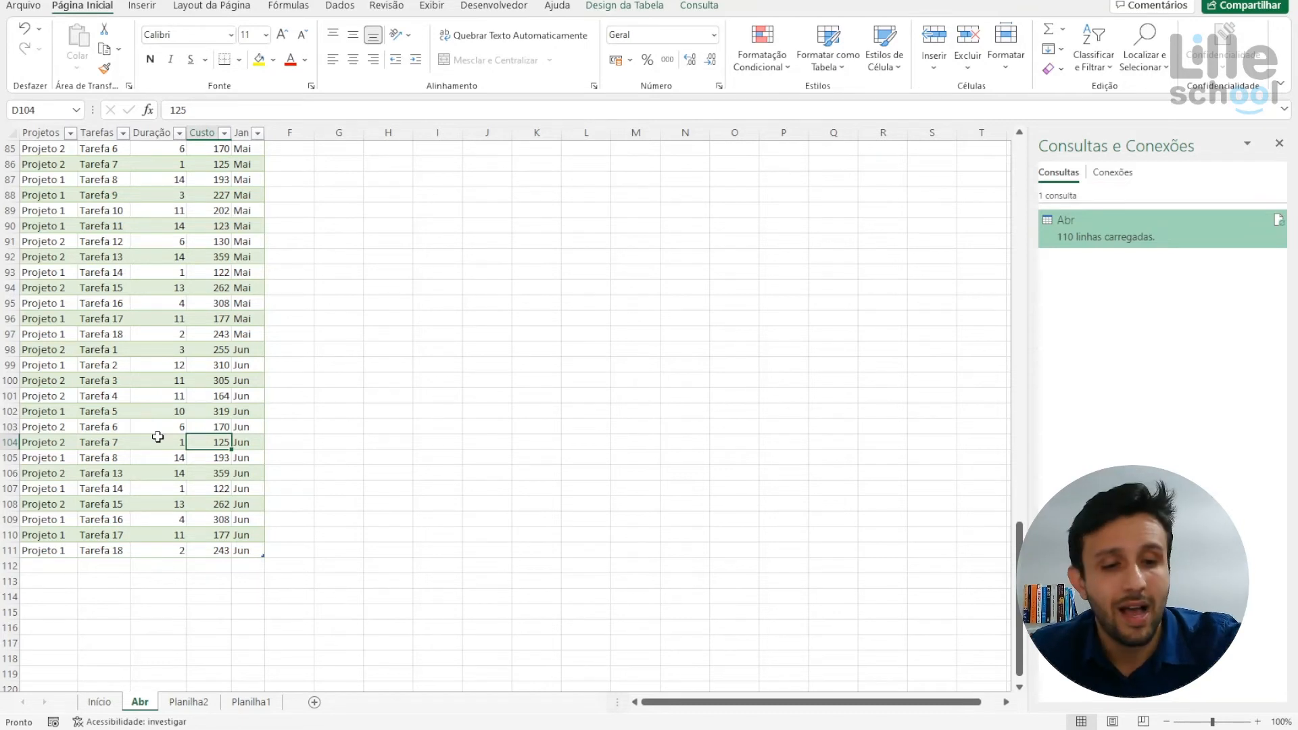
- Create a pivot table on a new worksheet from the entire combined table
key(ctrl+a)
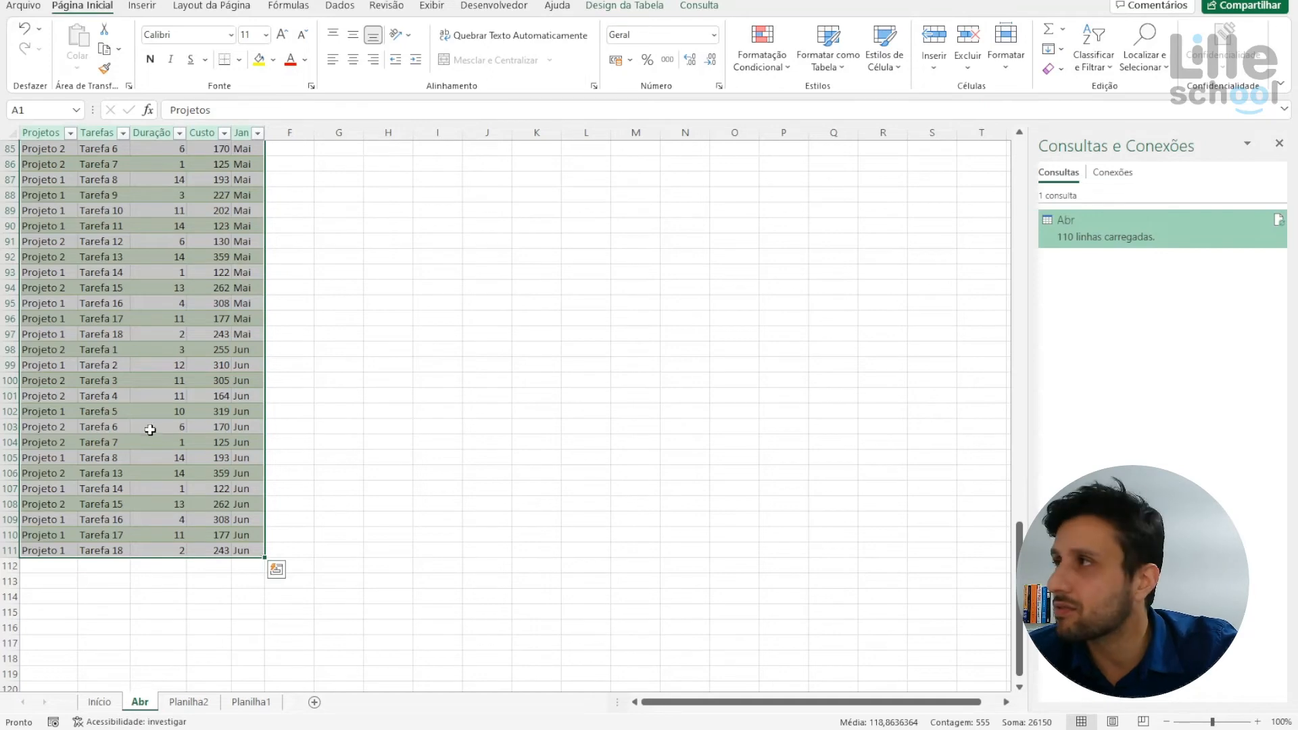
click(140, 6)
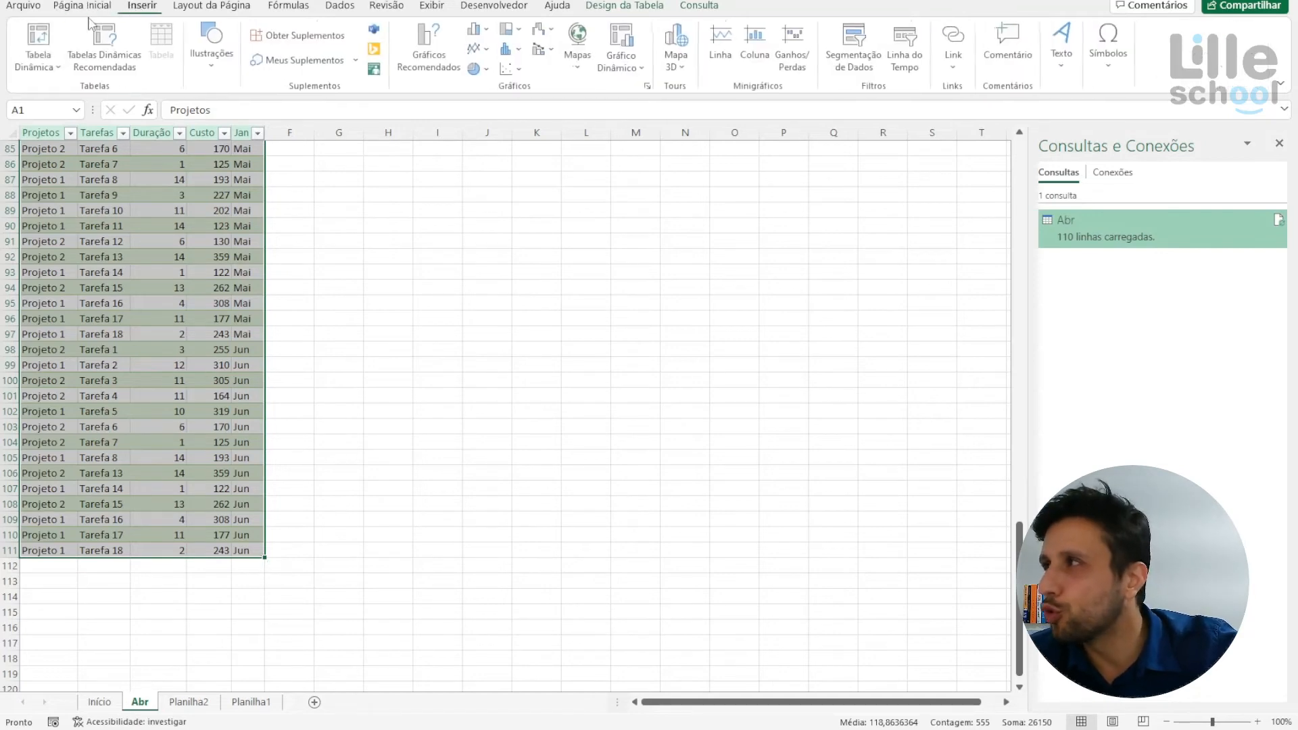
click(39, 41)
click(636, 333)
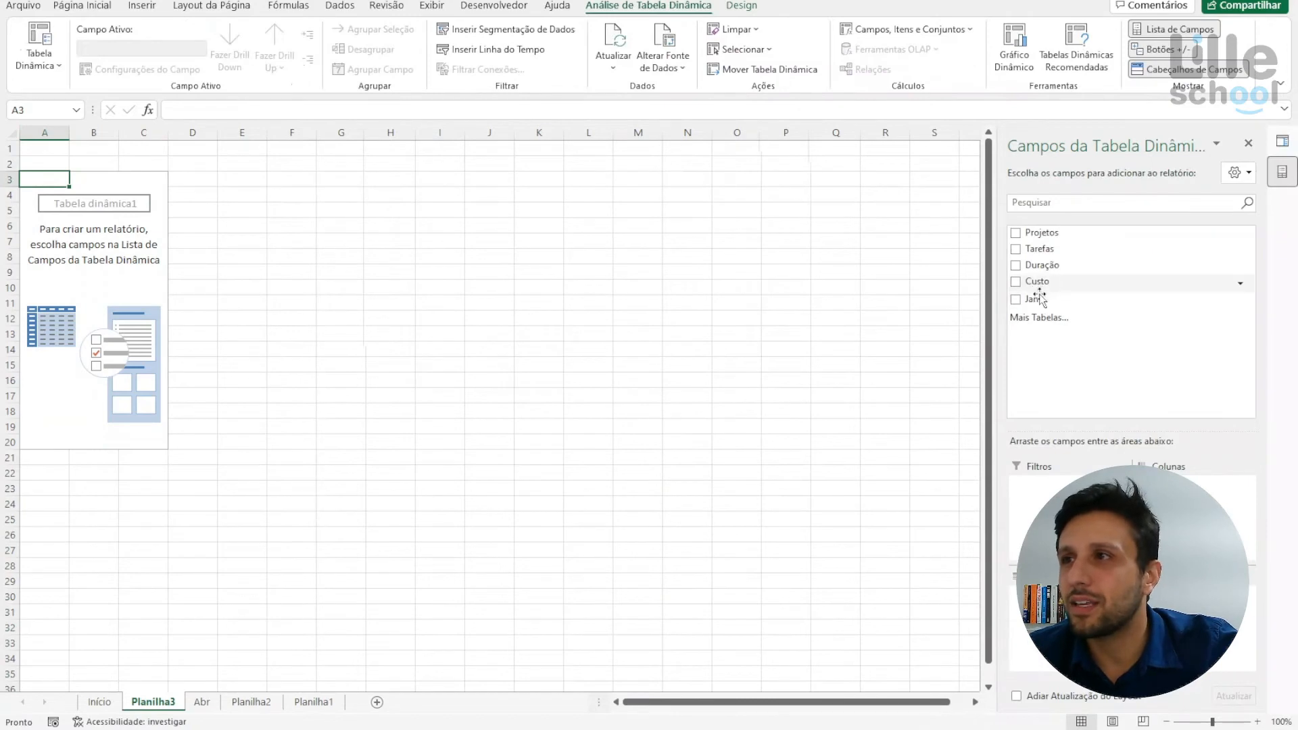
- Lay out the pivot table with Jan as columns, Projetos as rows and the sum of Custo as values
drag(1035, 299, 1190, 486)
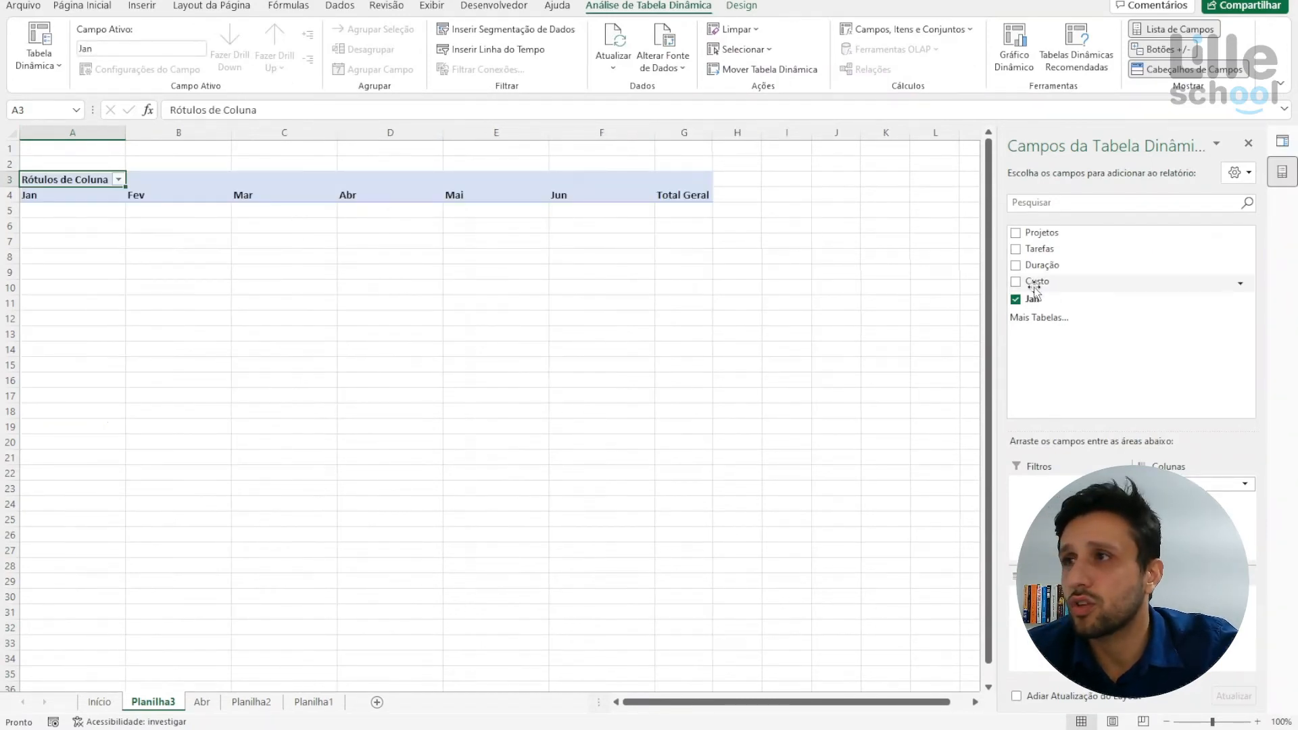
click(1016, 233)
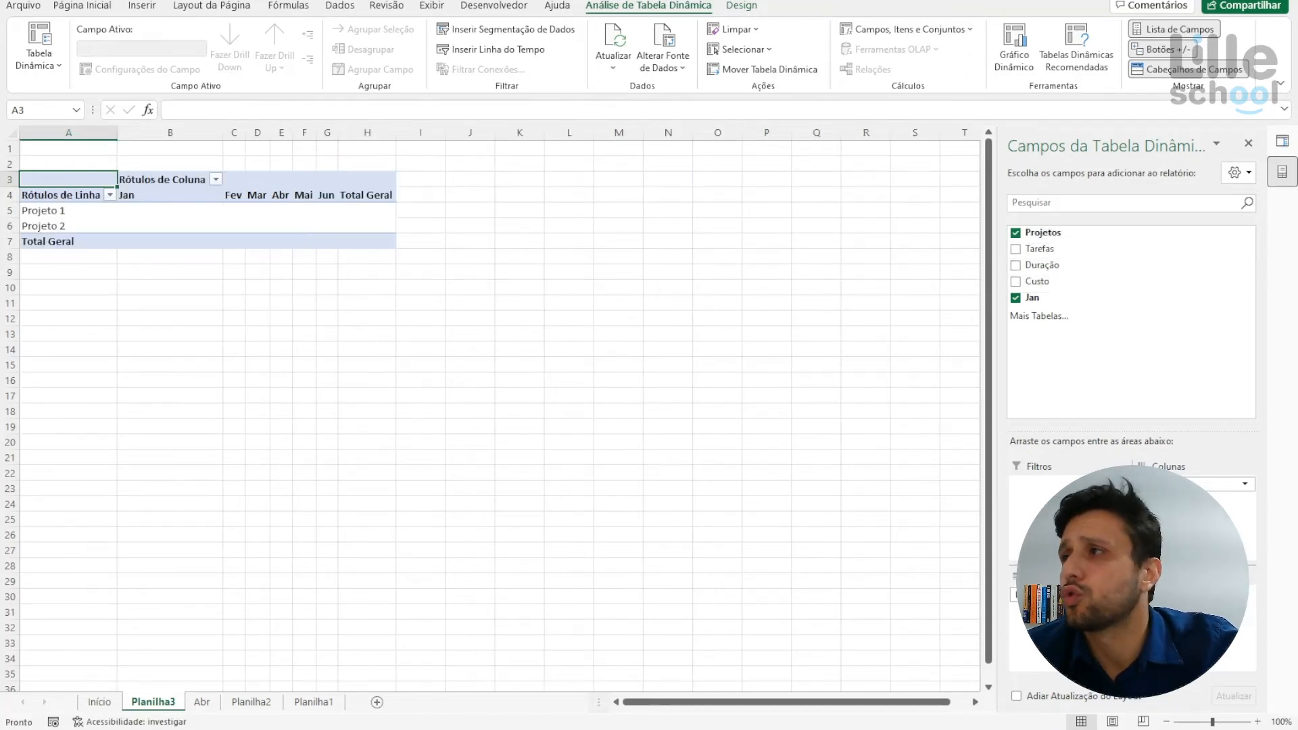
click(1016, 281)
- Give pivot table columns B through G one equal, narrower width and center their contents
drag(243, 151, 345, 158)
drag(221, 131, 189, 131)
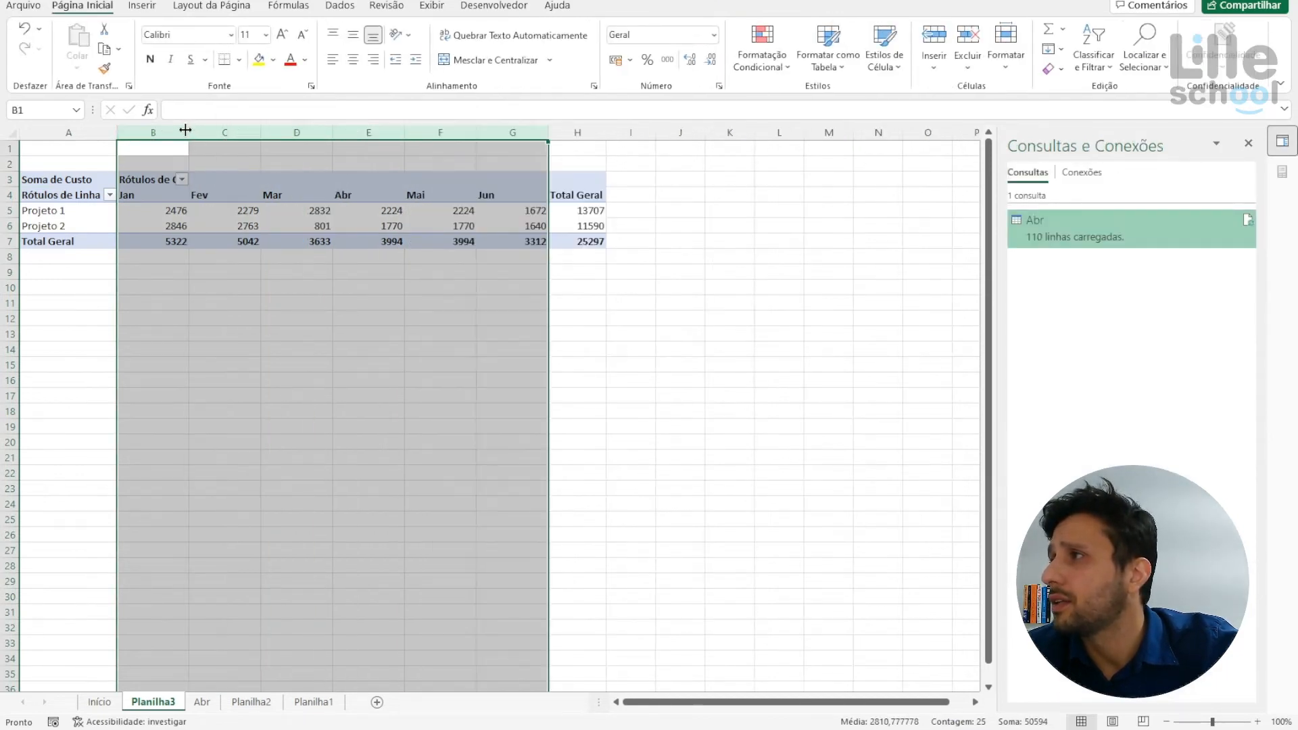
click(353, 62)
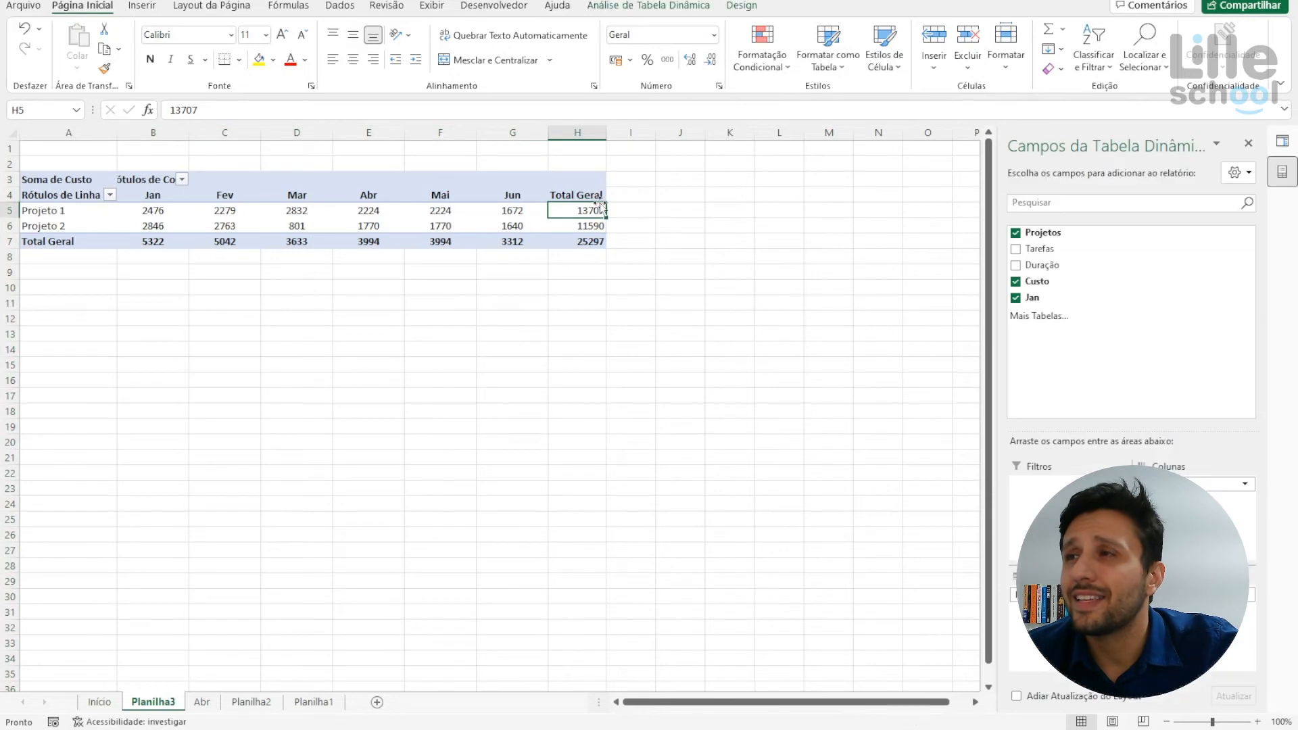
- Refresh the pivot table from its source data
click(580, 209)
right_click(511, 213)
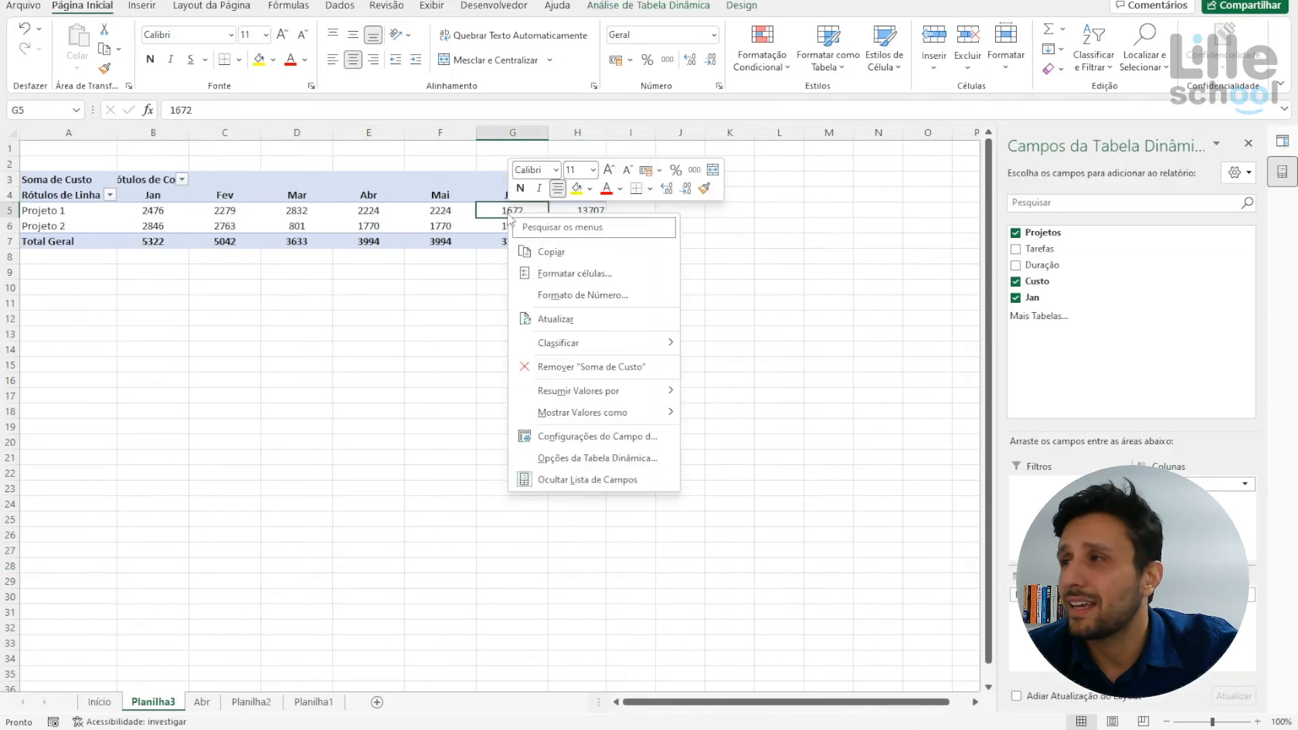
click(564, 320)
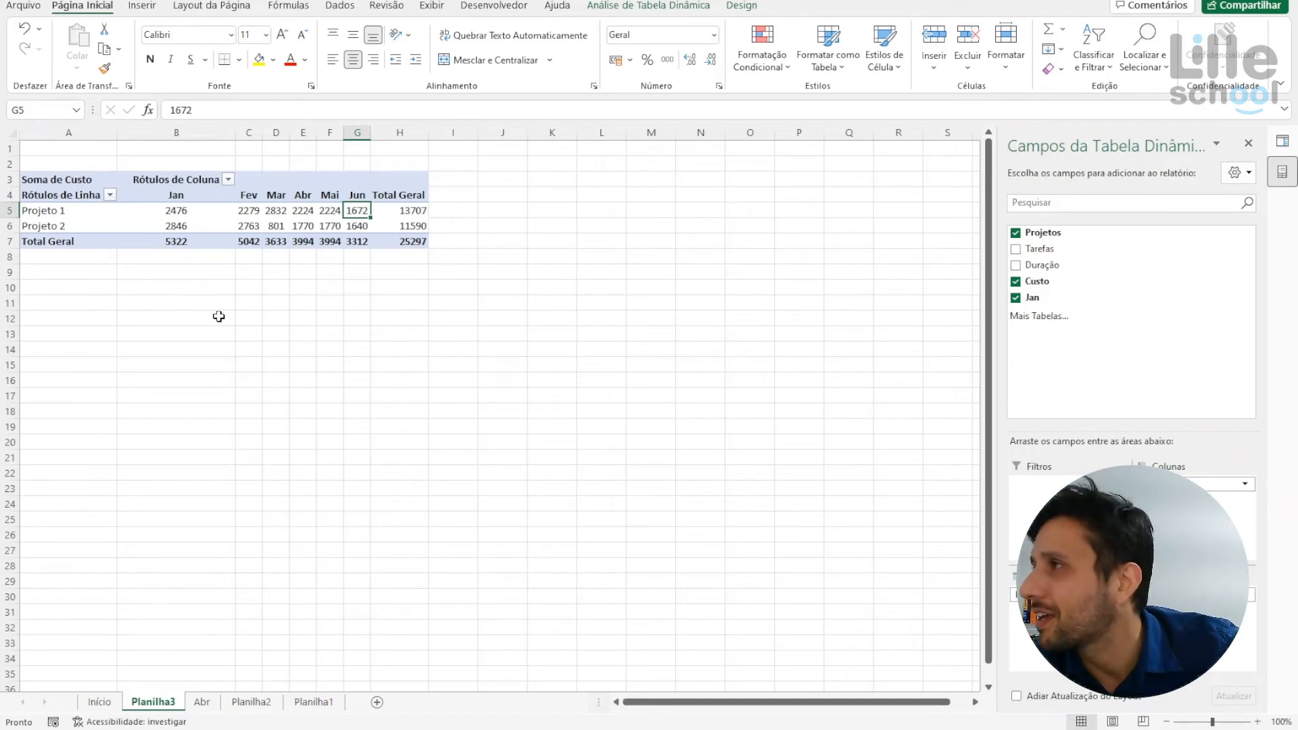
- Insert a PivotChart of type Linha from the pivot table, comparing the Linha Empilhada, Barras and Colunas previews before choosing
click(209, 226)
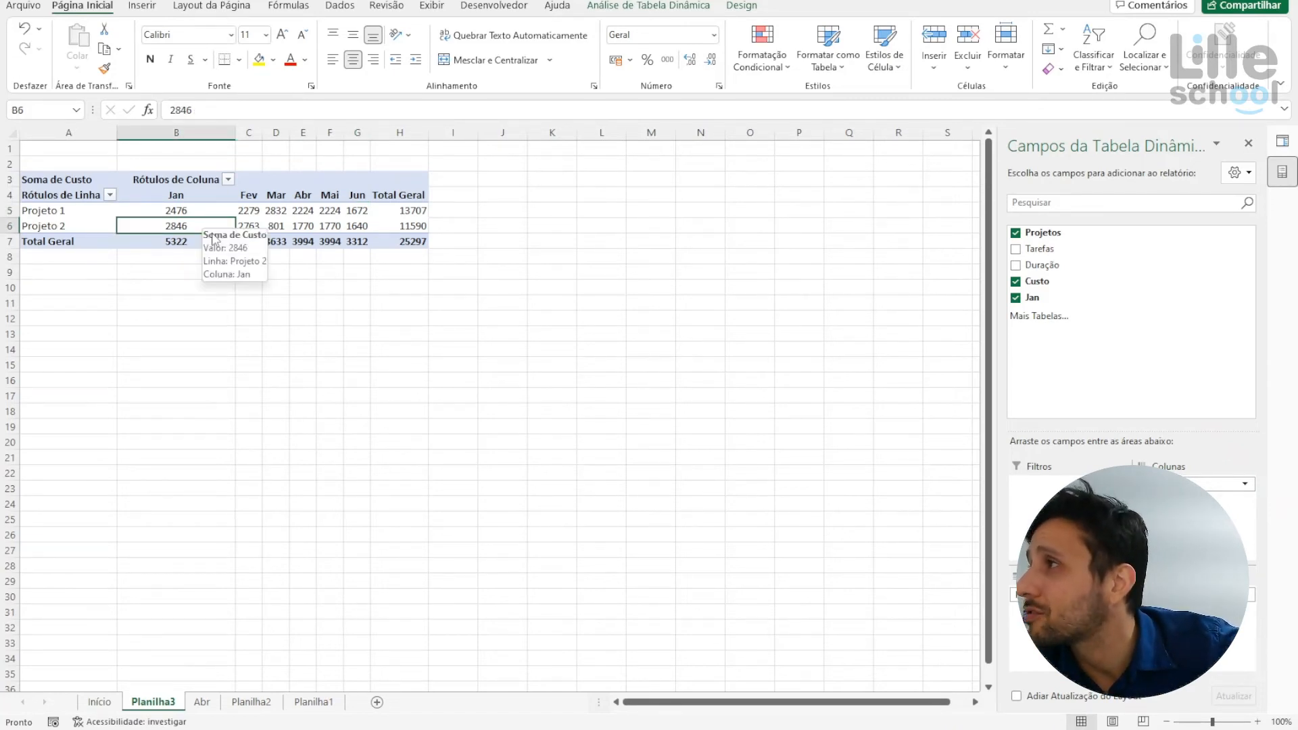
click(142, 6)
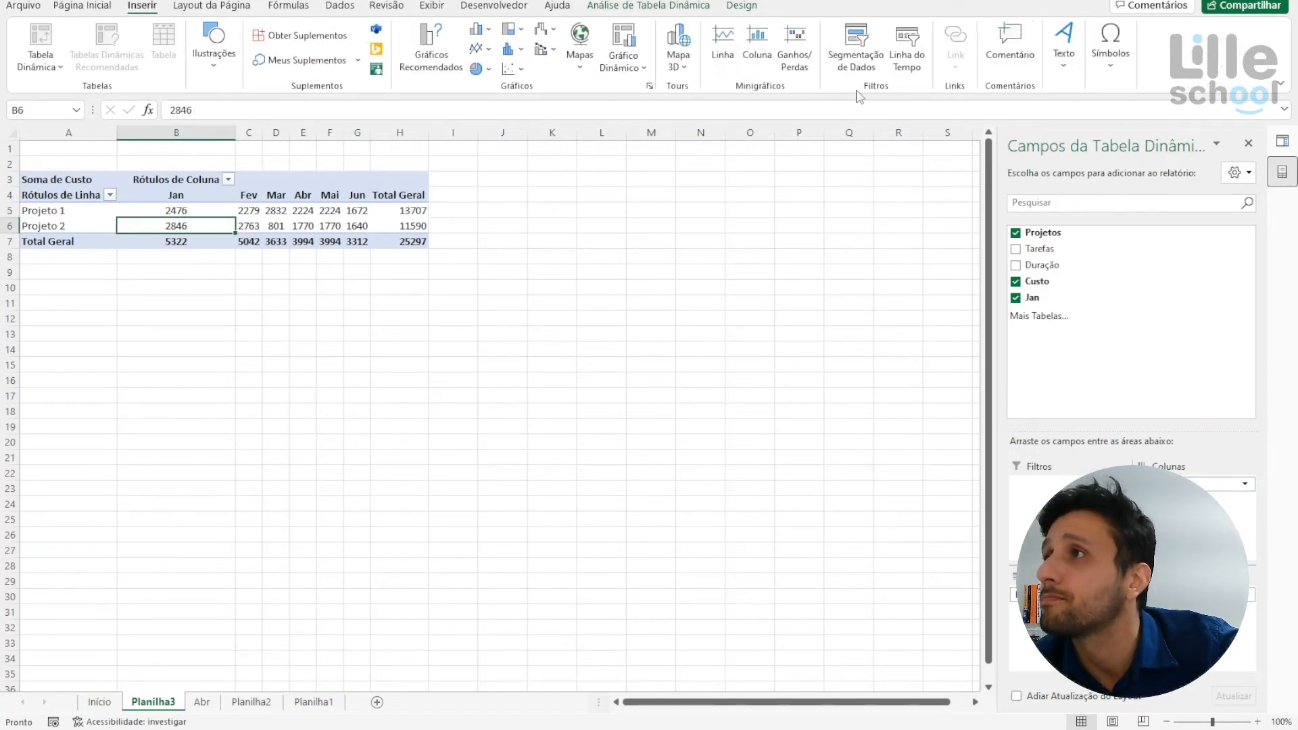
click(641, 67)
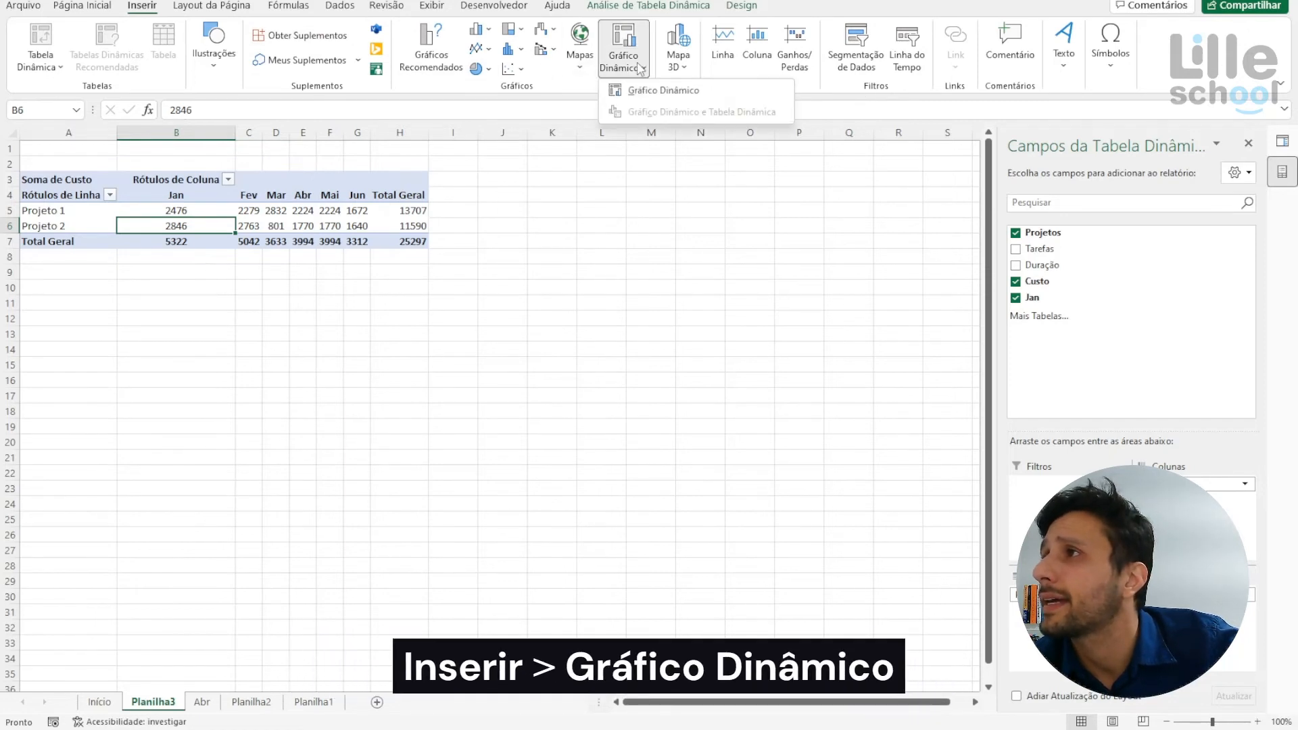
click(660, 90)
click(458, 235)
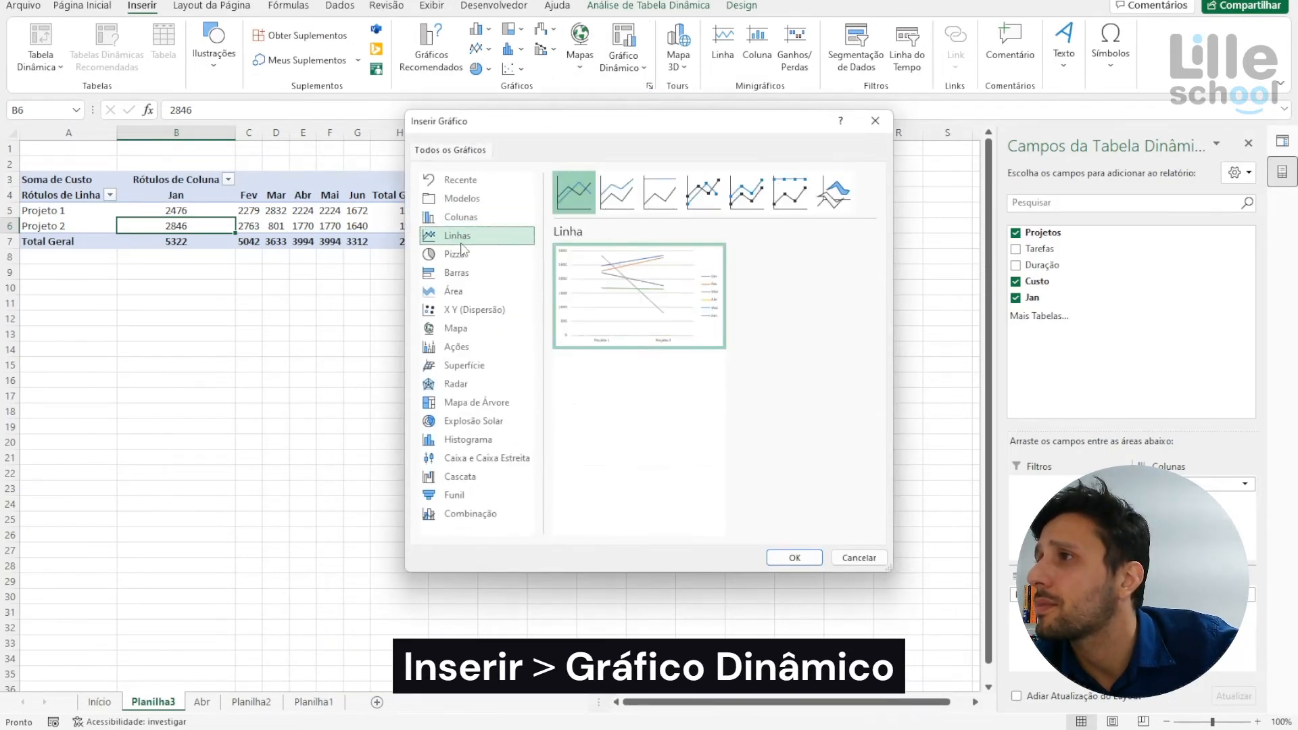
click(617, 192)
mouse_move(690, 326)
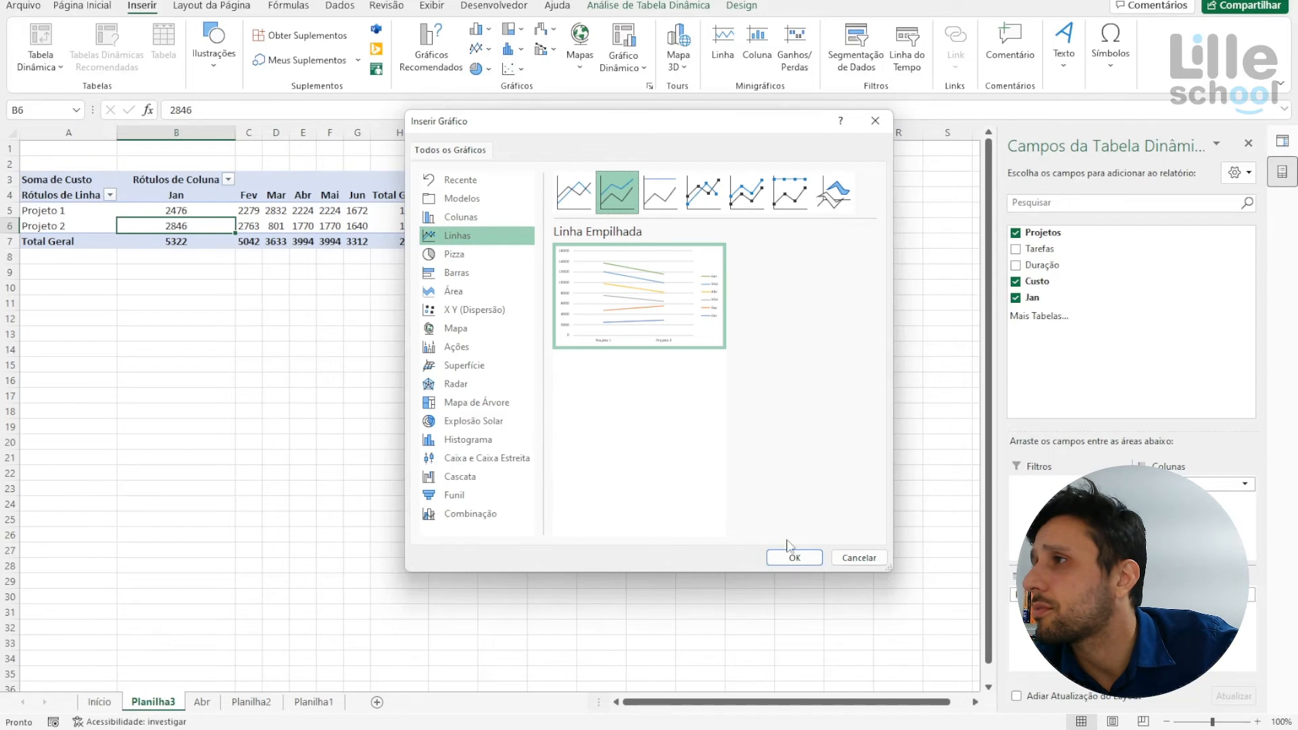
click(506, 278)
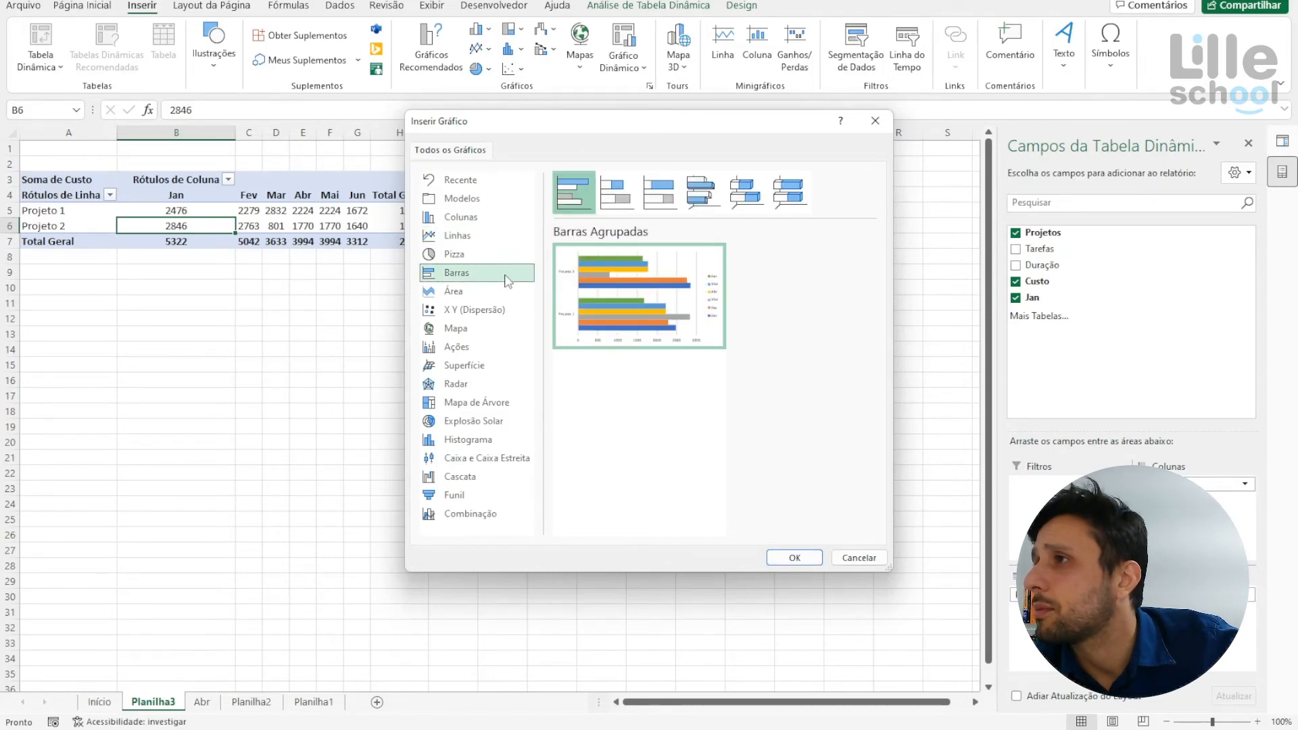
click(459, 218)
click(453, 233)
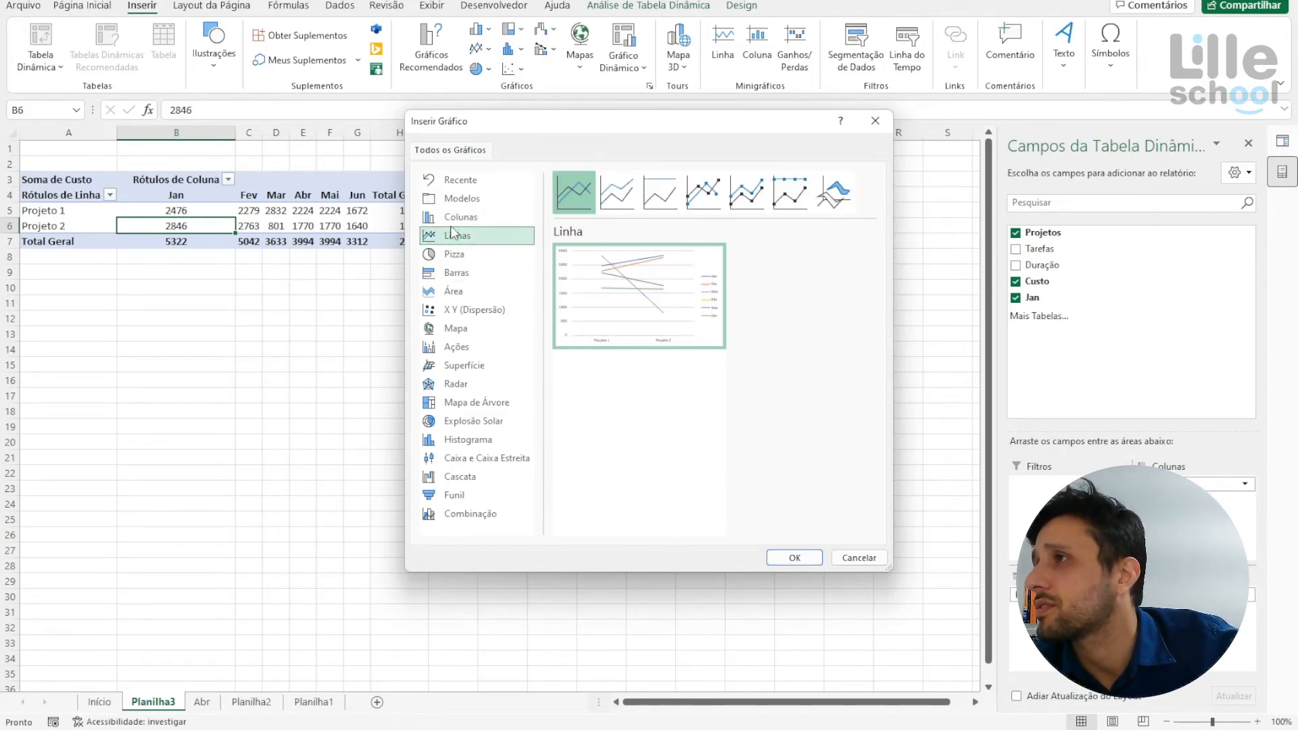
click(795, 558)
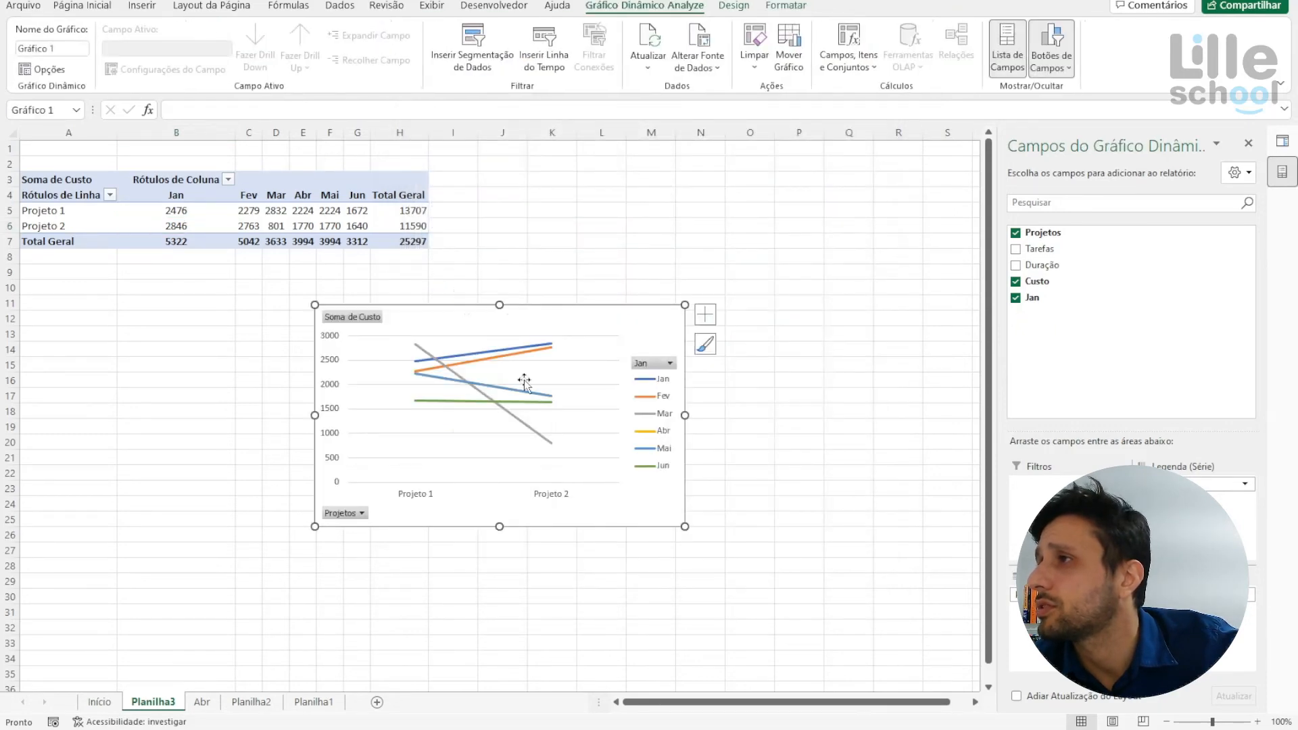
- Switch the chart's rows and columns so the months form the horizontal axis and the projects the series
right_click(564, 399)
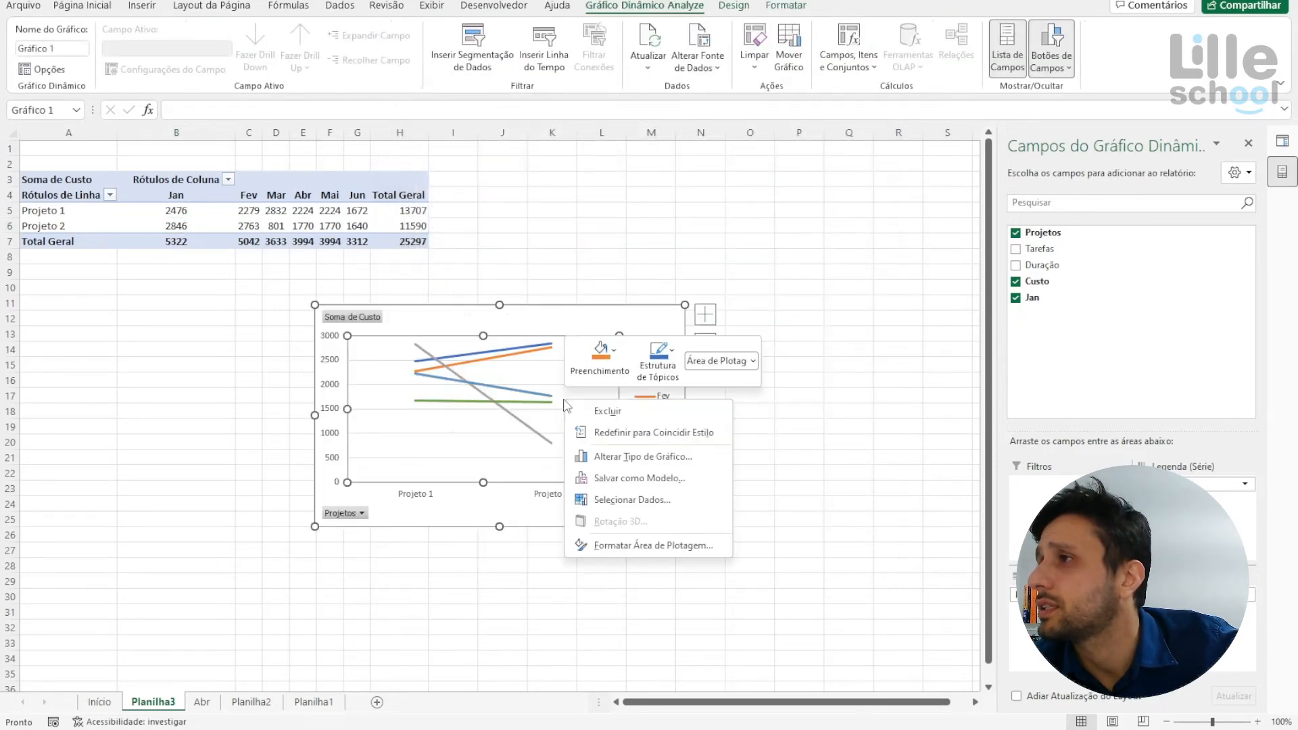
click(653, 507)
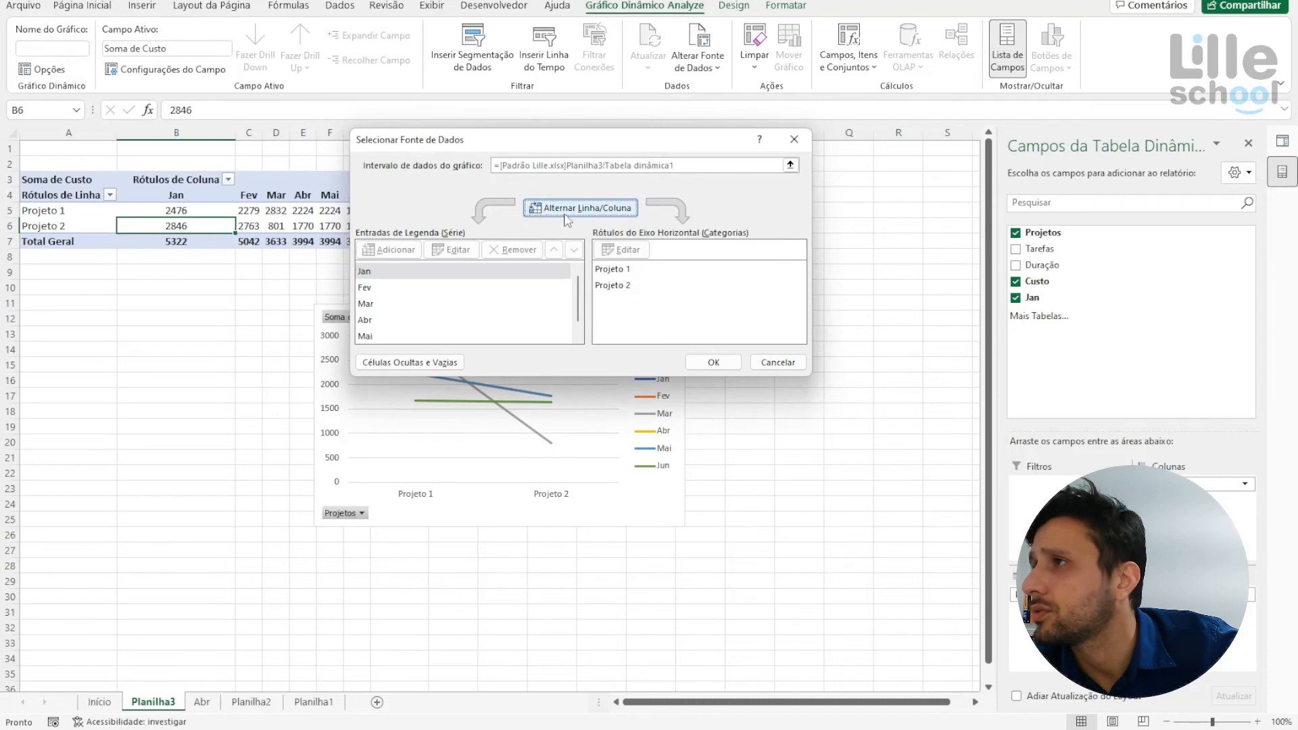
click(595, 214)
click(712, 363)
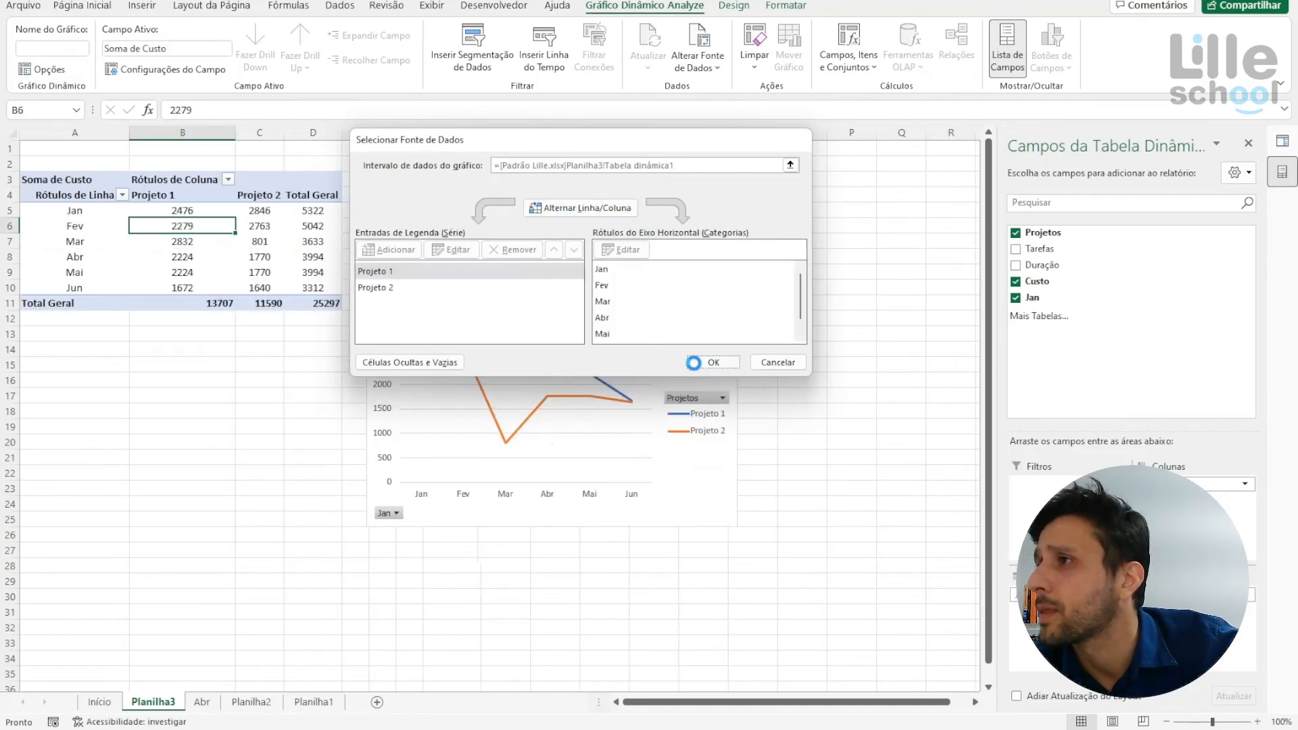
- Widen the line chart and place it directly below the pivot table
drag(709, 531, 643, 600)
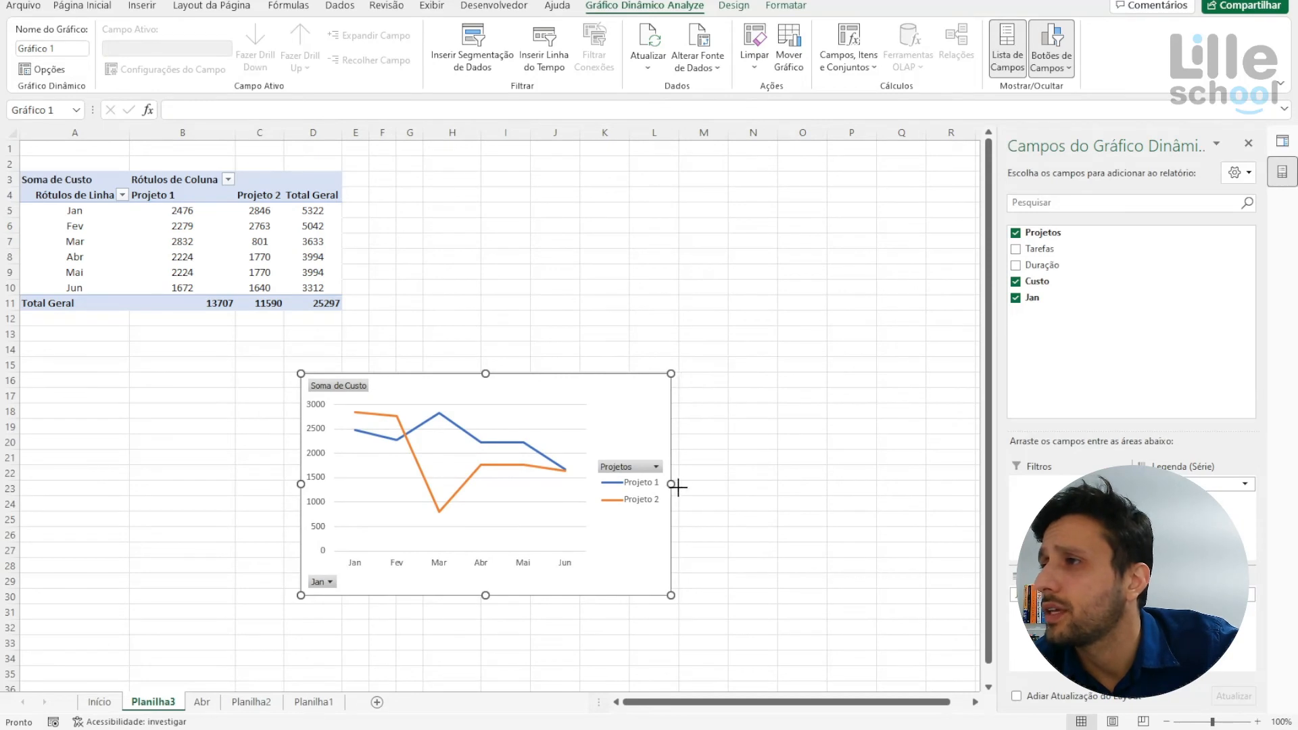
drag(678, 485, 800, 484)
drag(530, 382, 250, 344)
right_click(191, 251)
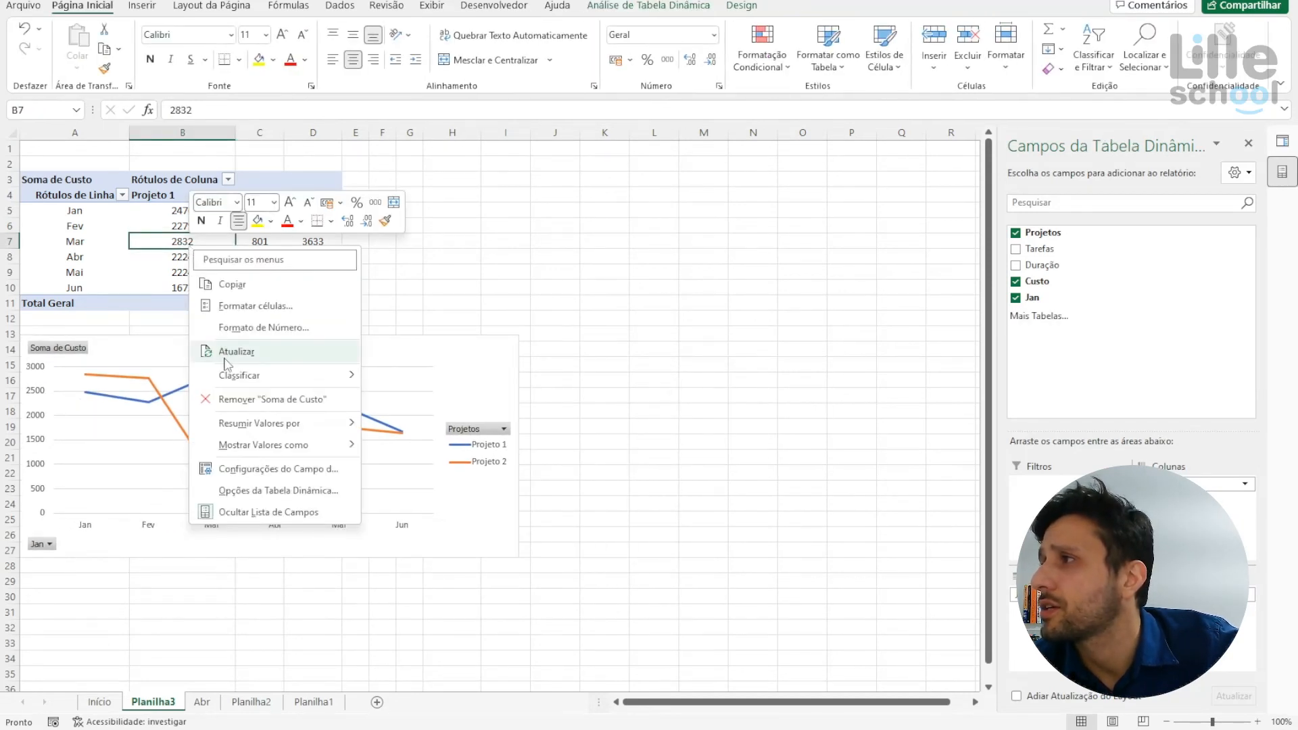
click(458, 309)
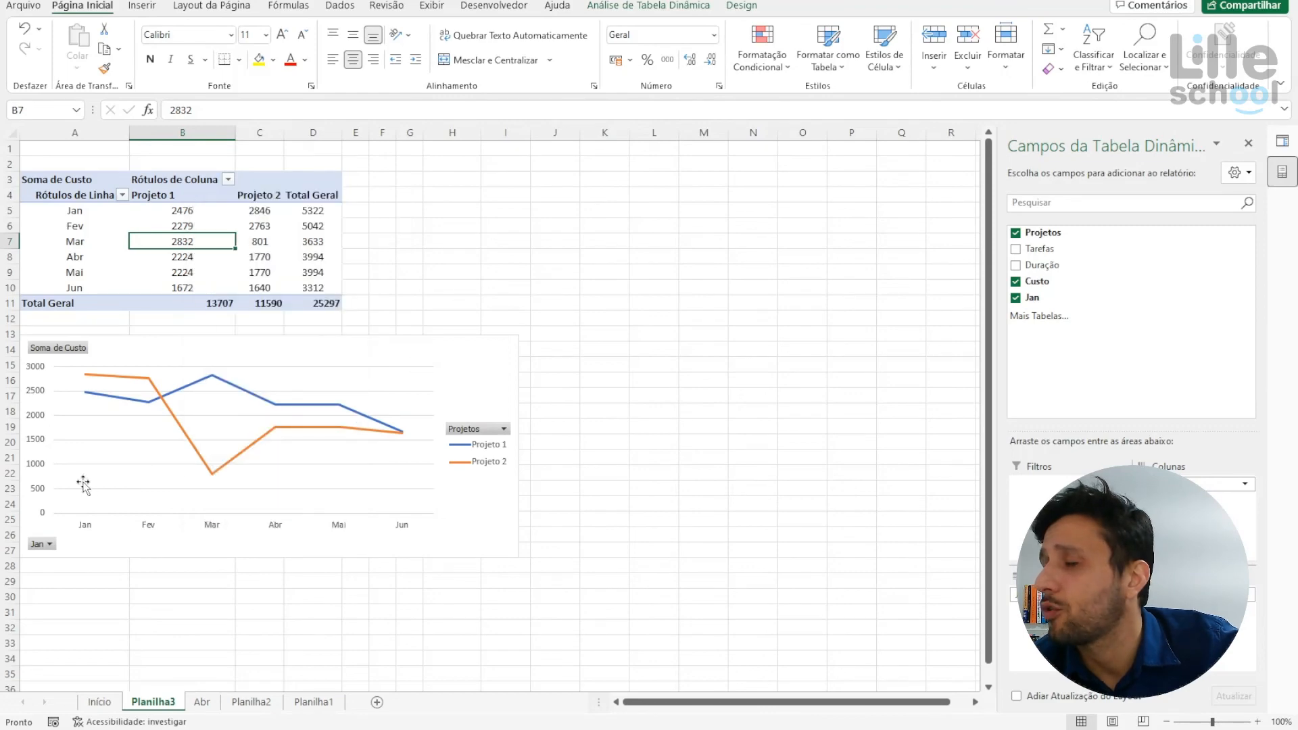